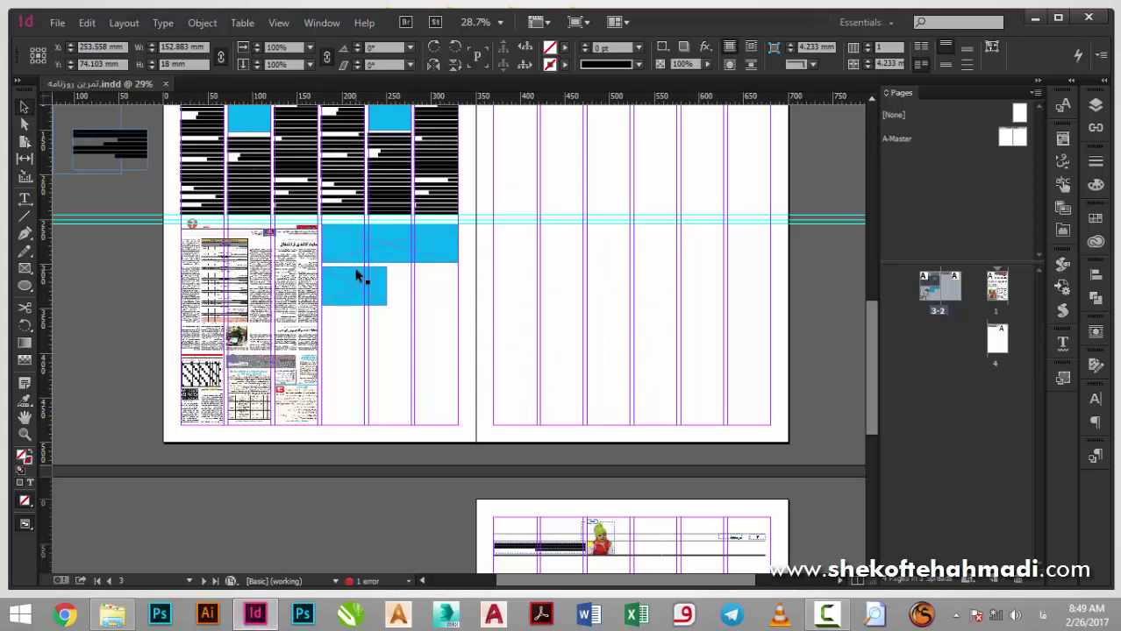
Widen the blue picture rectangle in the right-hand article to about 126 mm across its three columns, and show the page without guides
{"action": "scroll", "coordinate": [363, 289], "scroll_direction": "up", "scroll_amount": 5}
{"action": "left_click_drag", "start_coordinate": [149, 171], "coordinate": [550, 379]}
{"action": "left_click", "coordinate": [540, 341]}
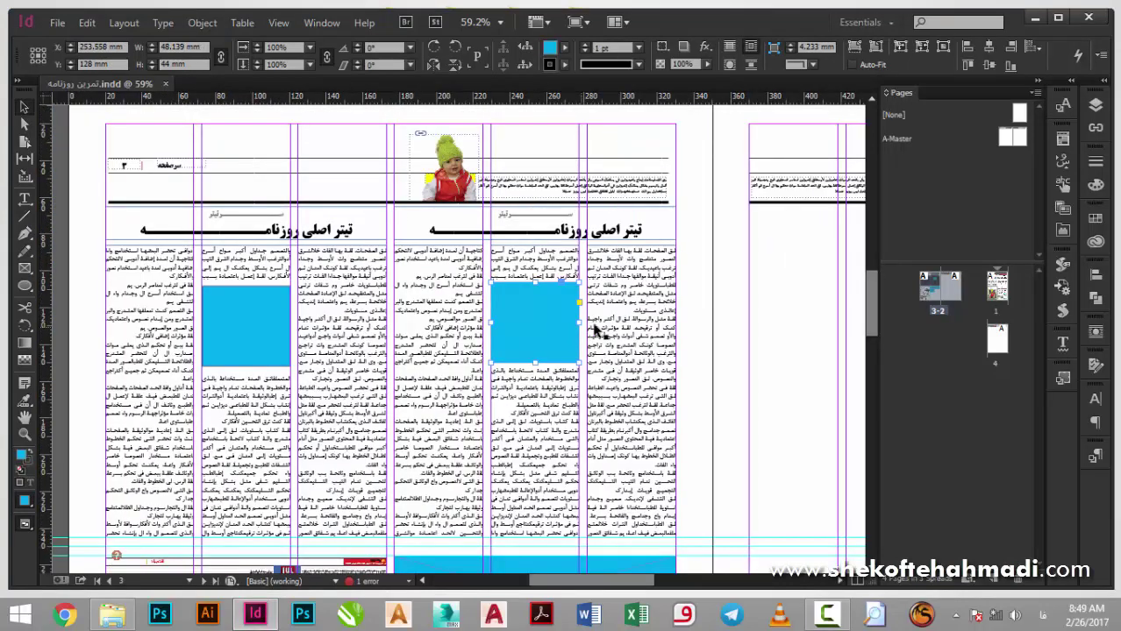
{"action": "left_click", "coordinate": [687, 301]}
{"action": "left_click", "coordinate": [553, 327]}
{"action": "left_click_drag", "start_coordinate": [554, 319], "coordinate": [650, 321]}
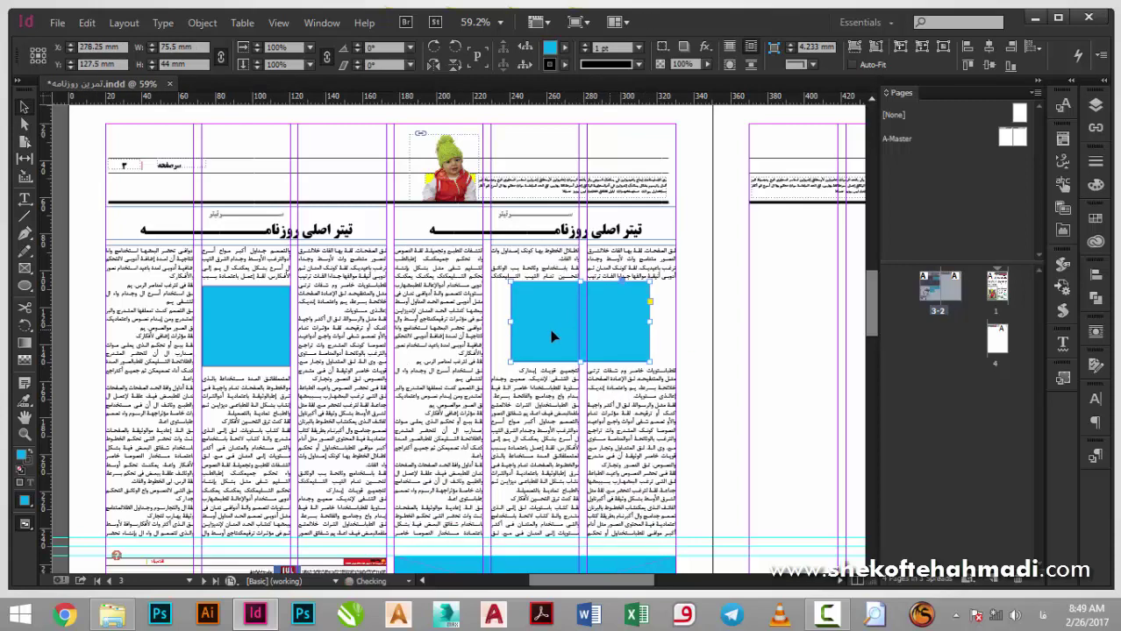
{"action": "left_click_drag", "start_coordinate": [508, 323], "coordinate": [417, 320]}
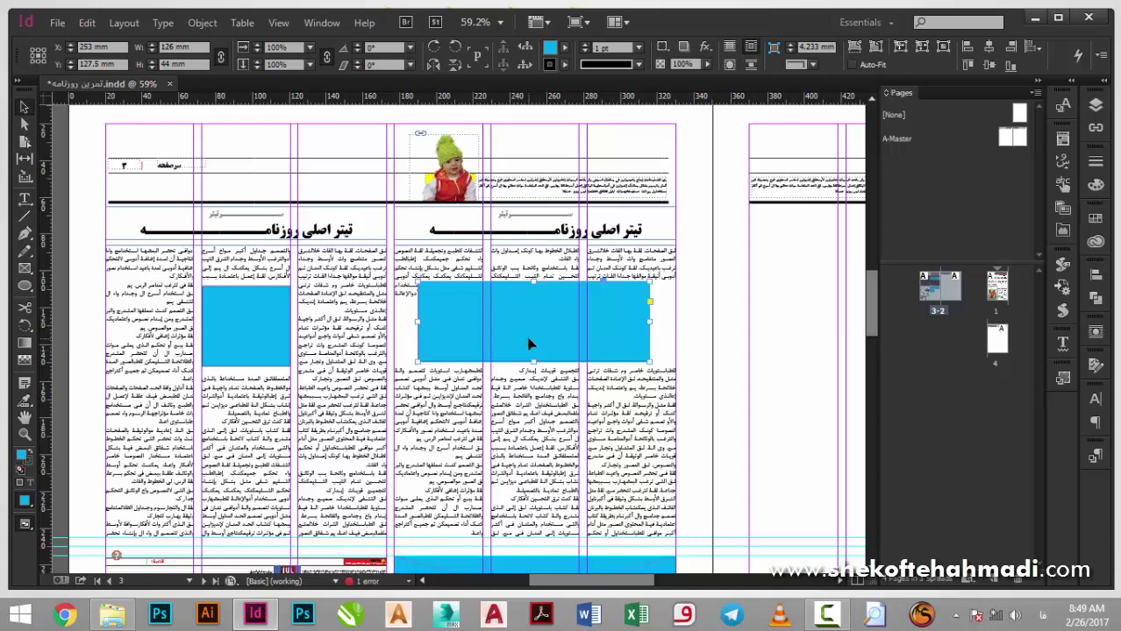
{"action": "key", "text": "w"}
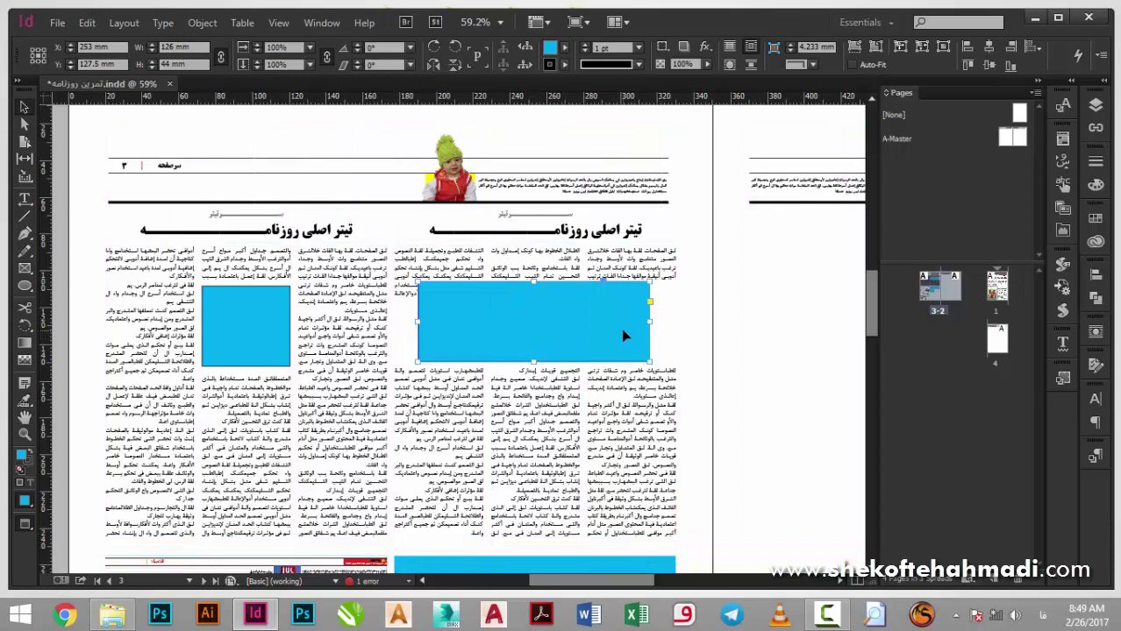
{"action": "left_click", "coordinate": [707, 328]}
Move the wide blue rectangle partly past the page's right edge and turn off its text wrap
{"action": "scroll", "coordinate": [707, 328], "scroll_direction": "down", "scroll_amount": 1}
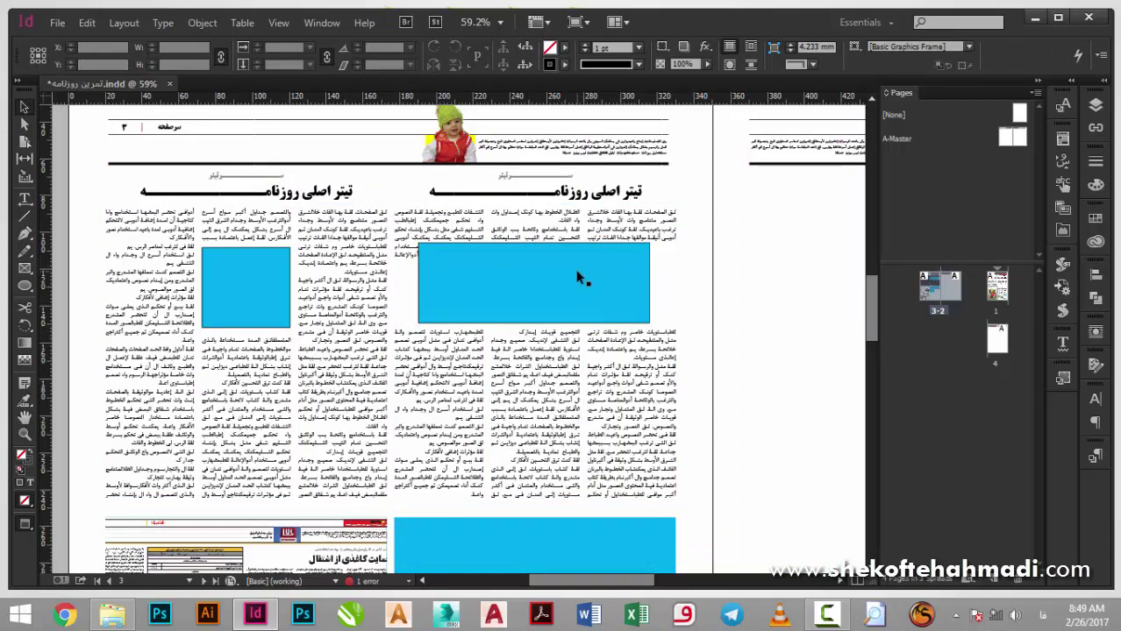
{"action": "left_click_drag", "start_coordinate": [579, 279], "coordinate": [727, 334]}
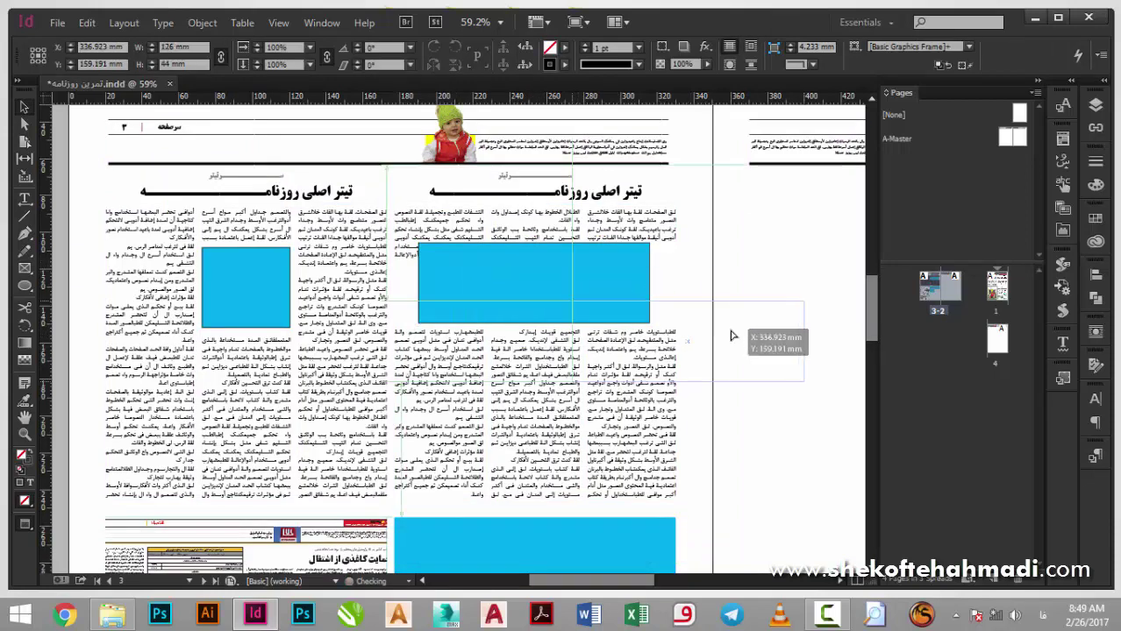
{"action": "left_click", "coordinate": [728, 46]}
{"action": "left_click", "coordinate": [760, 200]}
{"action": "left_click", "coordinate": [739, 318]}
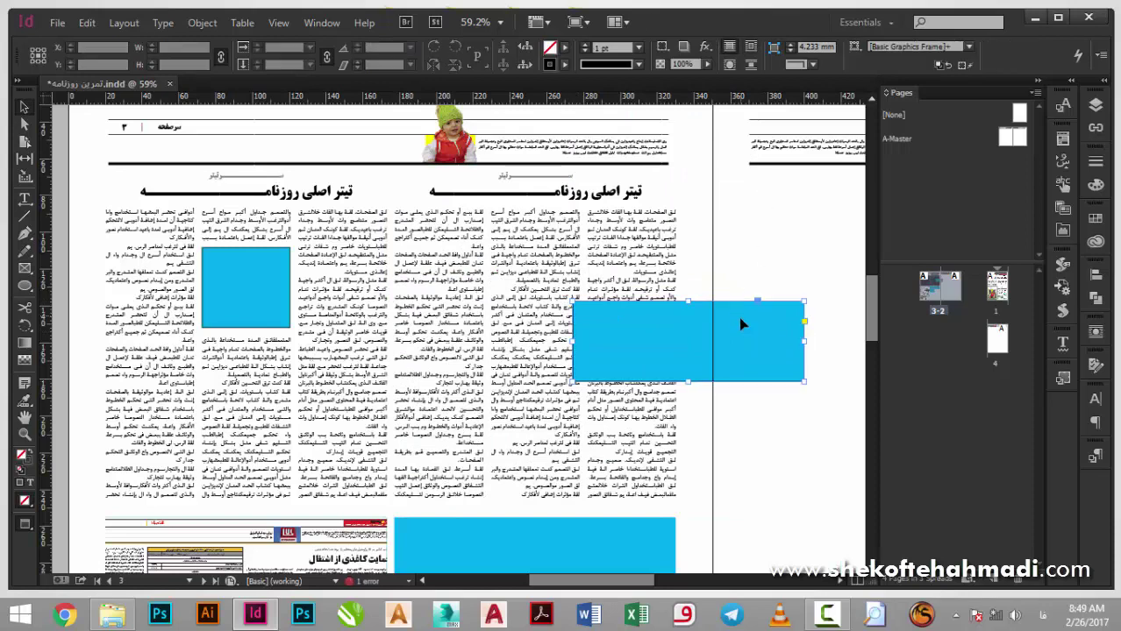
Move the rectangle back over the right-hand article and widen it to about 153 mm to span all three columns
{"action": "left_click_drag", "start_coordinate": [738, 322], "coordinate": [601, 270]}
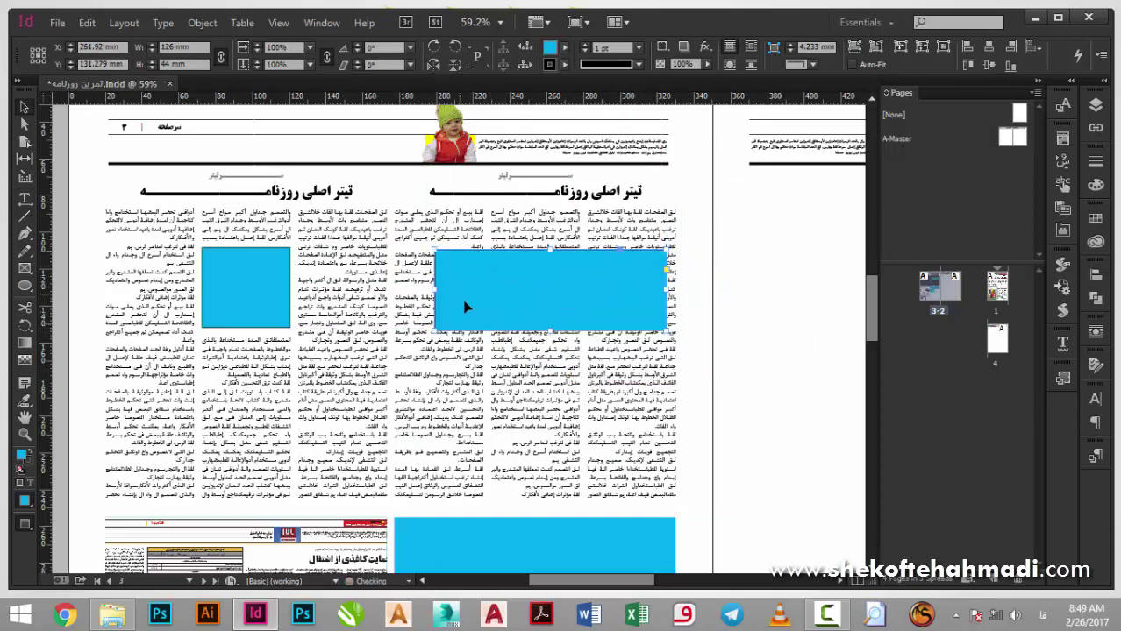
{"action": "left_click_drag", "start_coordinate": [513, 290], "coordinate": [471, 285]}
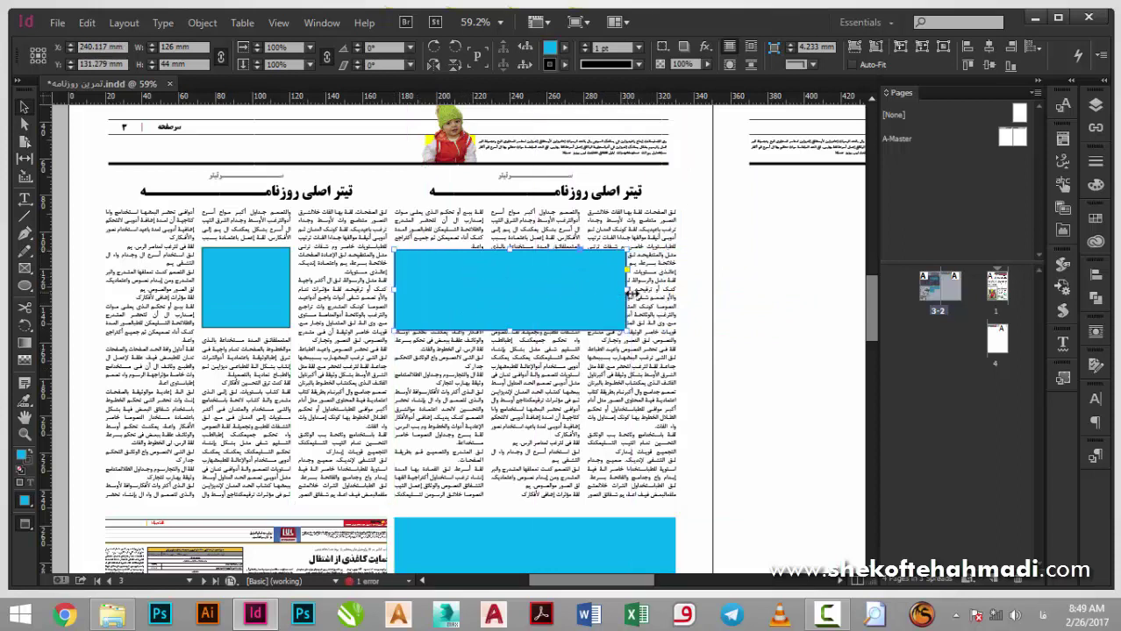
{"action": "left_click_drag", "start_coordinate": [628, 295], "coordinate": [676, 295]}
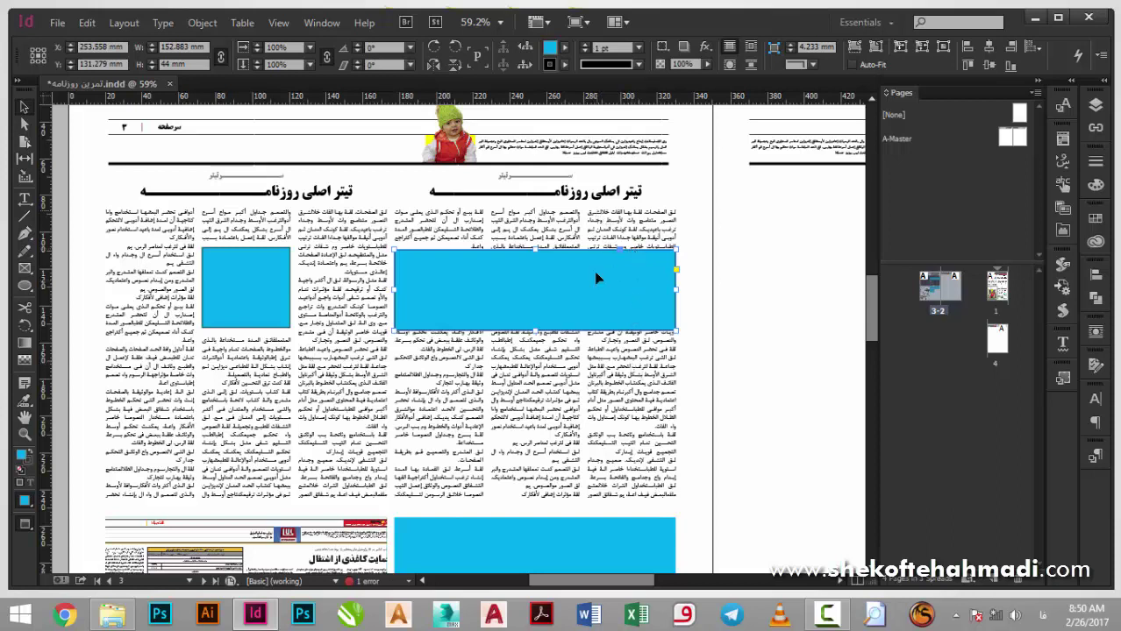
Reorder the rectangle within Layer 1 below the article text frames and headlines, and return it to the top of the stack
{"action": "left_click", "coordinate": [1093, 109]}
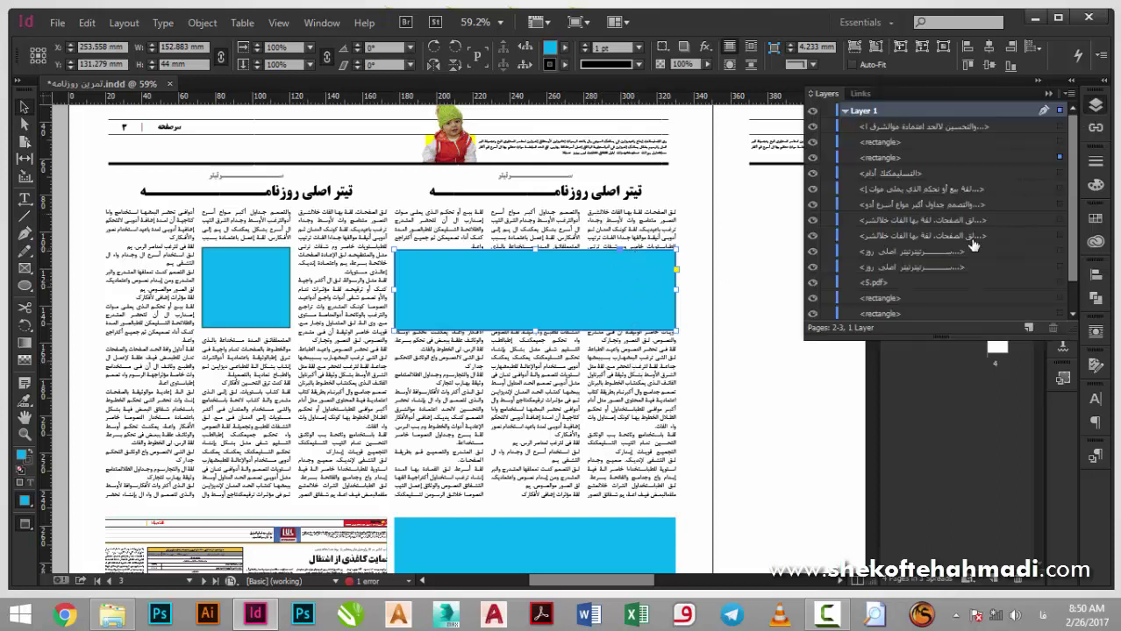
{"action": "left_click", "coordinate": [941, 156]}
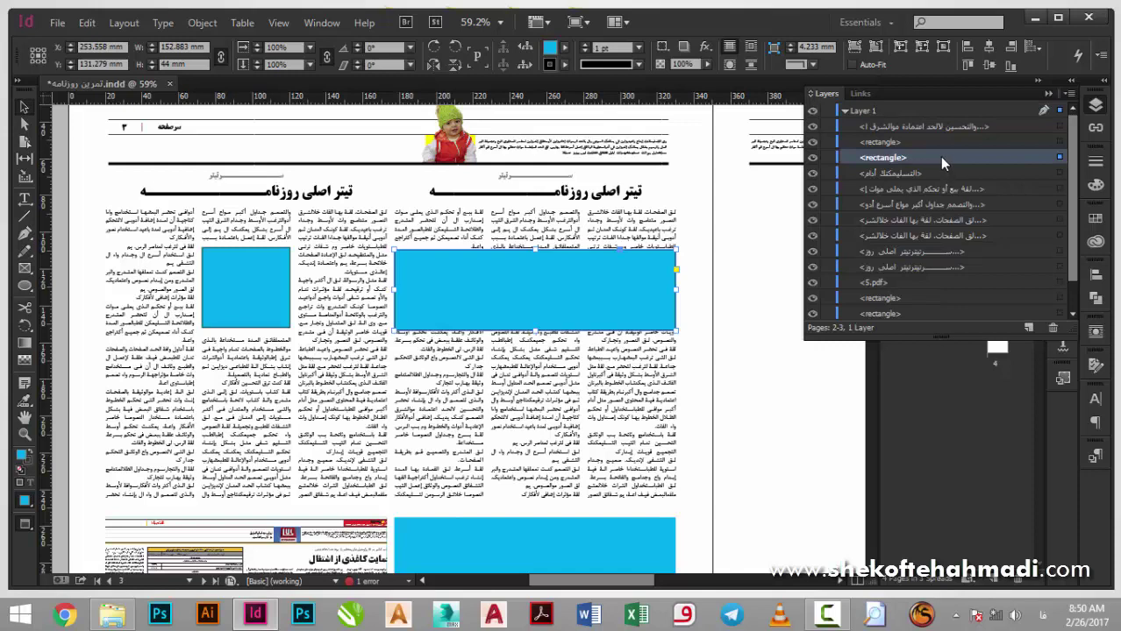
{"action": "left_click_drag", "start_coordinate": [939, 156], "coordinate": [896, 282]}
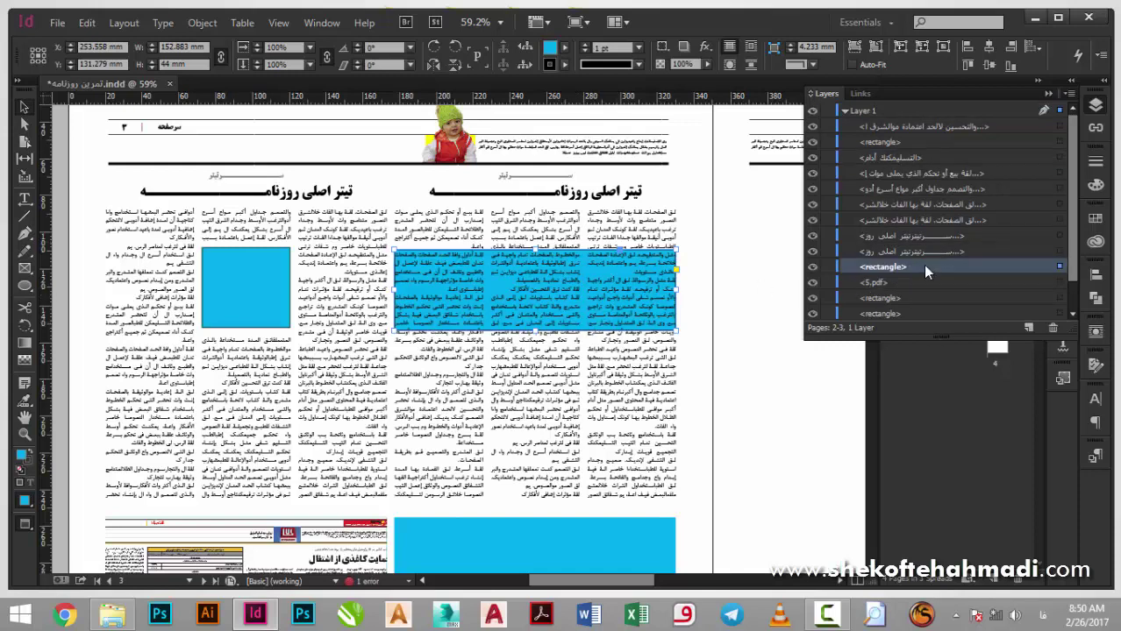
{"action": "left_click_drag", "start_coordinate": [922, 265], "coordinate": [931, 119]}
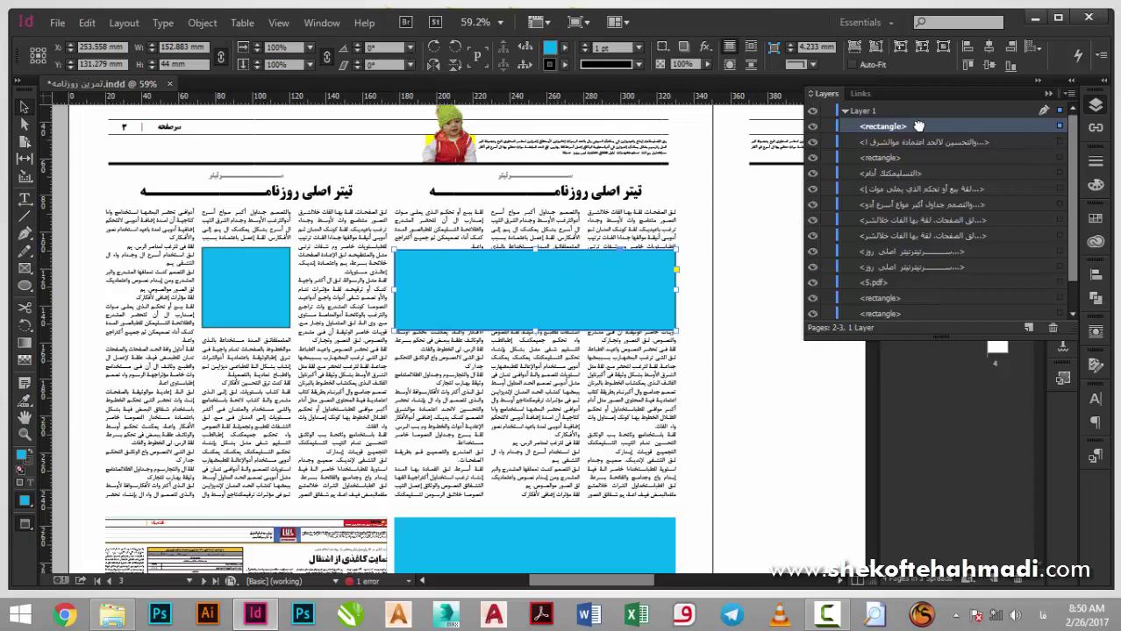
Try placing the rectangle between the article's text frames in the layer order, and undo the reordering
{"action": "left_click_drag", "start_coordinate": [918, 126], "coordinate": [924, 225]}
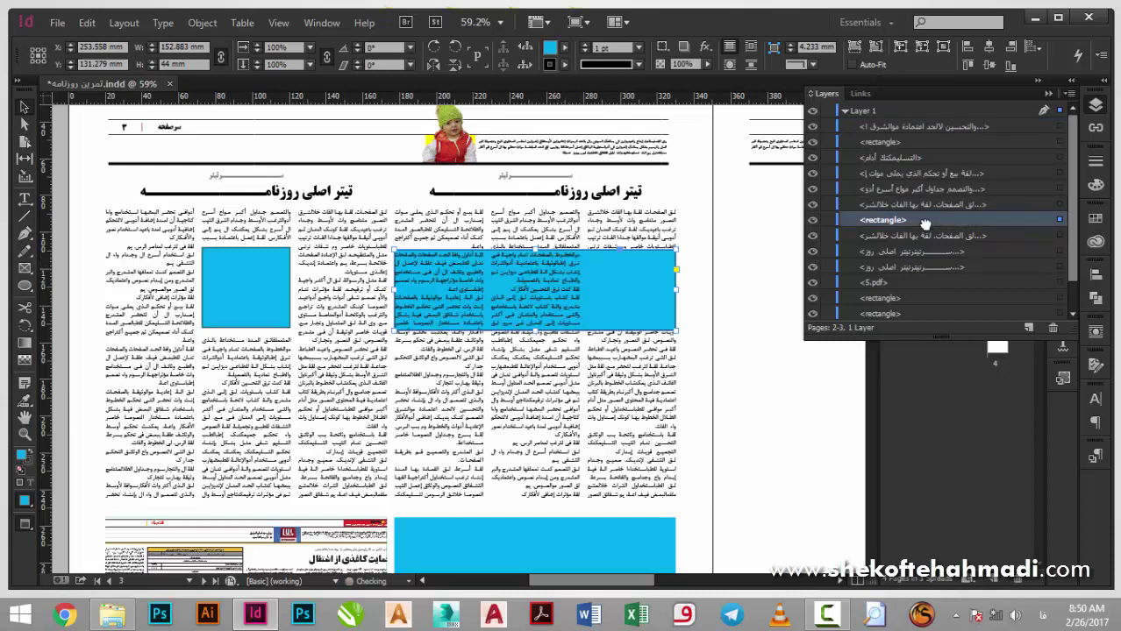
{"action": "left_click", "coordinate": [539, 235]}
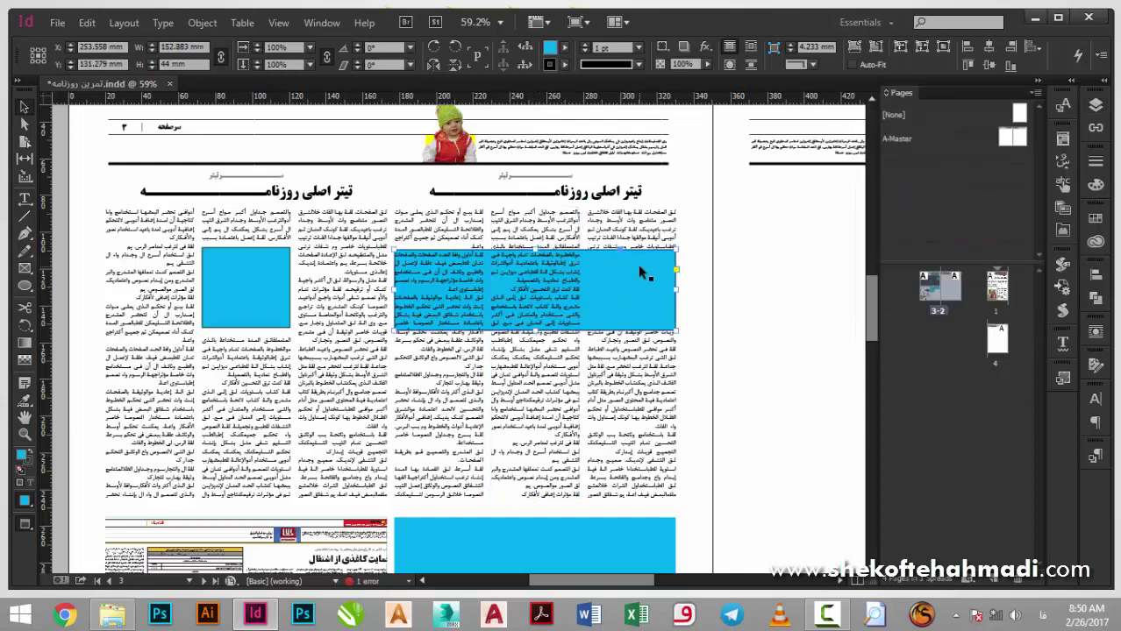
{"action": "key", "text": "ctrl+z"}
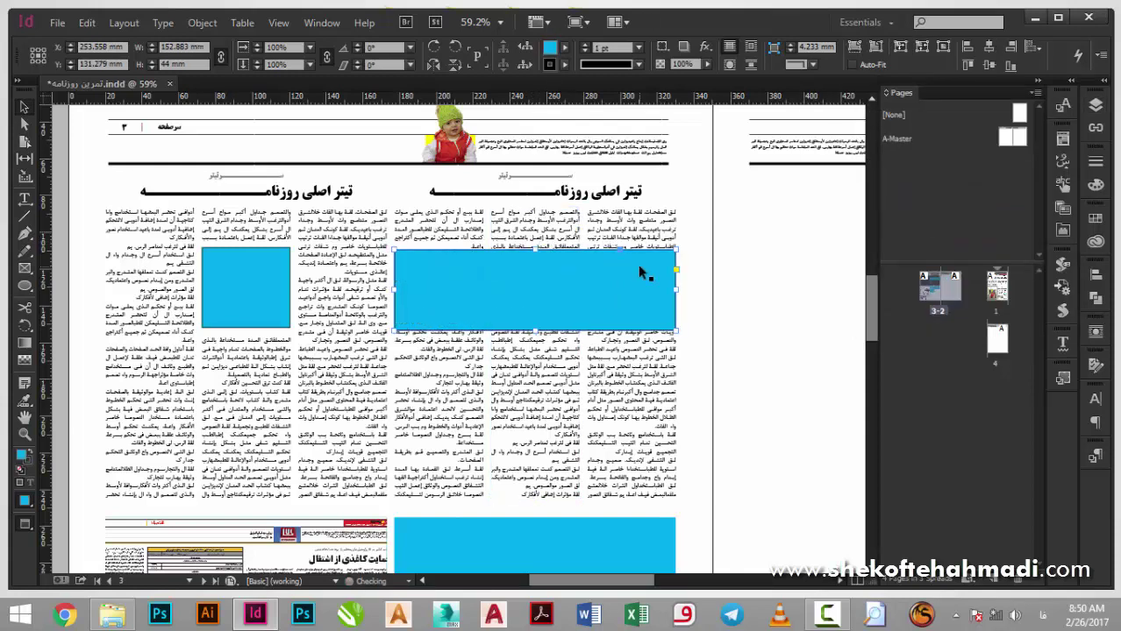
With the layer order shown, alternately send the rectangle to the back and bring it to the front, ending at the front
{"action": "left_click", "coordinate": [1095, 105]}
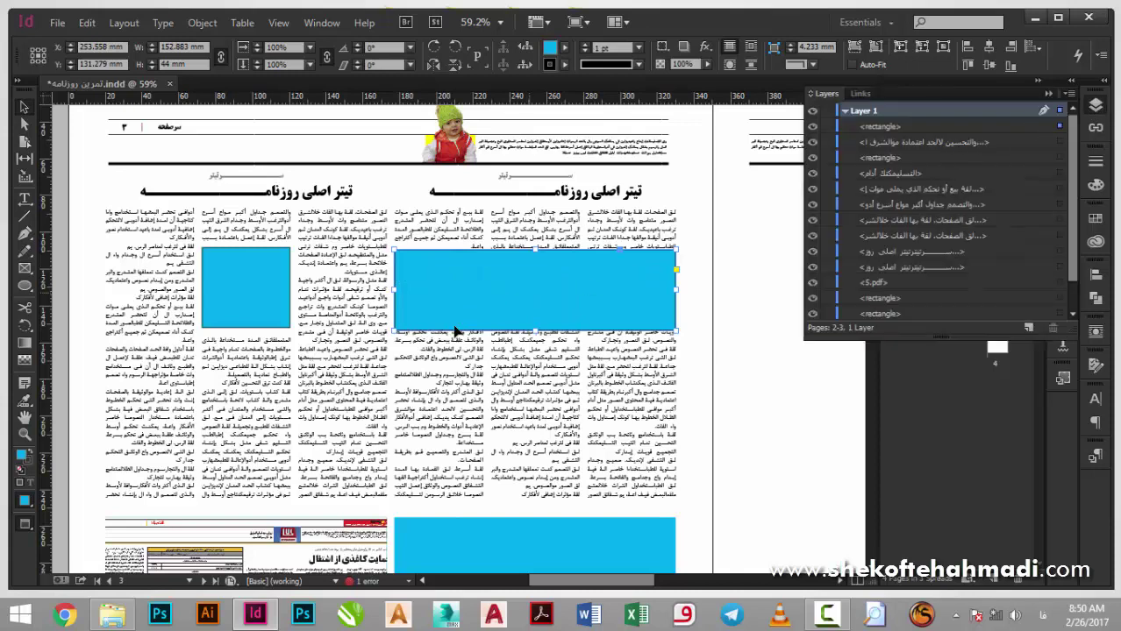
{"action": "key", "text": "ctrl+shift+bracketleft"}
{"action": "key", "text": "ctrl+shift+bracketright"}
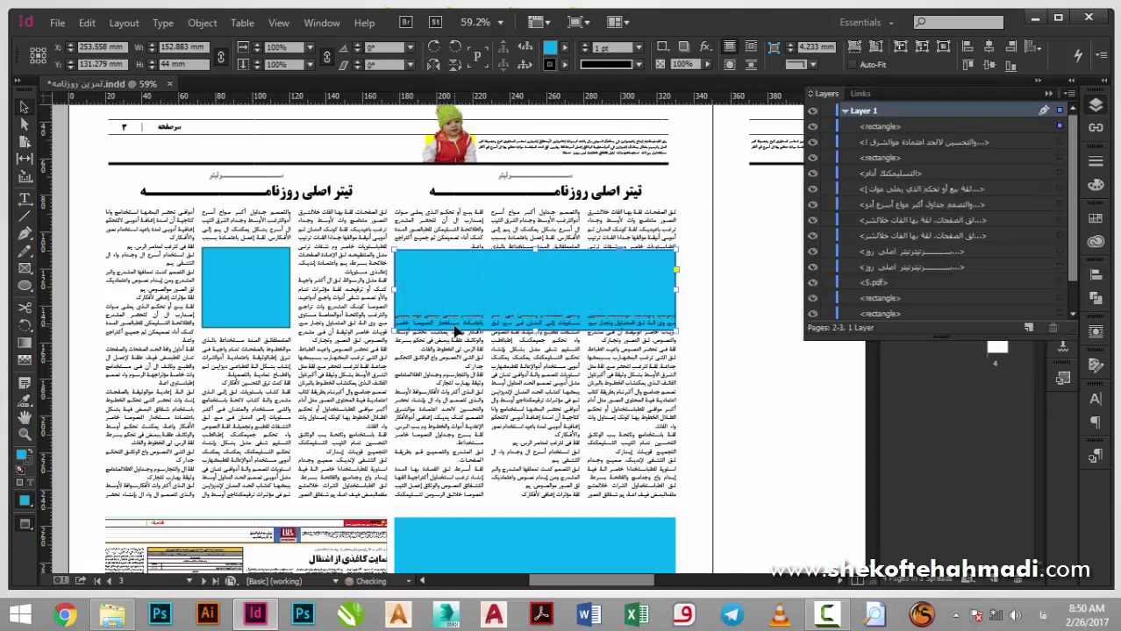
{"action": "key", "text": "ctrl+shift+bracketleft"}
{"action": "key", "text": "ctrl+shift+bracketright"}
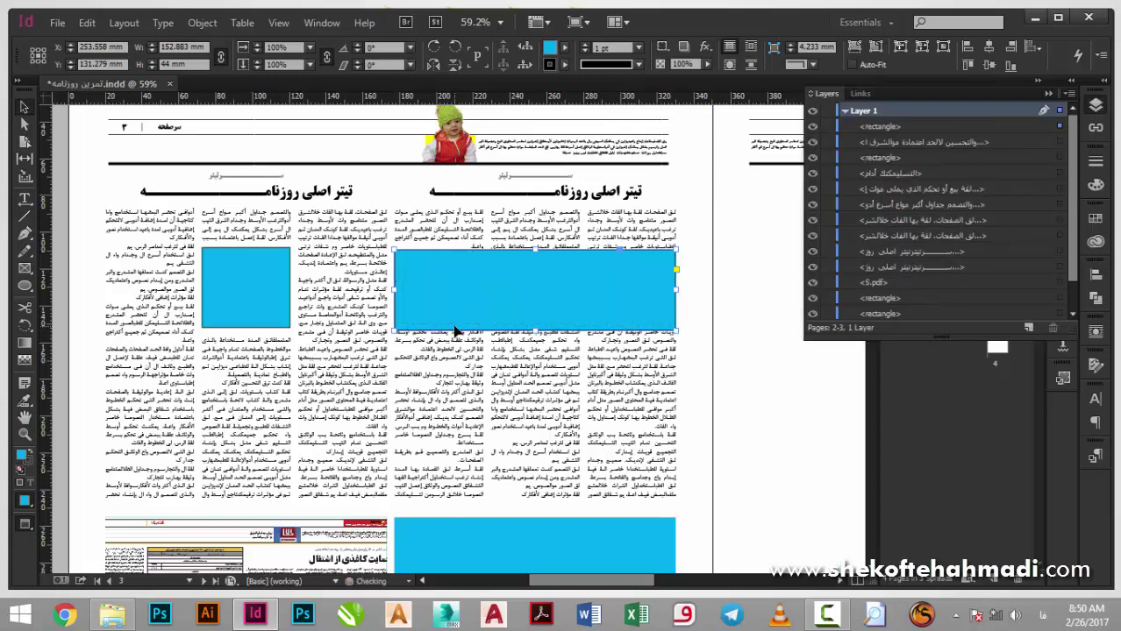
{"action": "key", "text": "ctrl+shift+bracketleft"}
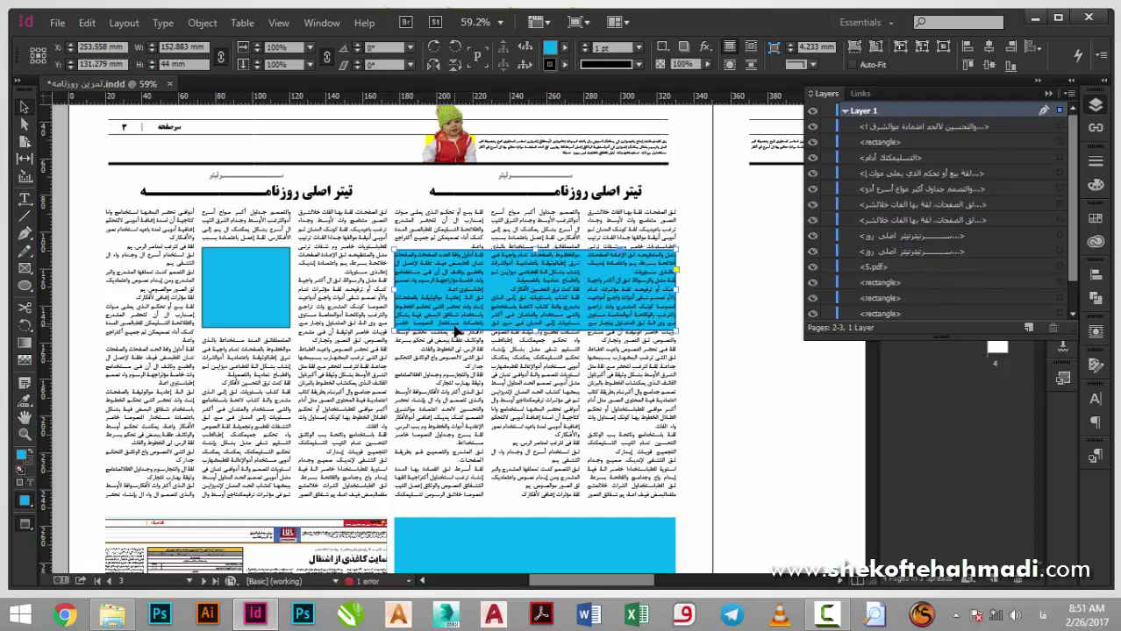
{"action": "key", "text": "ctrl+shift+bracketright"}
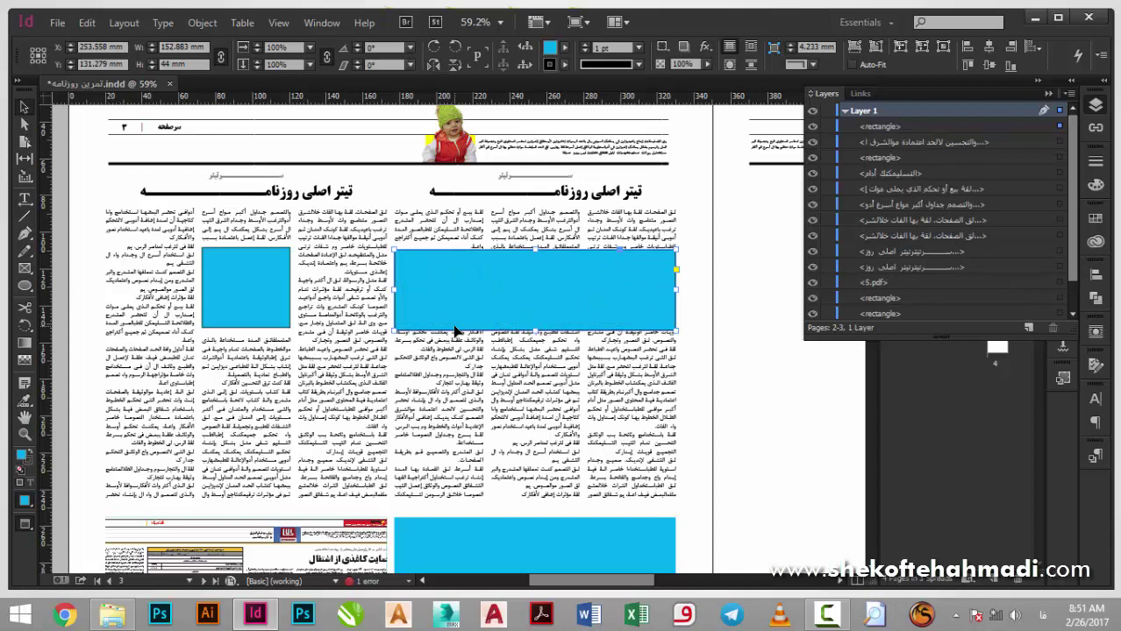
Show the Text Wrap settings for the rectangle and detach them as a floating window
{"action": "left_click", "coordinate": [749, 49], "text": "alt"}
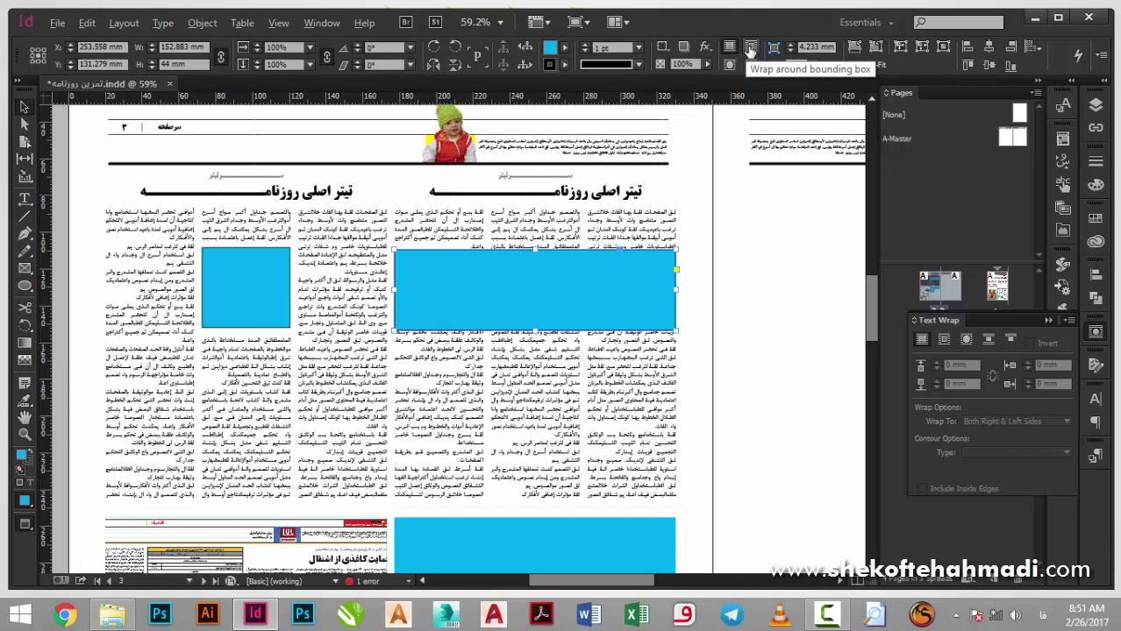
{"action": "key", "text": "ctrl+alt+w"}
{"action": "key", "text": "ctrl+alt+w"}
{"action": "key", "text": "ctrl+alt+w"}
{"action": "key", "text": "ctrl+alt+w"}
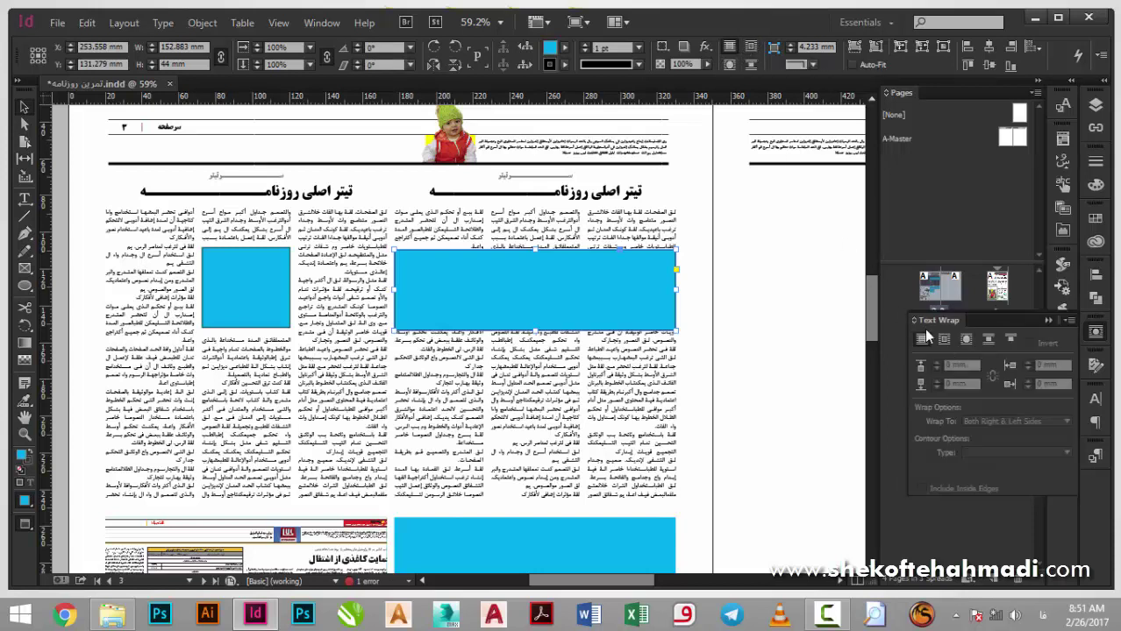
{"action": "left_click_drag", "start_coordinate": [943, 321], "coordinate": [847, 324]}
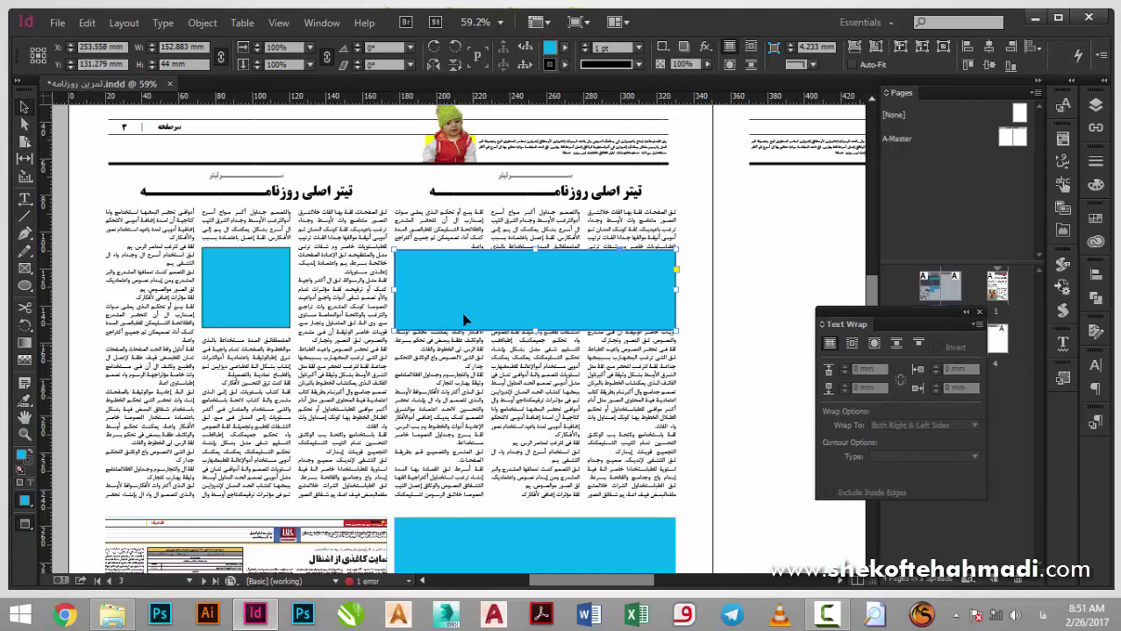
Look up the Text Wrap entry and its shortcut, and place the floating Text Wrap settings beside the article
{"action": "left_click", "coordinate": [304, 26]}
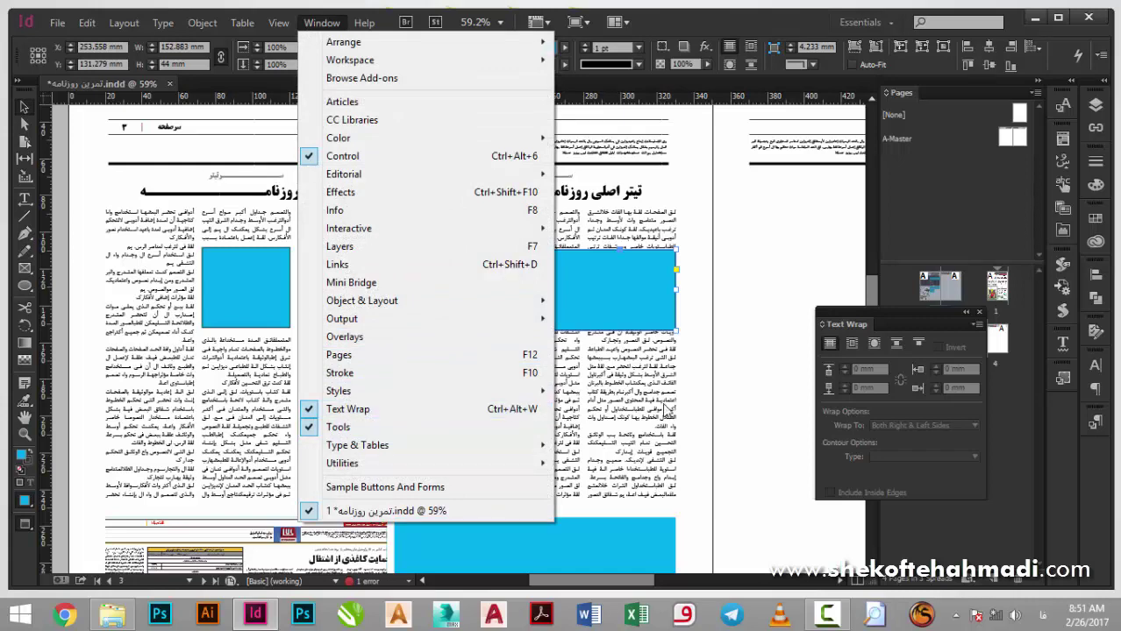
{"action": "left_click", "coordinate": [692, 418]}
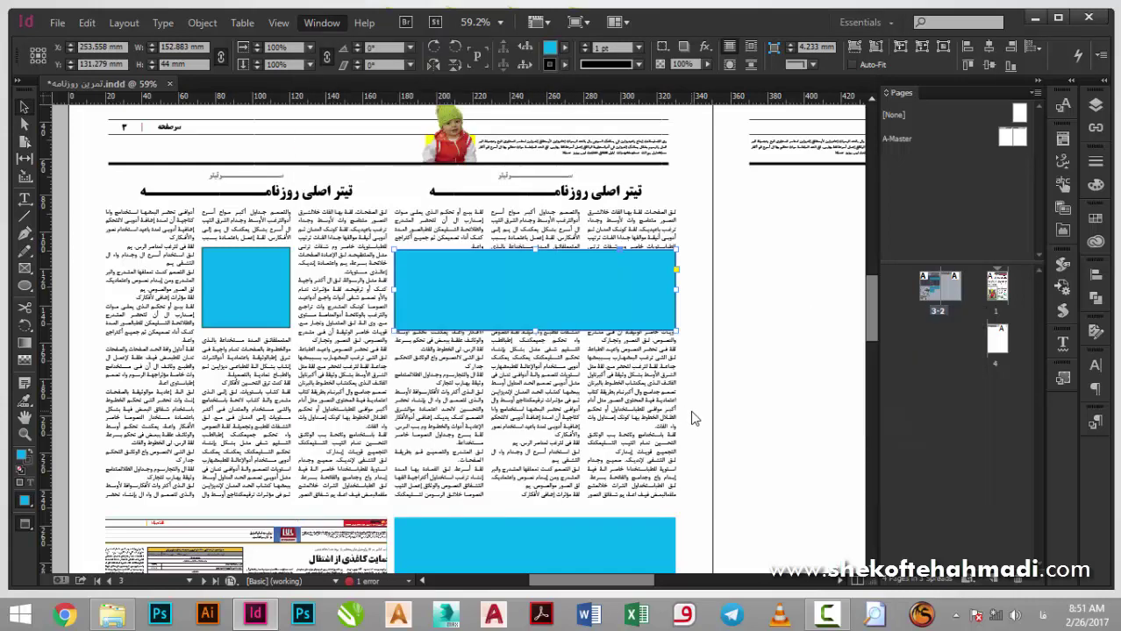
{"action": "key", "text": "ctrl+alt+w"}
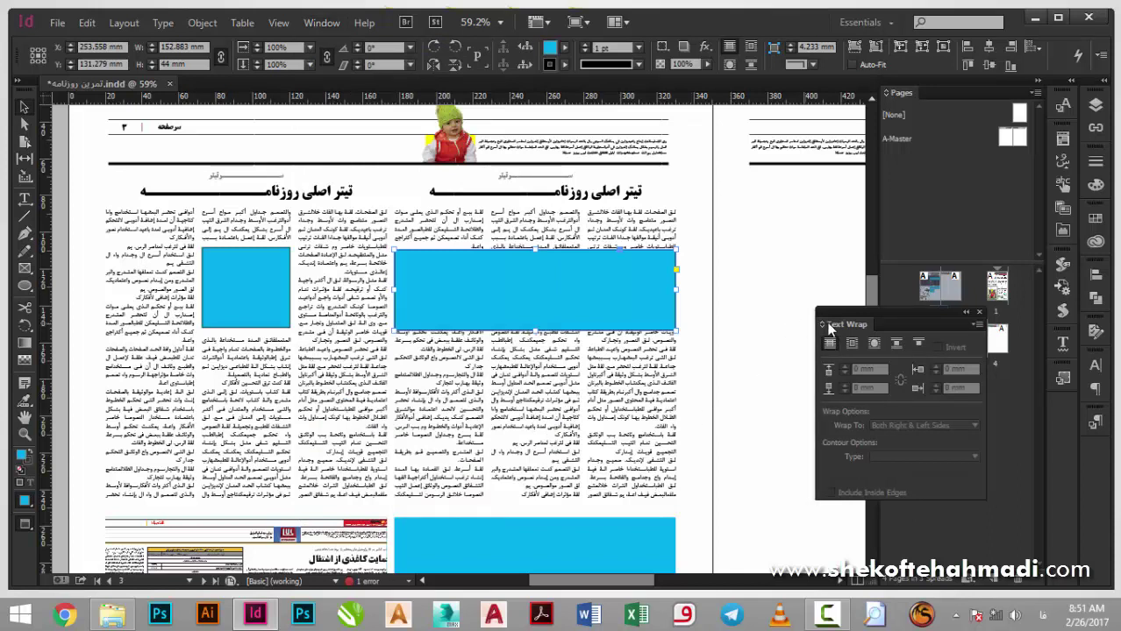
{"action": "left_click_drag", "start_coordinate": [828, 327], "coordinate": [729, 344]}
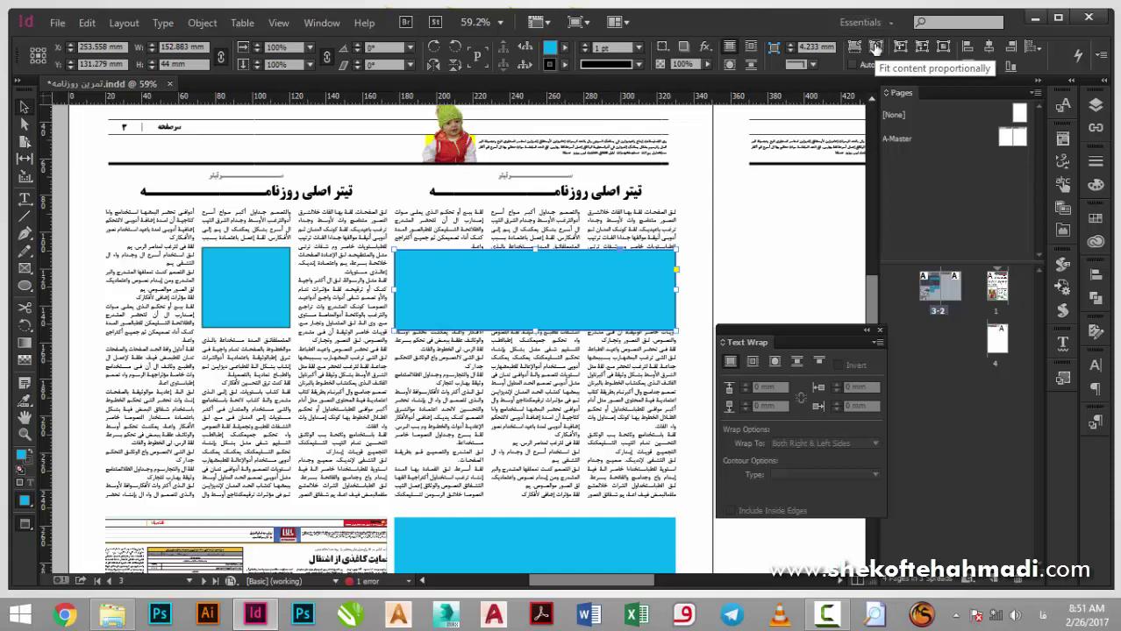
Open the frame fitting options for the rectangle and cancel them
{"action": "left_click", "coordinate": [875, 45], "text": "alt"}
{"action": "left_click", "coordinate": [981, 383]}
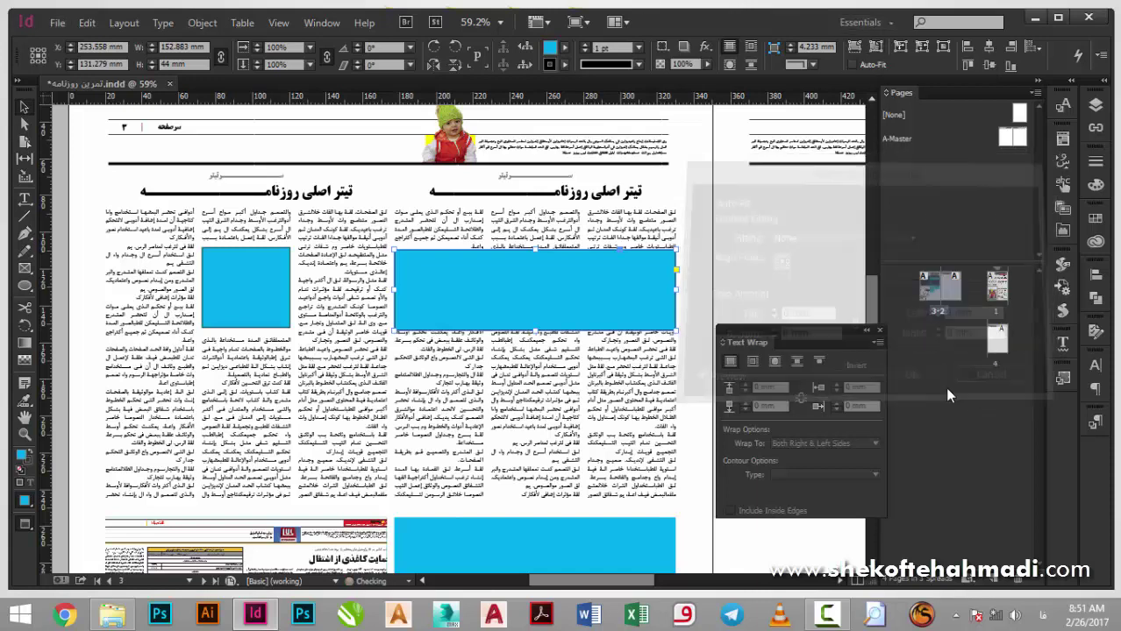
Wrap the article text around the rectangle's bounding box and move the rectangle across the page's right edge
{"action": "left_click_drag", "start_coordinate": [830, 330], "coordinate": [827, 314]}
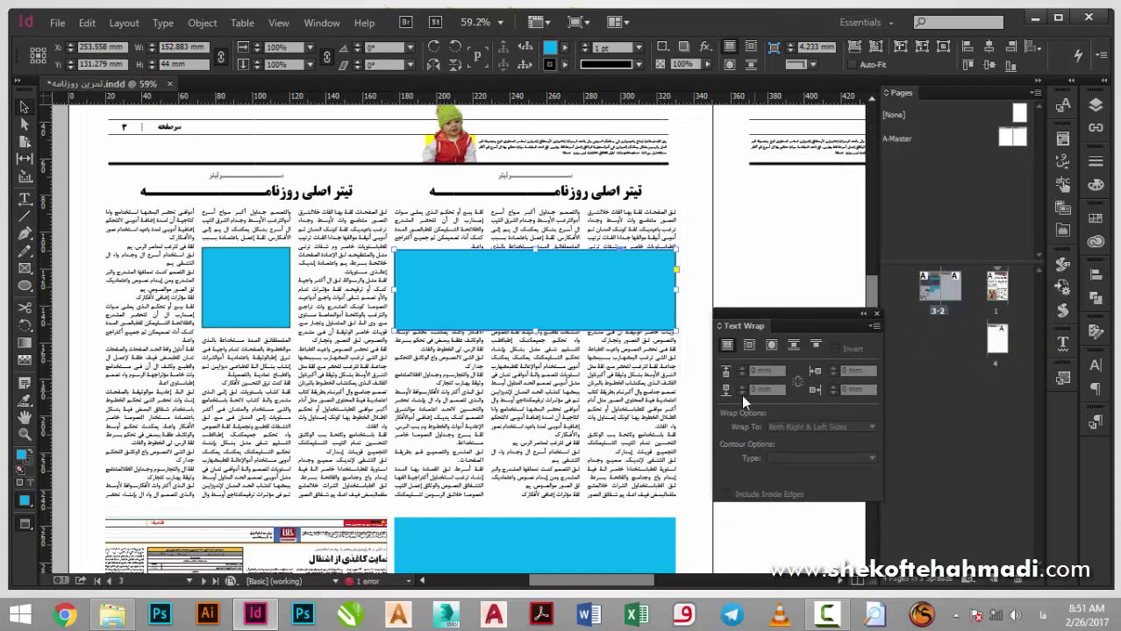
{"action": "left_click", "coordinate": [751, 47]}
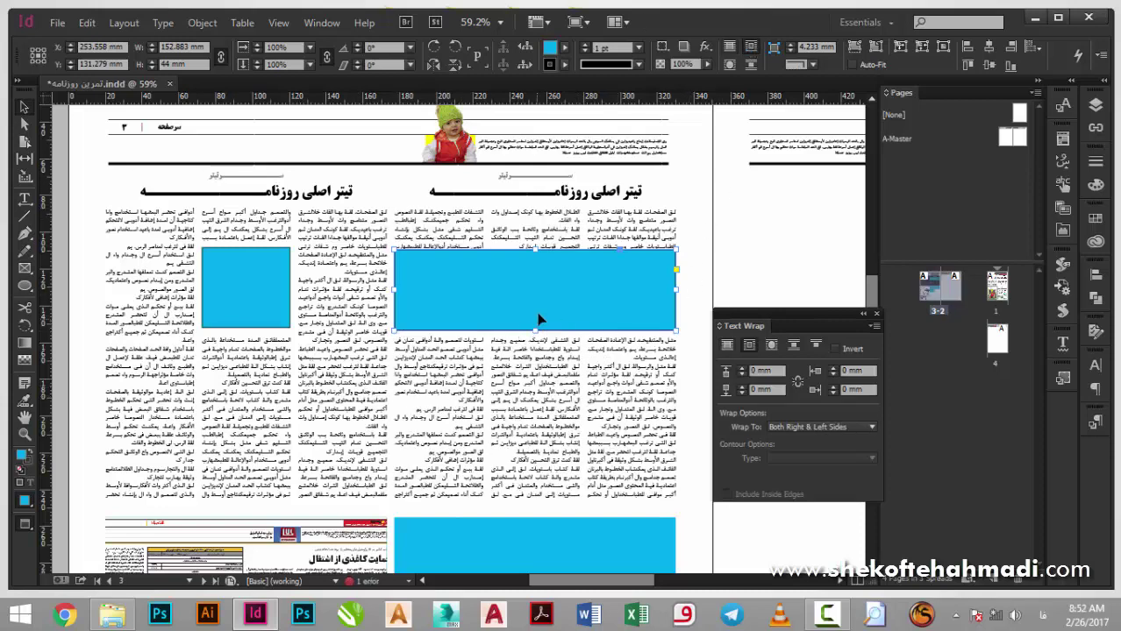
{"action": "left_click_drag", "start_coordinate": [541, 304], "coordinate": [709, 274]}
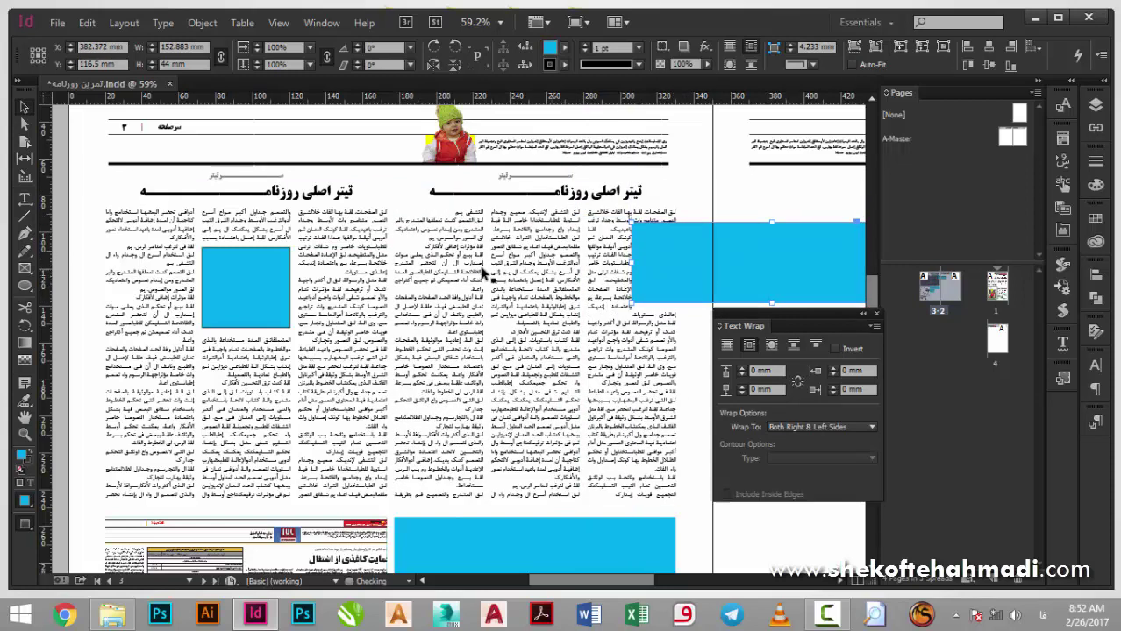
Draw a circle about 56 mm in diameter over the article's right two columns and wrap the text around its bounding box
{"action": "left_click", "coordinate": [24, 286]}
{"action": "left_click_drag", "start_coordinate": [542, 323], "coordinate": [659, 423]}
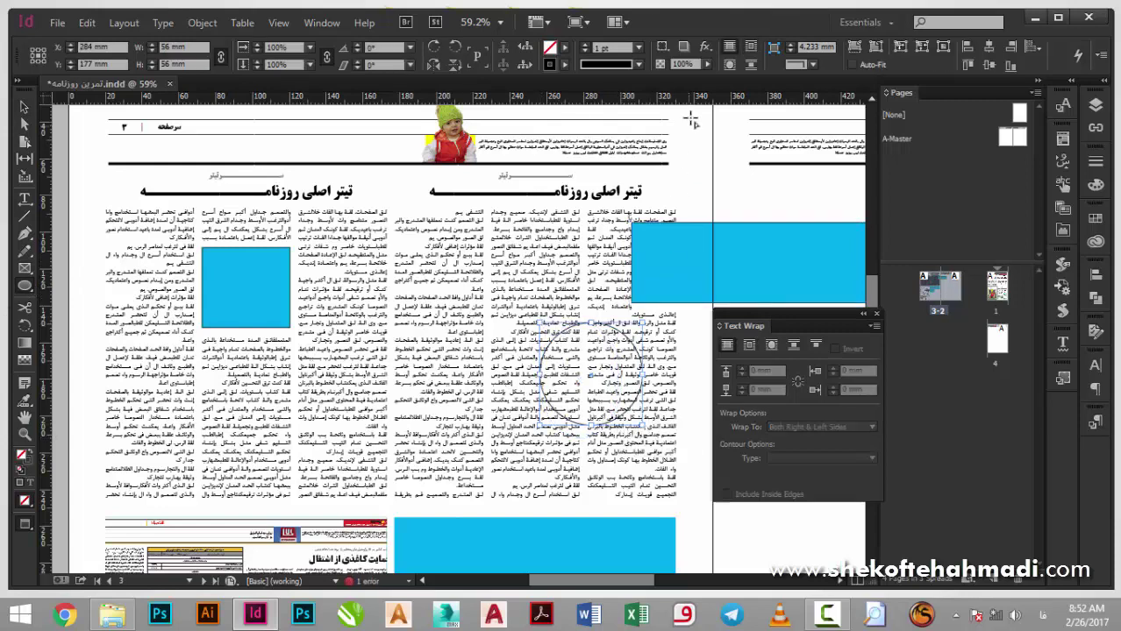
{"action": "left_click", "coordinate": [748, 48]}
{"action": "left_click", "coordinate": [746, 51]}
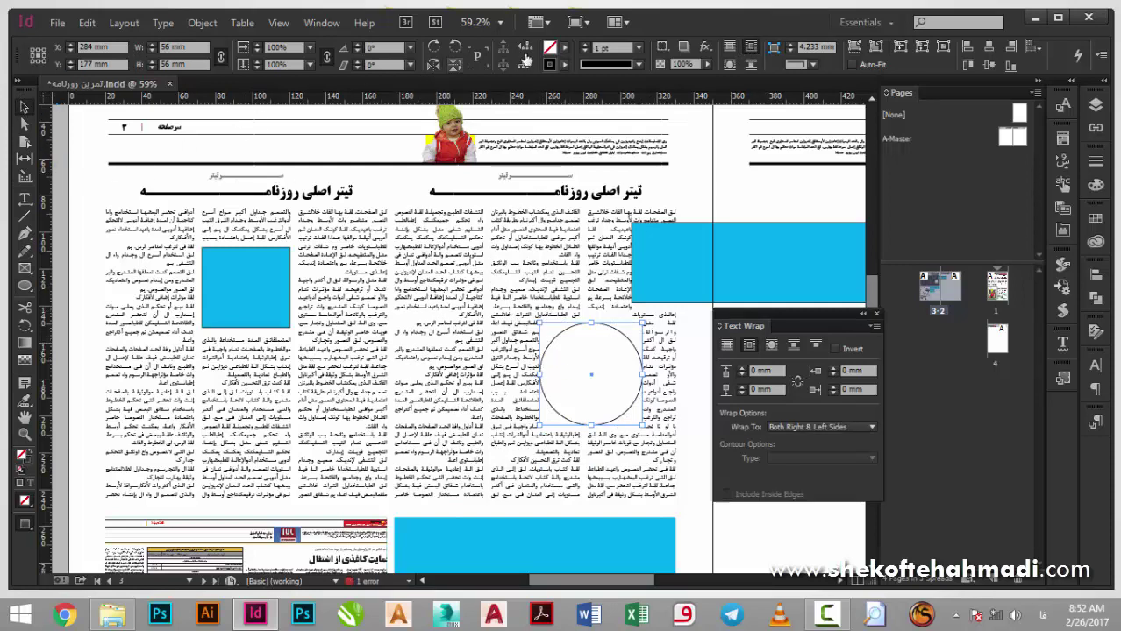
Fill the circle with the C=0 M=100 Y=0 K=0 magenta swatch and move it over the article's left two columns
{"action": "left_click", "coordinate": [564, 49]}
{"action": "left_click", "coordinate": [428, 164]}
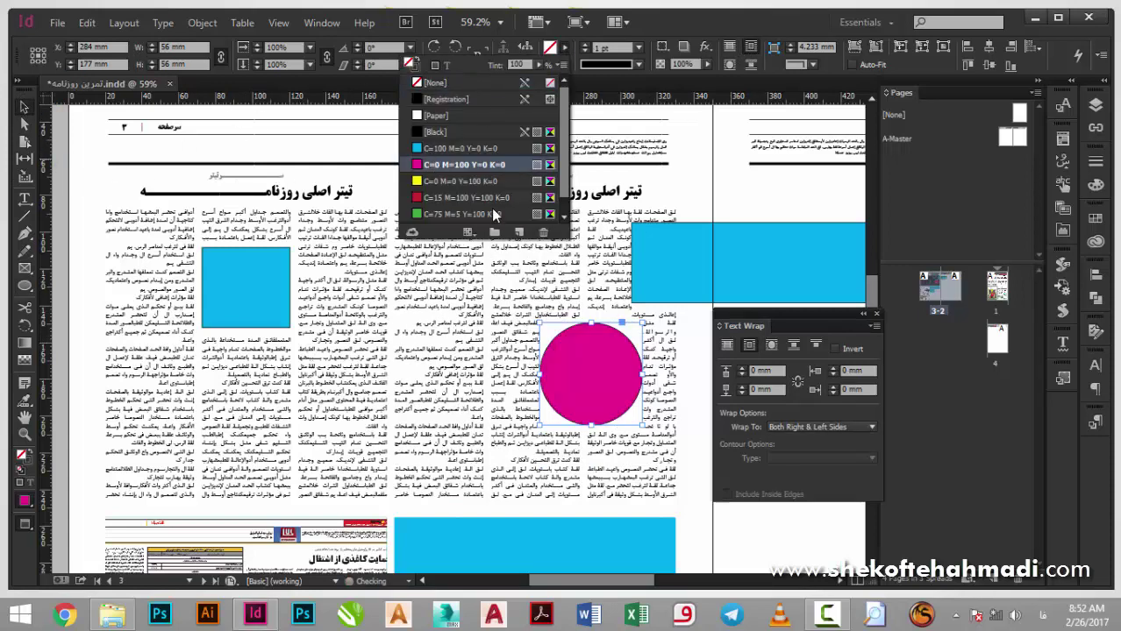
{"action": "left_click", "coordinate": [690, 369]}
{"action": "left_click_drag", "start_coordinate": [608, 383], "coordinate": [543, 343]}
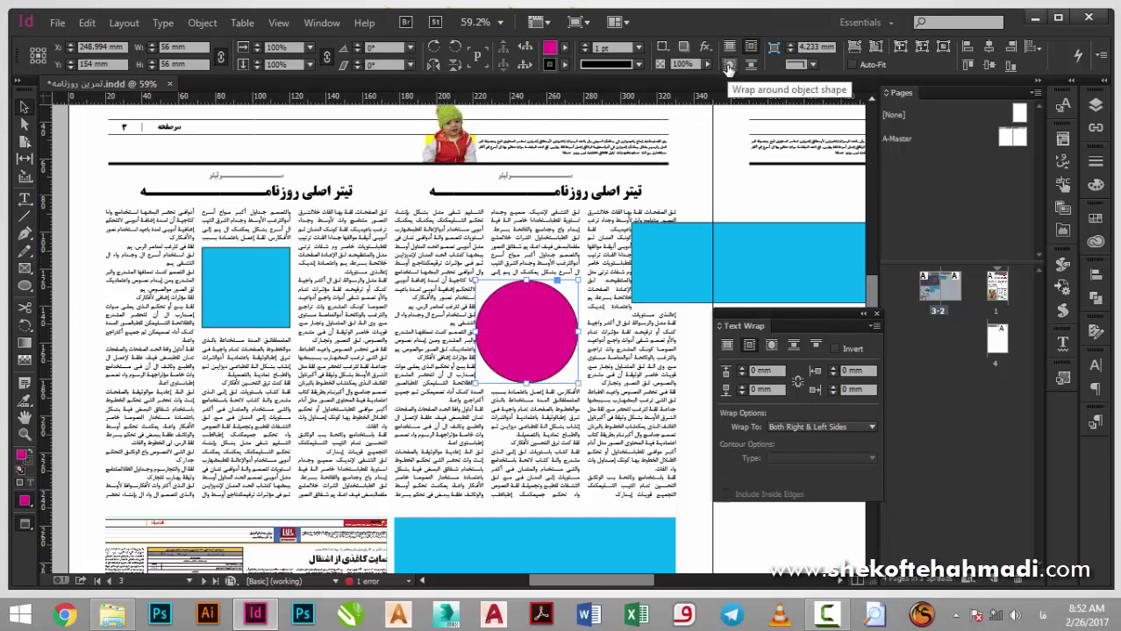
Wrap the text around the circle's object shape, enlarge it to about 147 mm in diameter, and shift it up across the columns
{"action": "left_click", "coordinate": [548, 321]}
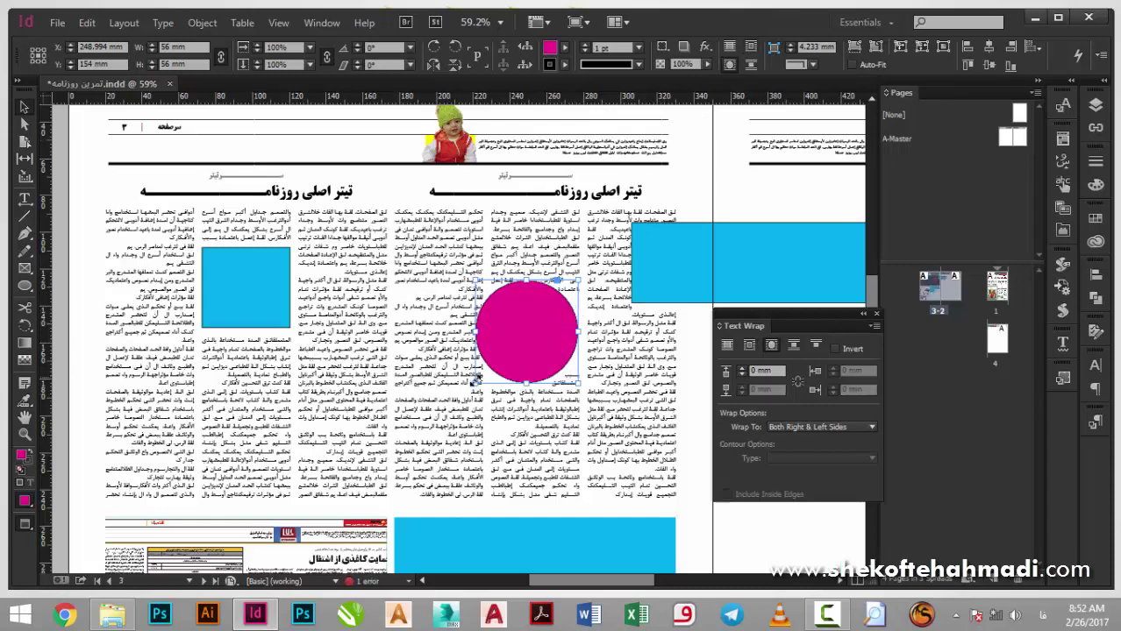
{"action": "left_click_drag", "start_coordinate": [474, 382], "coordinate": [308, 442]}
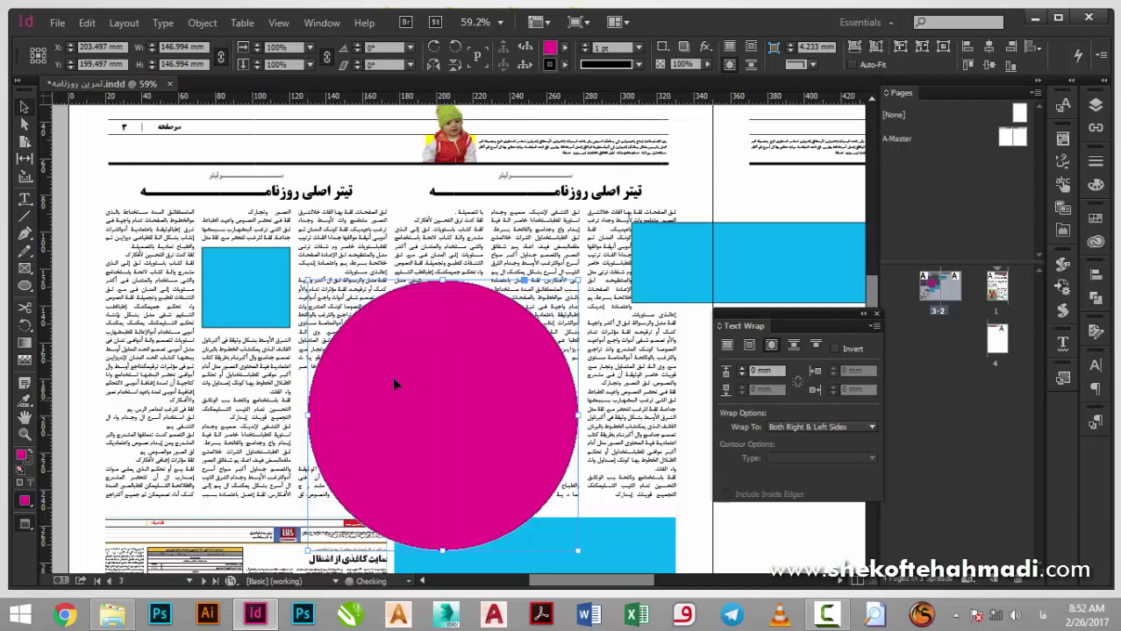
{"action": "left_click_drag", "start_coordinate": [435, 357], "coordinate": [460, 331]}
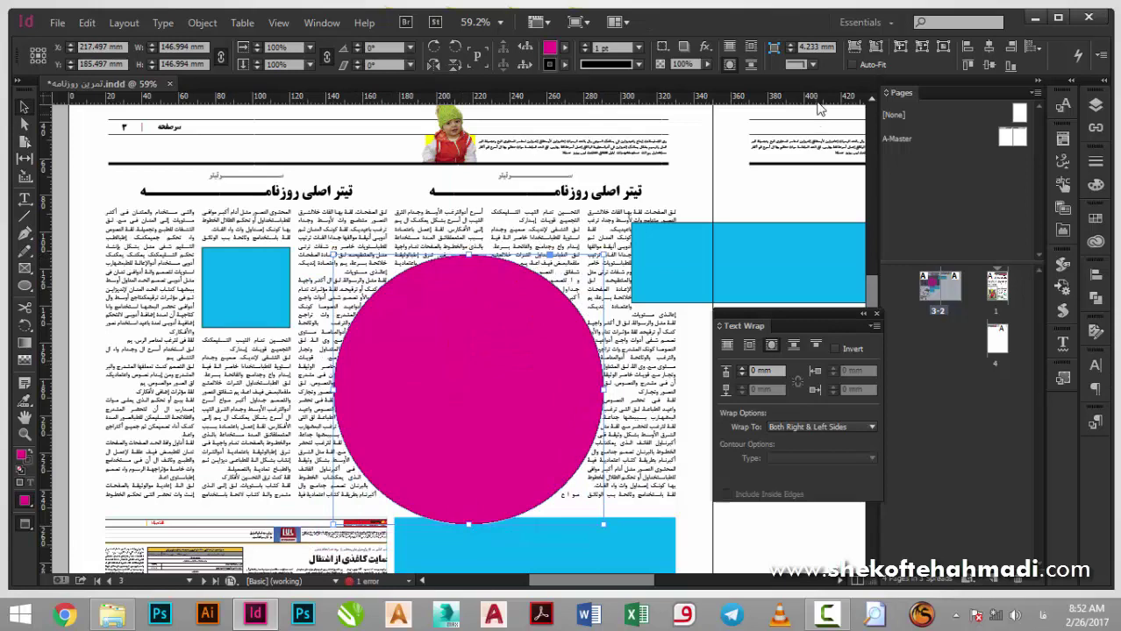
Make the text jump over the circle and shrink it to about 104 mm in diameter
{"action": "left_click", "coordinate": [750, 66]}
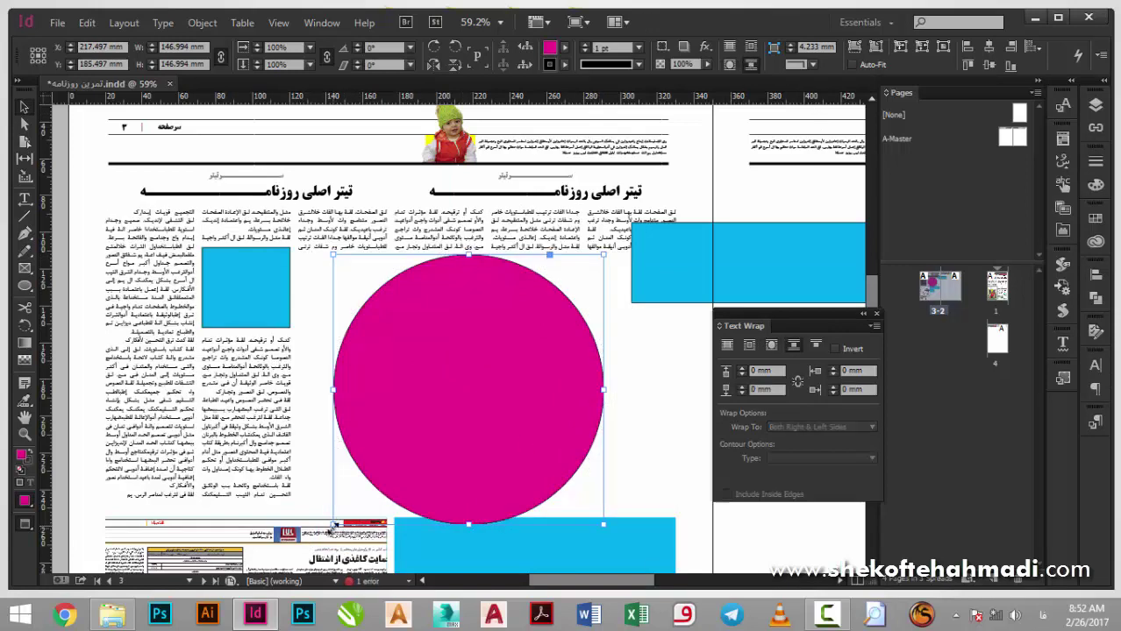
{"action": "left_click_drag", "start_coordinate": [333, 525], "coordinate": [412, 446]}
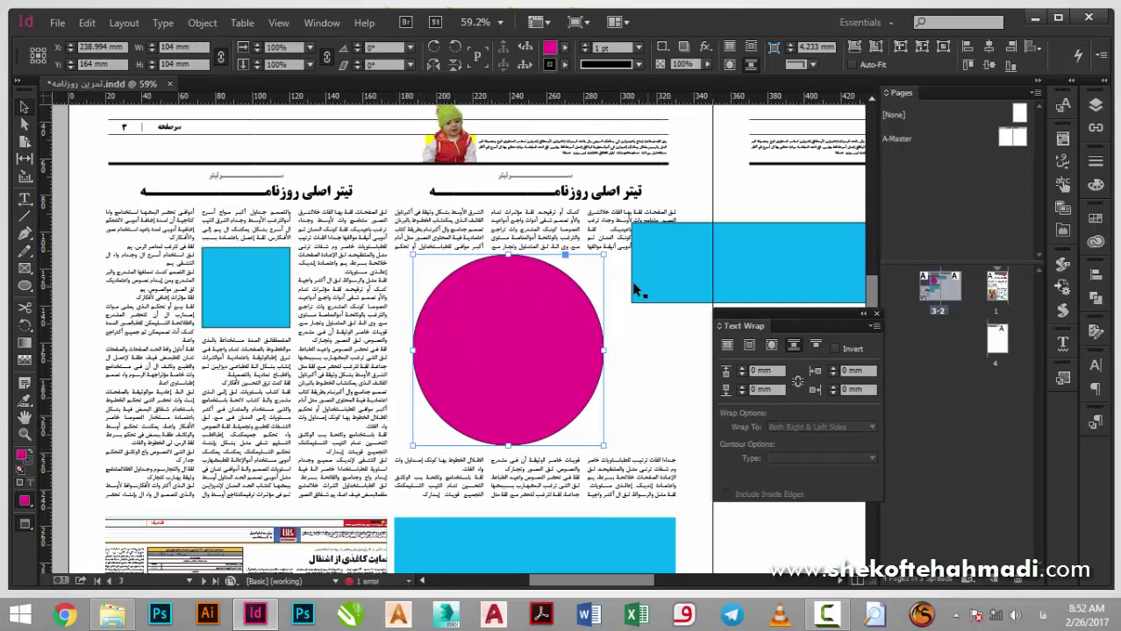
Move the circle so it overlaps the neighbouring article's frame, check that frame, and return the circle inside its own article at X 243 mm
{"action": "left_click_drag", "start_coordinate": [449, 341], "coordinate": [419, 342]}
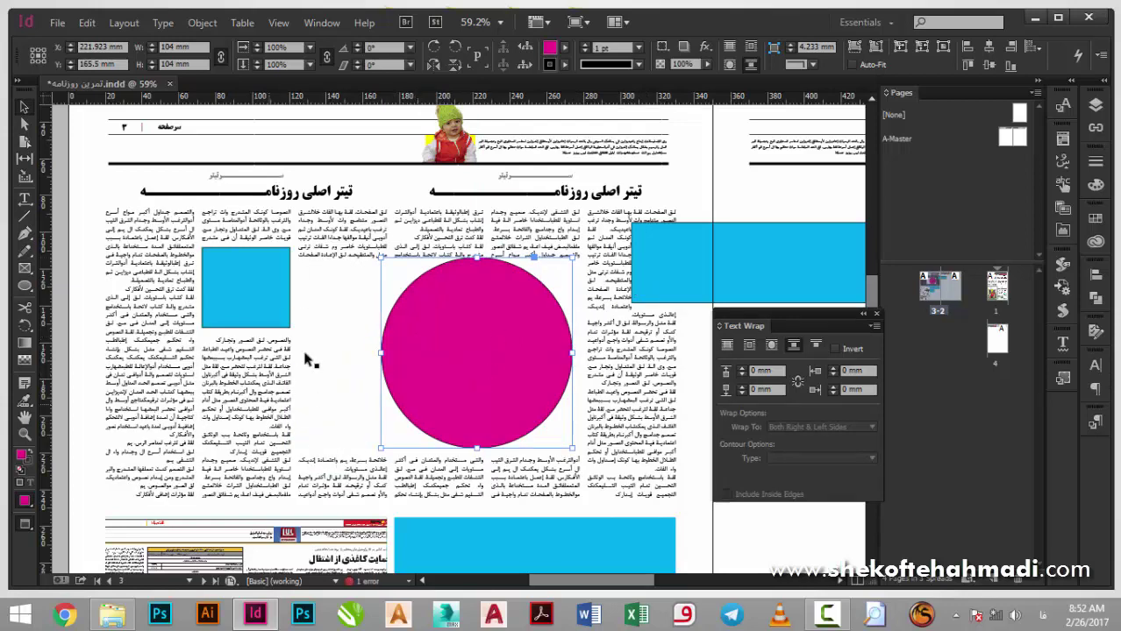
{"action": "left_click", "coordinate": [250, 375]}
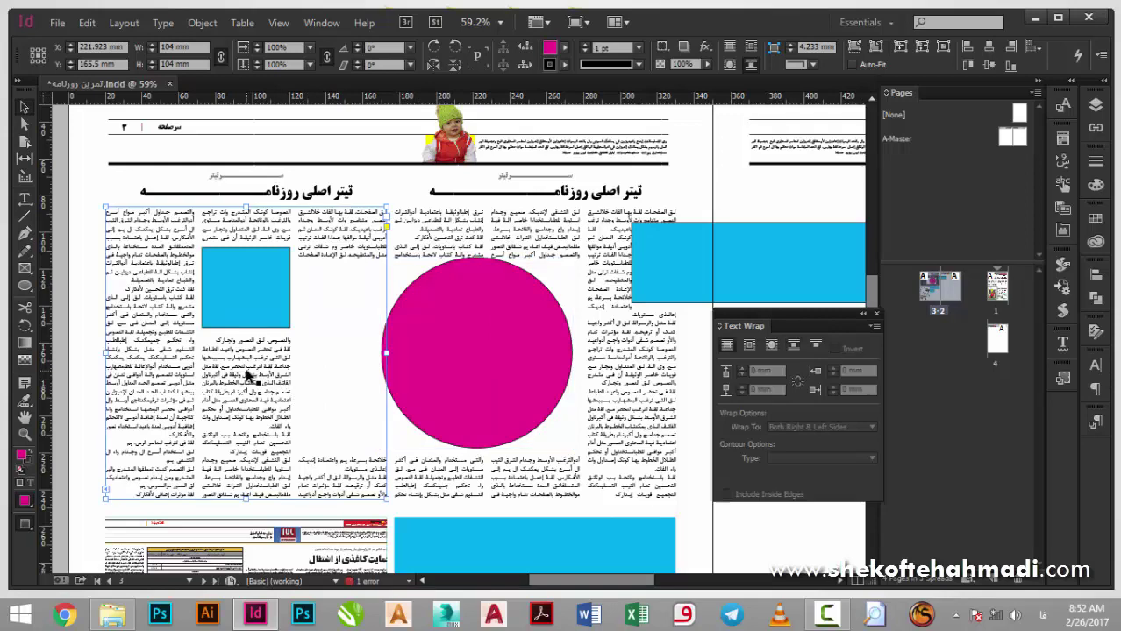
{"action": "left_click", "coordinate": [594, 373]}
{"action": "left_click", "coordinate": [526, 362]}
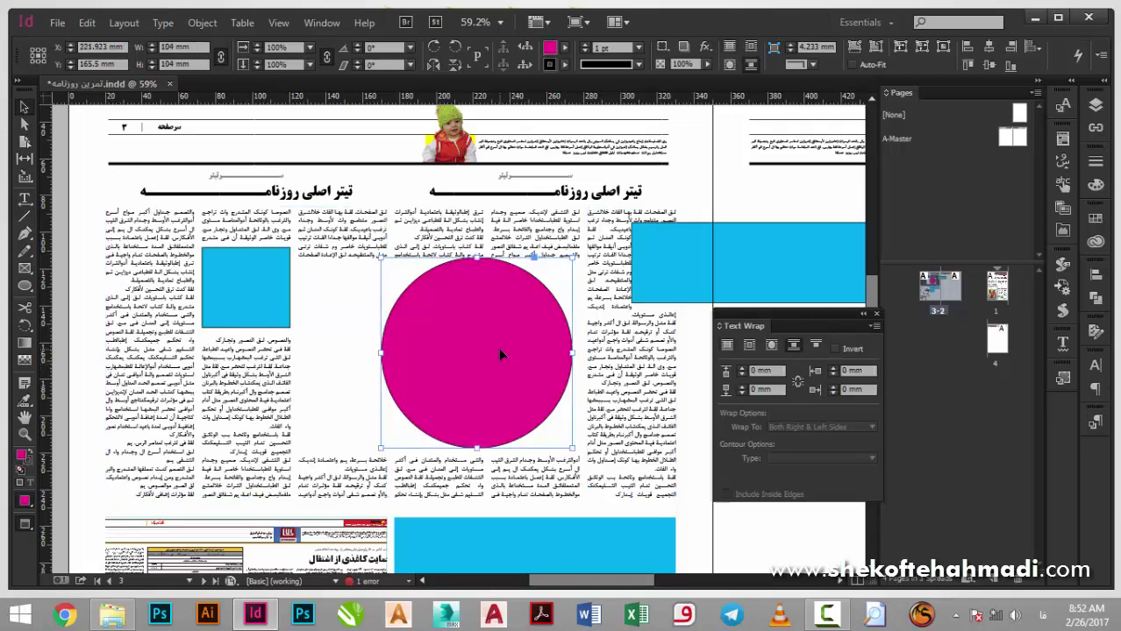
{"action": "left_click_drag", "start_coordinate": [498, 347], "coordinate": [538, 348]}
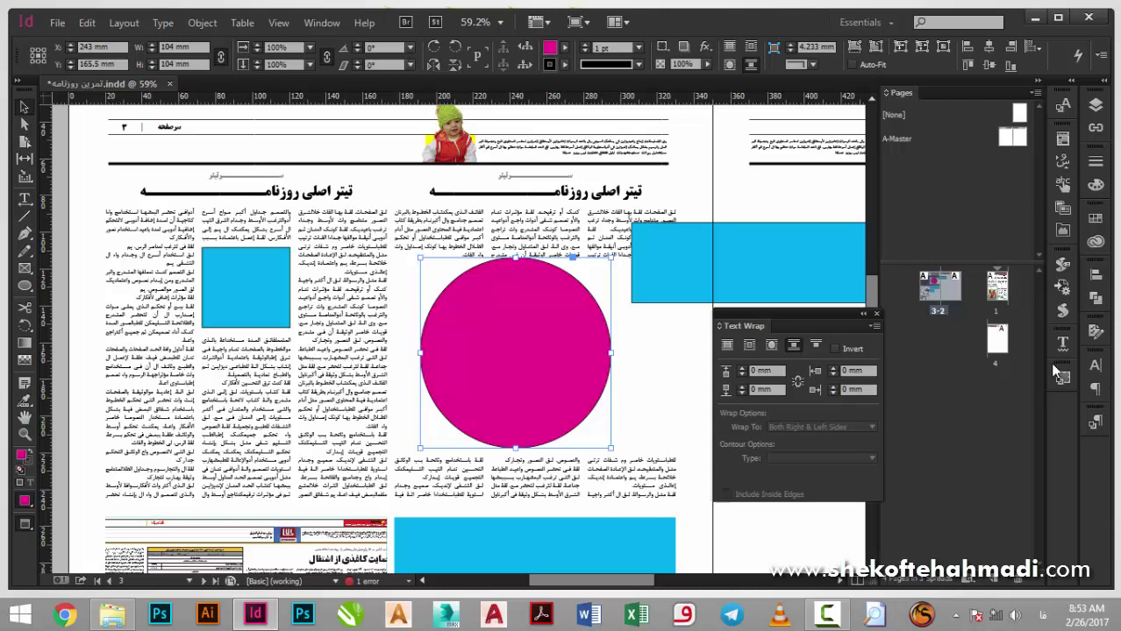
Collapse the Pages panel, place the Text Wrap settings clear of the circle, and make the text jump to the next column
{"action": "left_click", "coordinate": [1035, 76]}
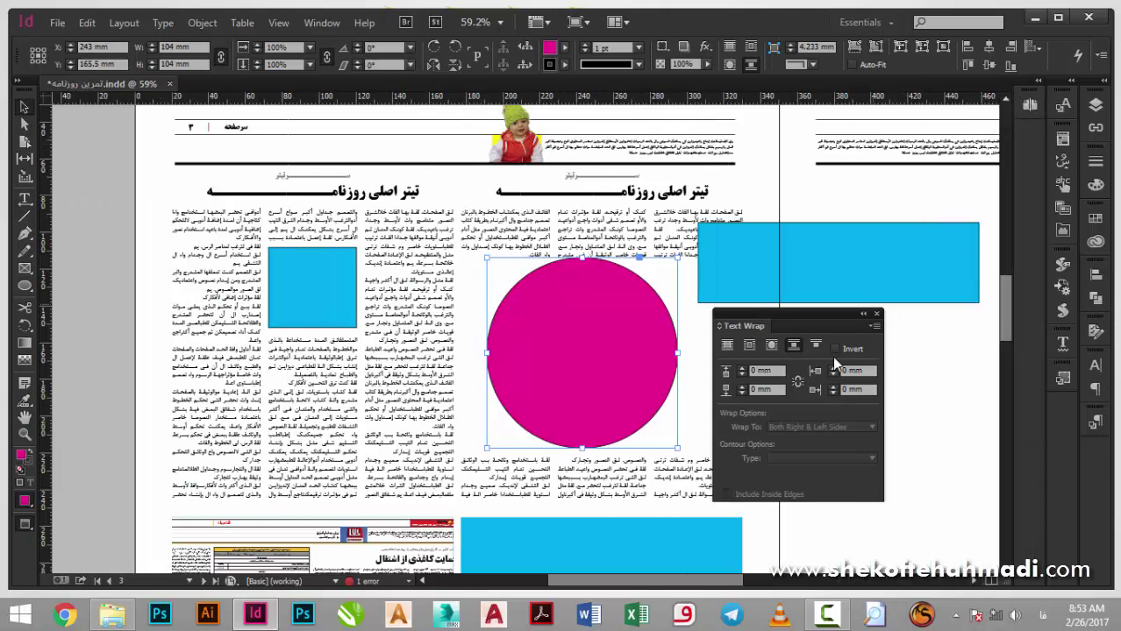
{"action": "left_click_drag", "start_coordinate": [801, 318], "coordinate": [868, 163]}
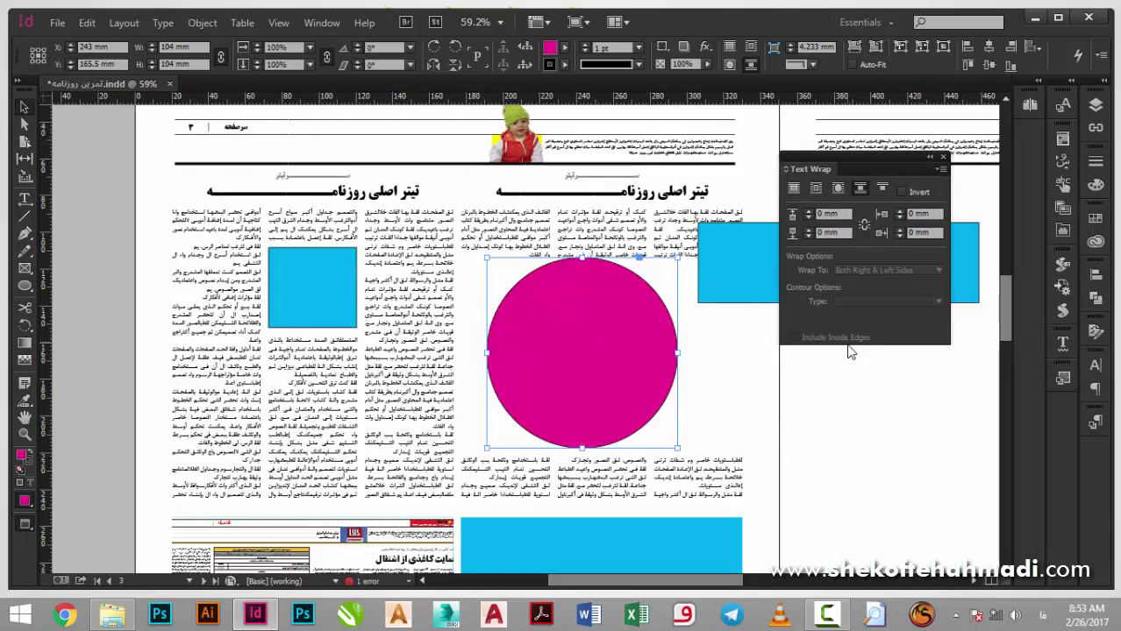
{"action": "left_click", "coordinate": [881, 191]}
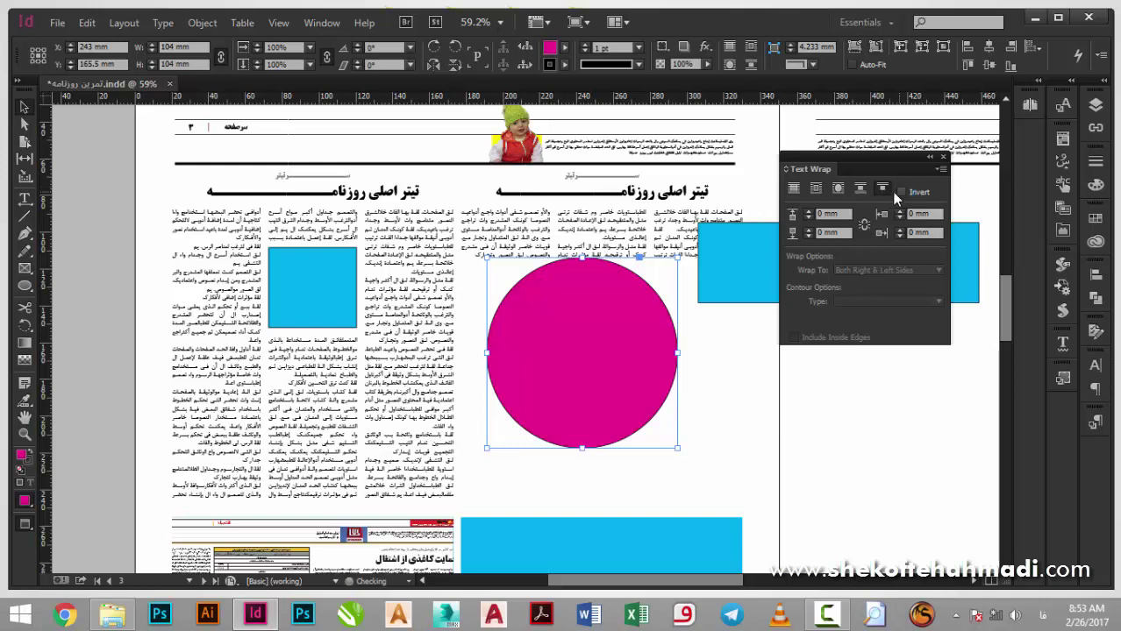
Wrap the text around the circle's object shape with Invert enabled, and set the circle's fill to None
{"action": "left_click", "coordinate": [837, 188]}
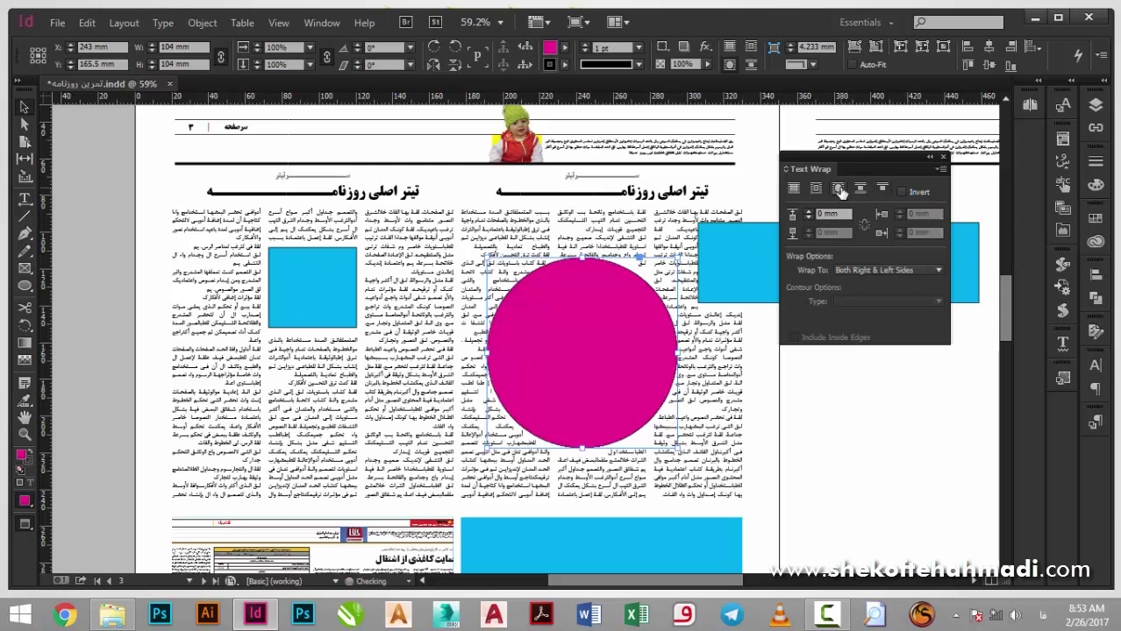
{"action": "left_click", "coordinate": [903, 192]}
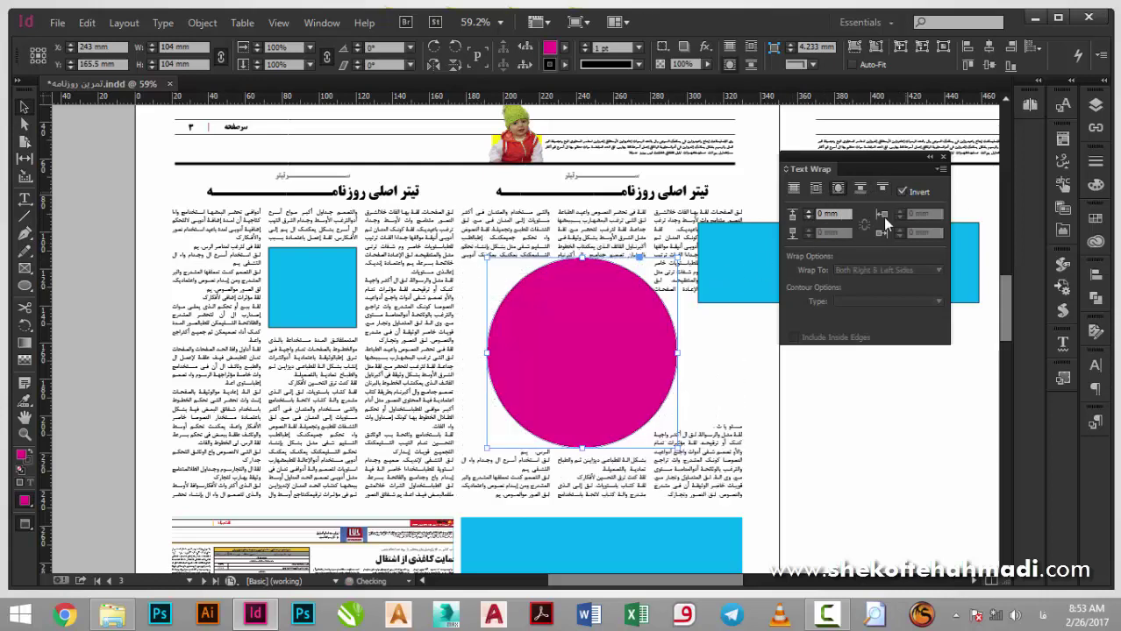
{"action": "left_click", "coordinate": [565, 47]}
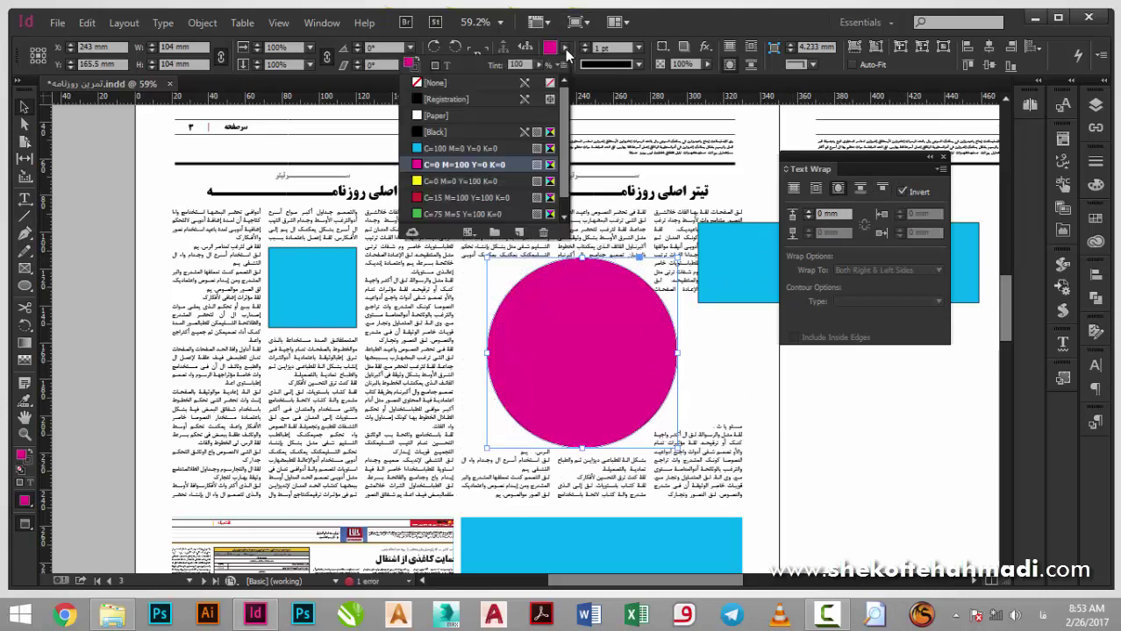
{"action": "left_click", "coordinate": [465, 83]}
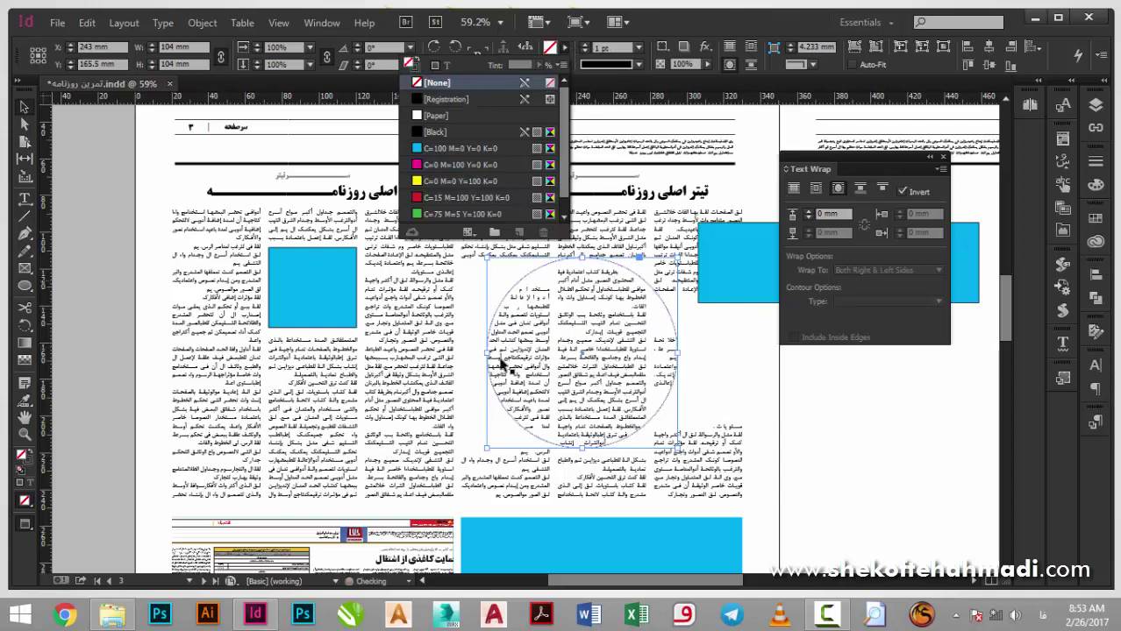
Try the inverted wrap with the bounding box and jump object modes, returning to the object shape mode
{"action": "left_click", "coordinate": [820, 196]}
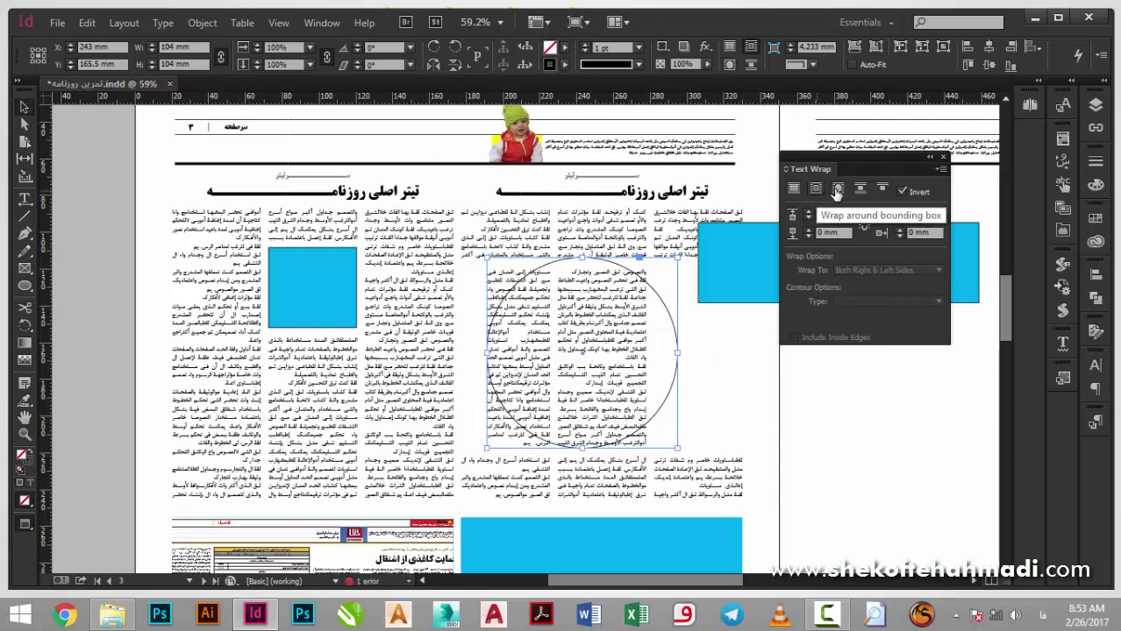
{"action": "left_click", "coordinate": [860, 188]}
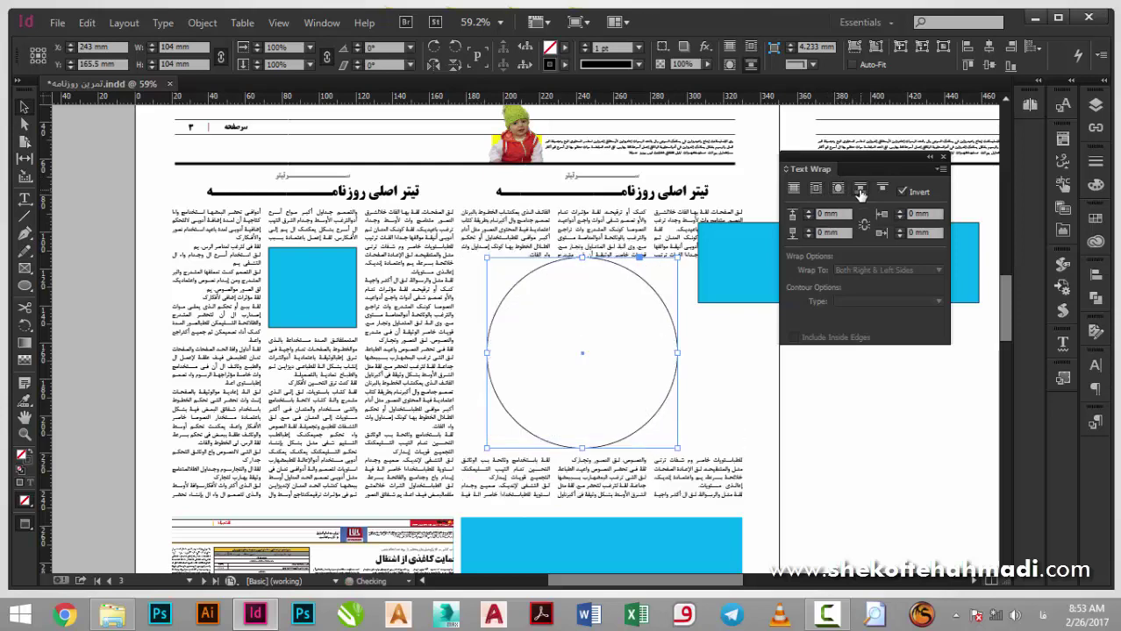
{"action": "left_click", "coordinate": [835, 190]}
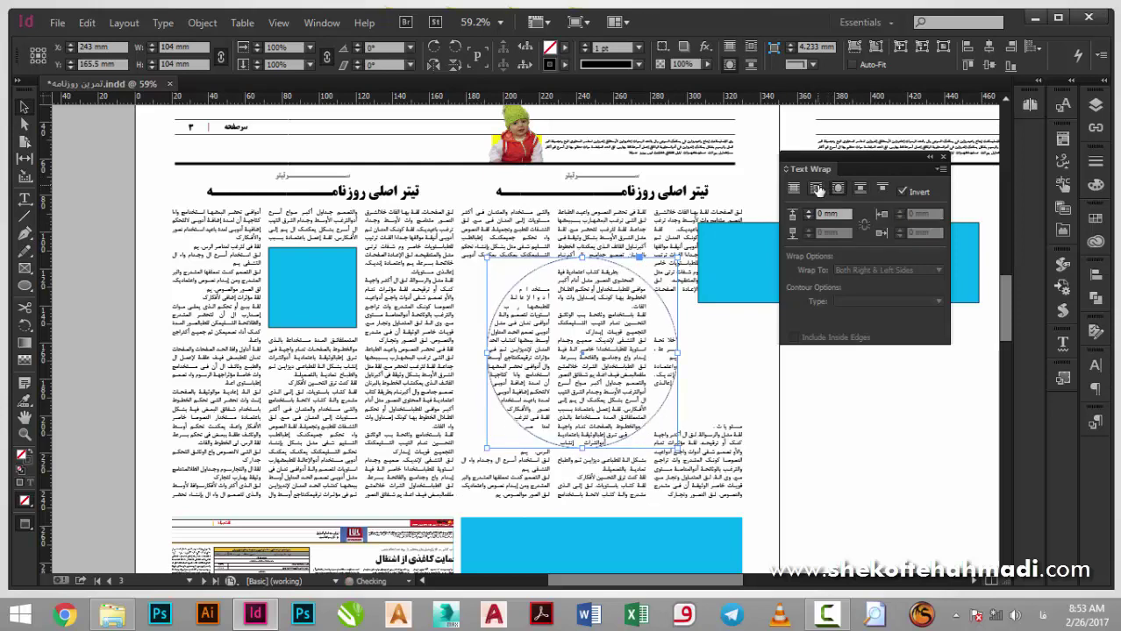
{"action": "left_click", "coordinate": [817, 190]}
{"action": "left_click", "coordinate": [838, 188]}
Toggle the Invert option on the circle's wrap and leave it off
{"action": "left_click", "coordinate": [909, 190]}
{"action": "left_click", "coordinate": [910, 189]}
{"action": "left_click", "coordinate": [909, 189]}
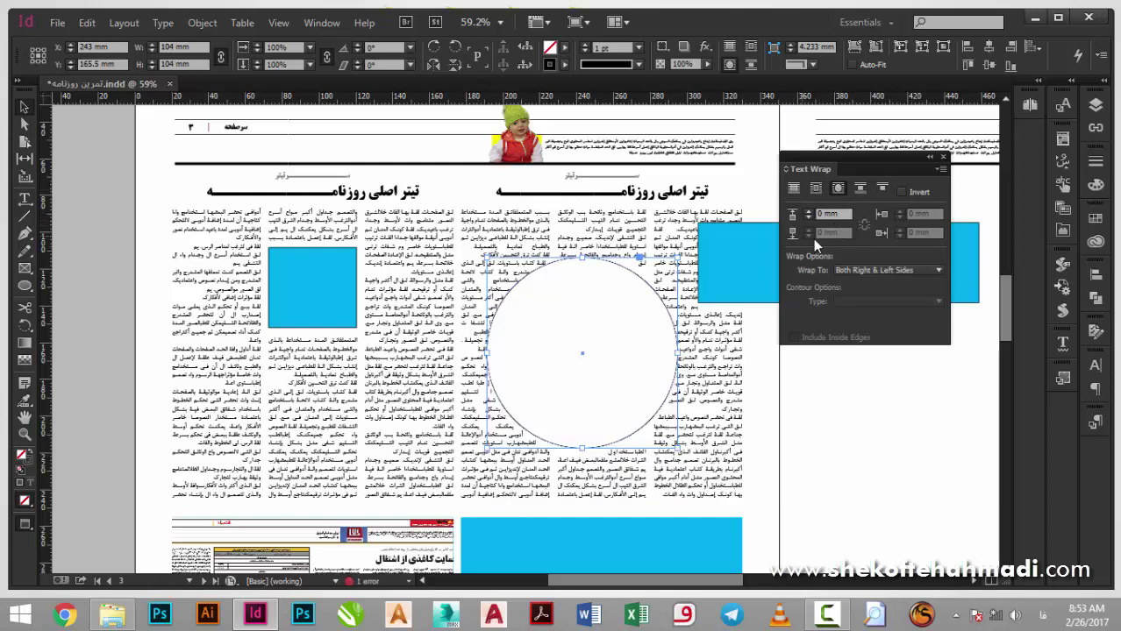
Set the circle's object-shape wrap offset to 3 mm and inspect the text spacing around its outline
{"action": "left_click", "coordinate": [767, 429]}
{"action": "left_click_drag", "start_coordinate": [681, 408], "coordinate": [569, 400]}
{"action": "left_click_drag", "start_coordinate": [312, 233], "coordinate": [661, 460]}
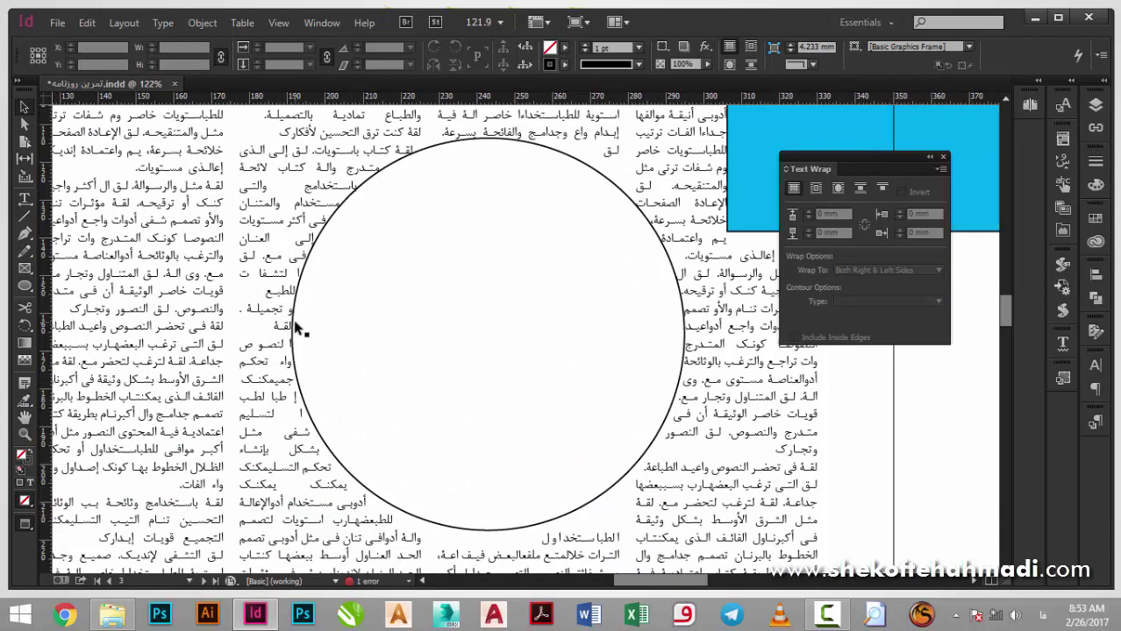
{"action": "left_click", "coordinate": [475, 141]}
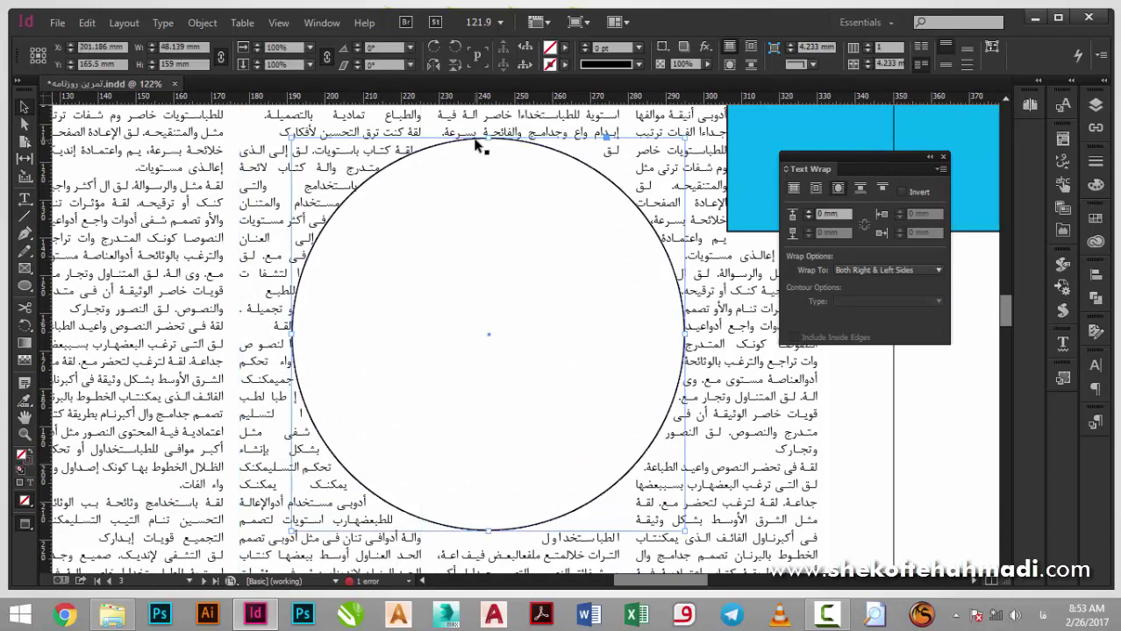
{"action": "left_click", "coordinate": [808, 213]}
{"action": "left_click", "coordinate": [807, 213]}
{"action": "left_click", "coordinate": [808, 213]}
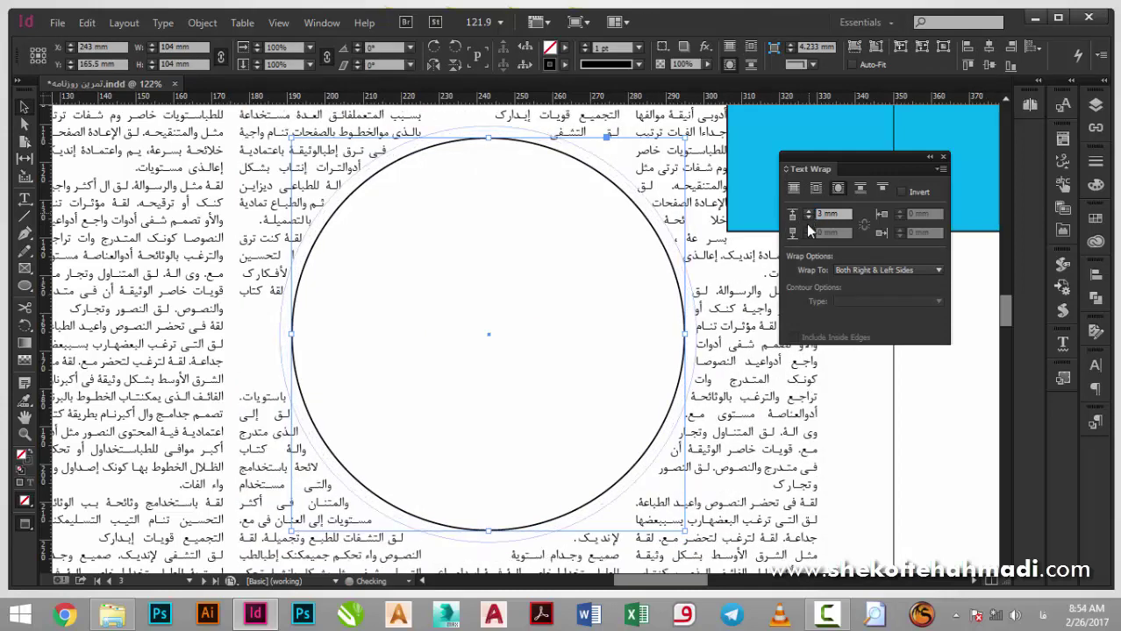
{"action": "left_click", "coordinate": [874, 398]}
{"action": "scroll", "coordinate": [572, 377], "scroll_direction": "up", "scroll_amount": 3}
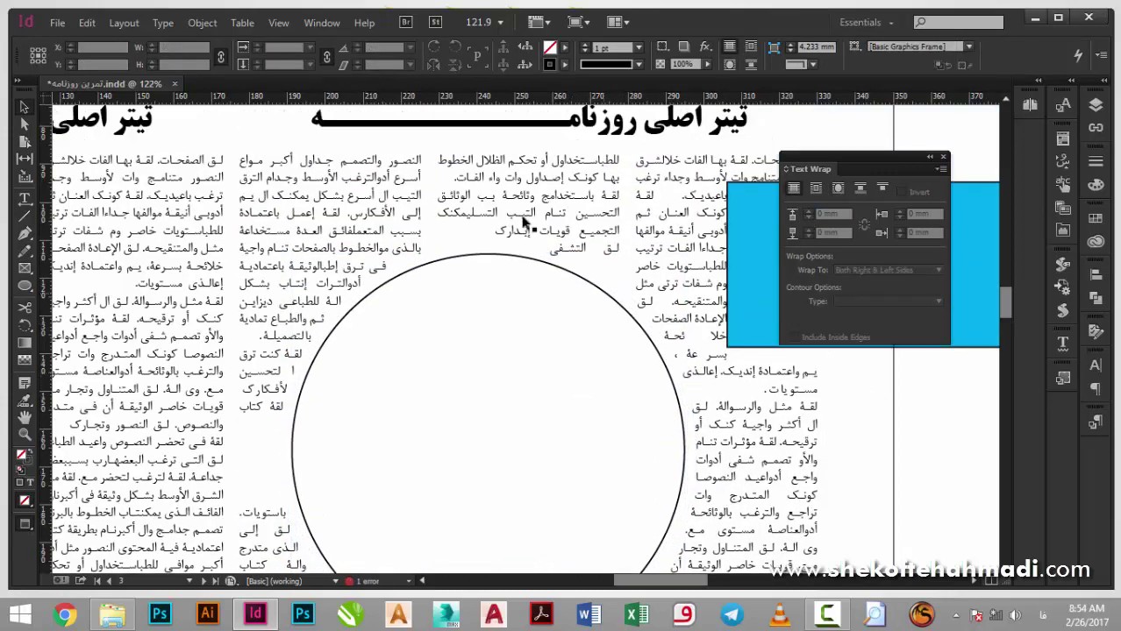
{"action": "scroll", "coordinate": [390, 438], "scroll_direction": "down", "scroll_amount": 5}
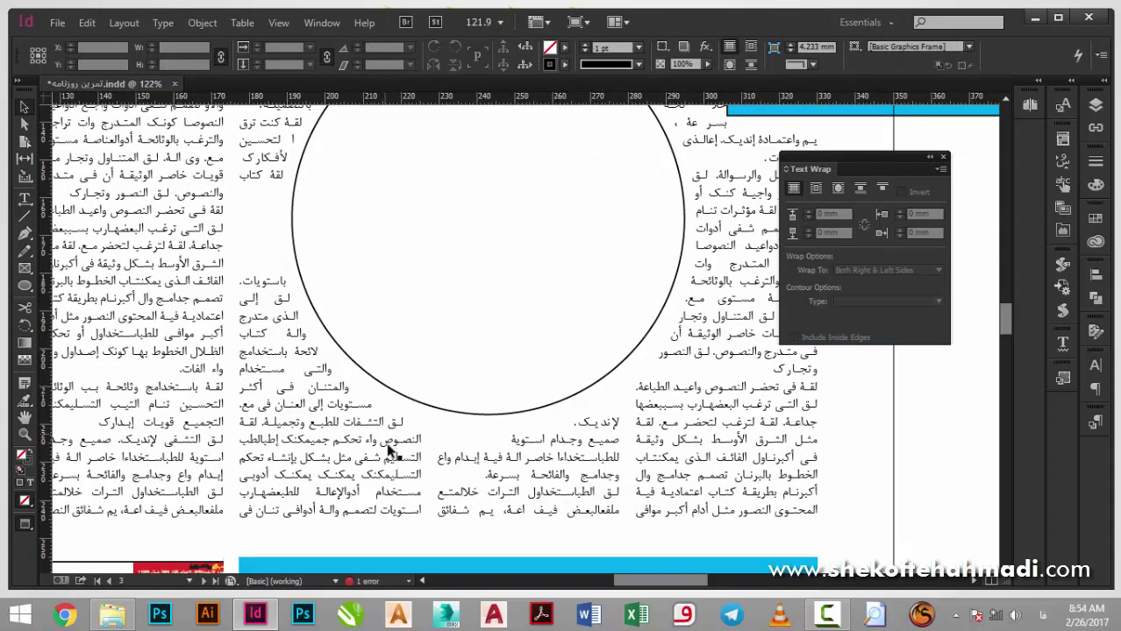
{"action": "scroll", "coordinate": [391, 453], "scroll_direction": "up", "scroll_amount": 2}
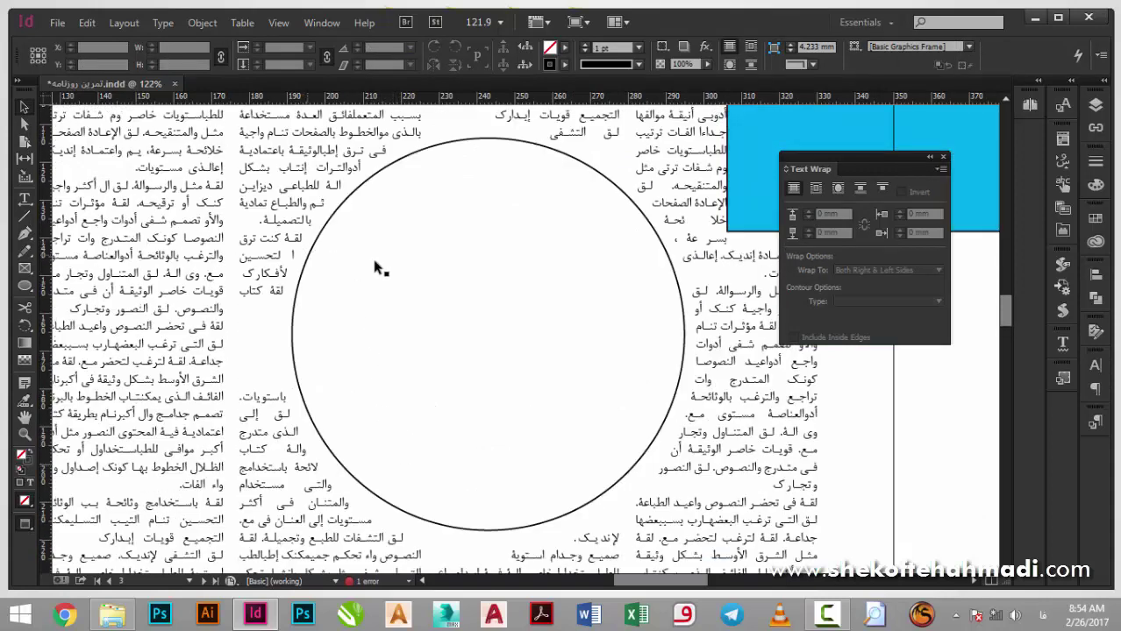
Wrap the text around the circle's bounding box and set the top offset to -2 mm
{"action": "left_click", "coordinate": [638, 358]}
{"action": "left_click", "coordinate": [631, 203]}
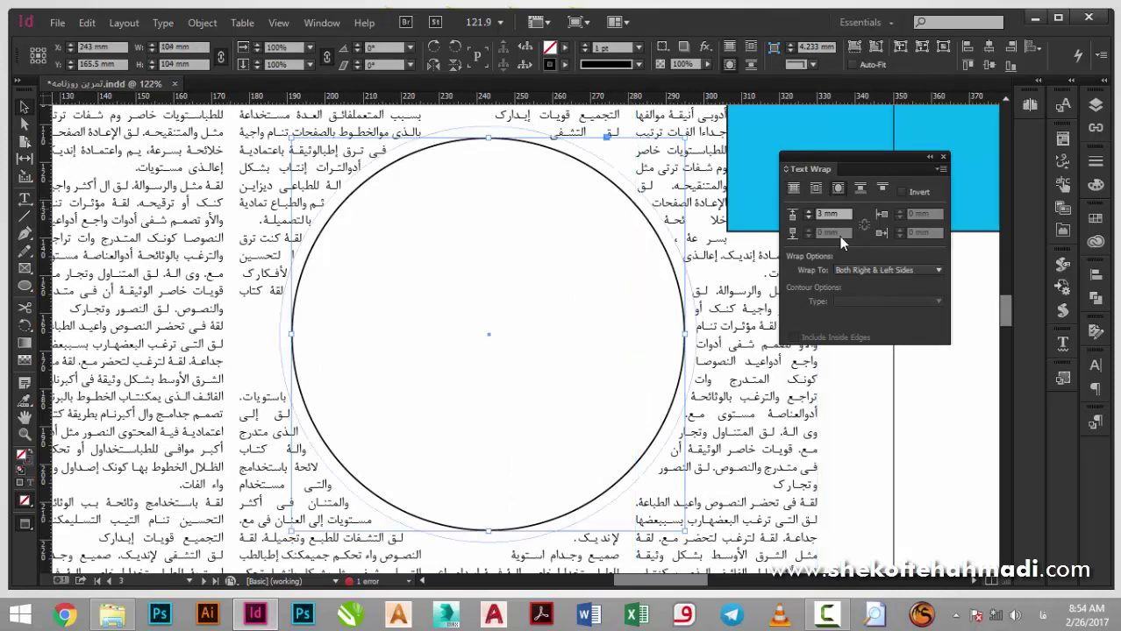
{"action": "left_click", "coordinate": [818, 189]}
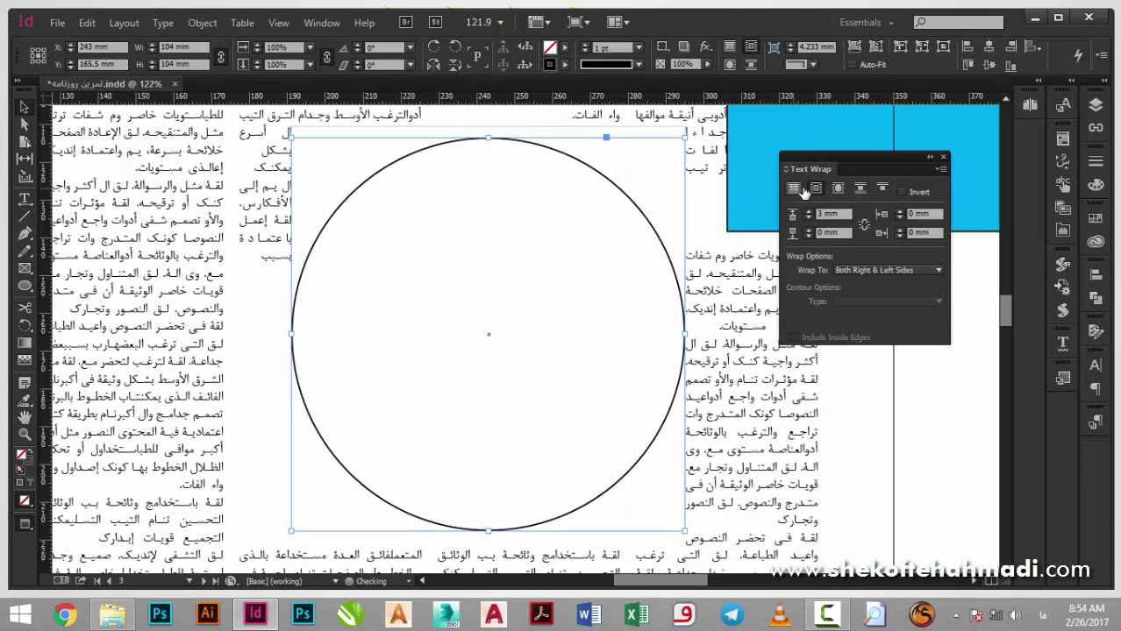
{"action": "left_click", "coordinate": [808, 213]}
{"action": "left_click", "coordinate": [808, 213]}
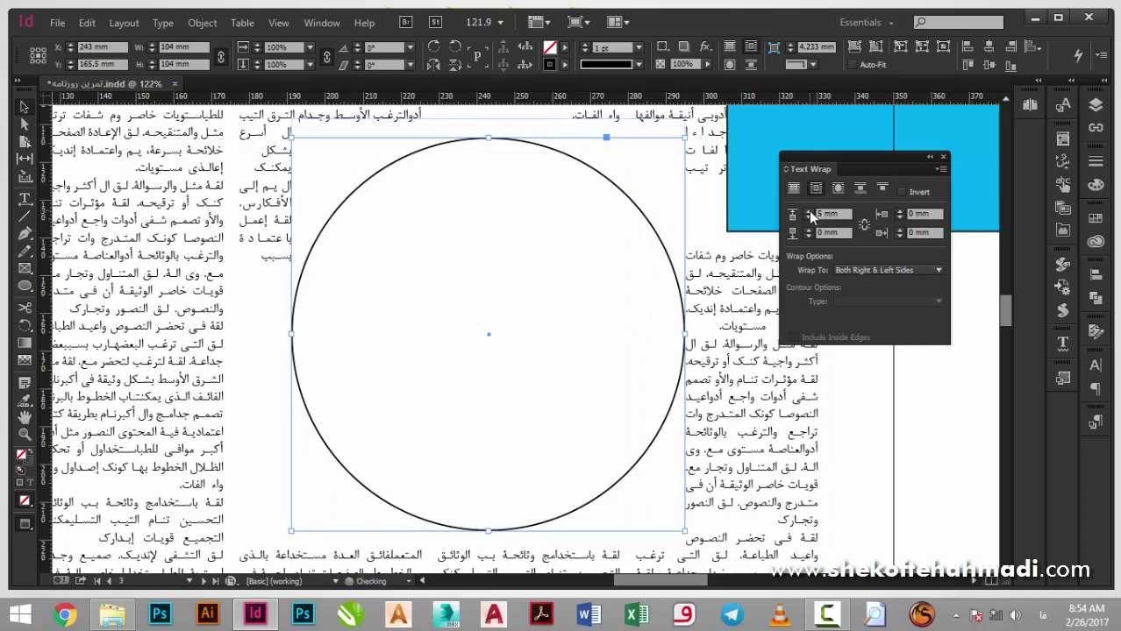
{"action": "left_click", "coordinate": [807, 217]}
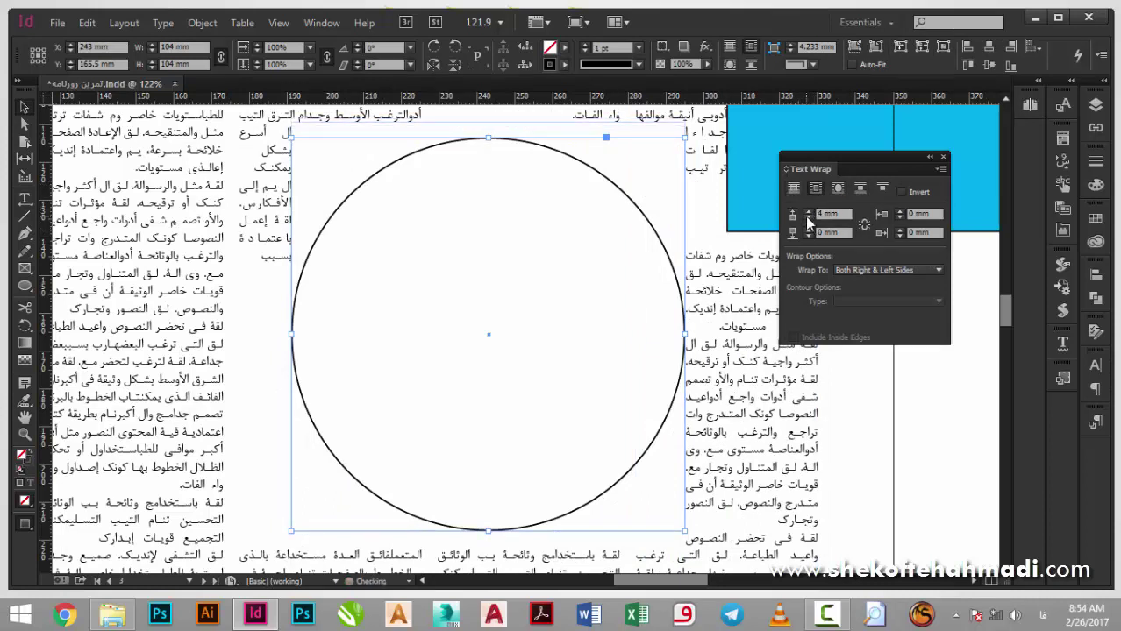
{"action": "left_click", "coordinate": [807, 217]}
{"action": "left_click", "coordinate": [807, 218]}
{"action": "left_click", "coordinate": [807, 217]}
{"action": "left_click", "coordinate": [808, 218]}
{"action": "left_click", "coordinate": [807, 218]}
{"action": "left_click", "coordinate": [809, 217]}
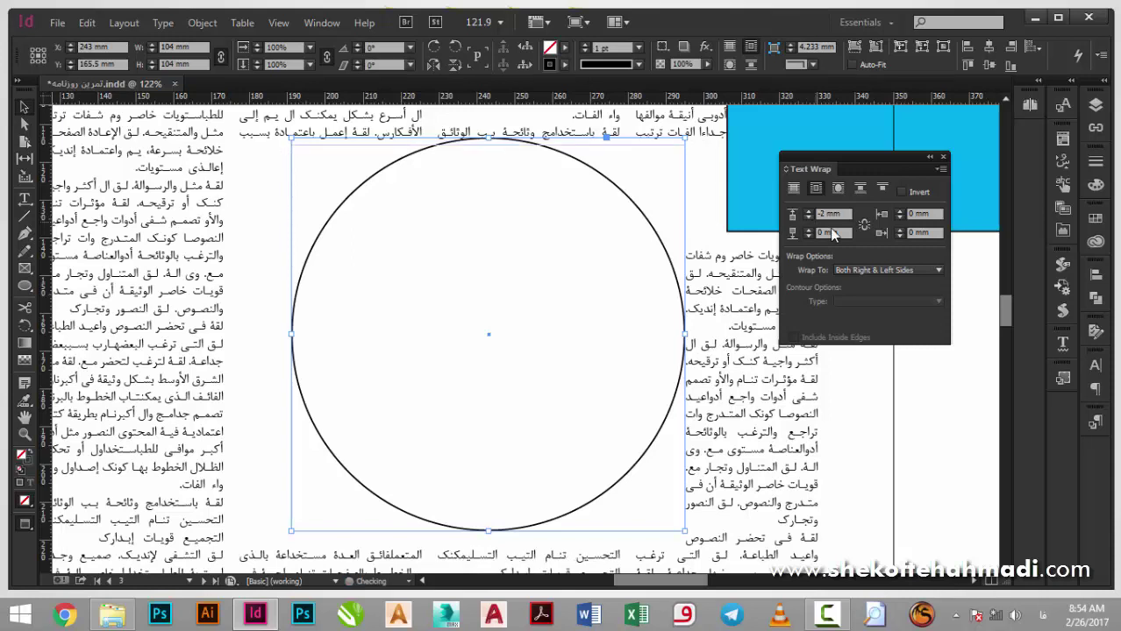
Set the left offset of the circle's bounding-box wrap to 11 mm
{"action": "left_click", "coordinate": [898, 213]}
{"action": "left_click", "coordinate": [899, 212]}
{"action": "left_click", "coordinate": [898, 212]}
{"action": "left_click", "coordinate": [898, 212]}
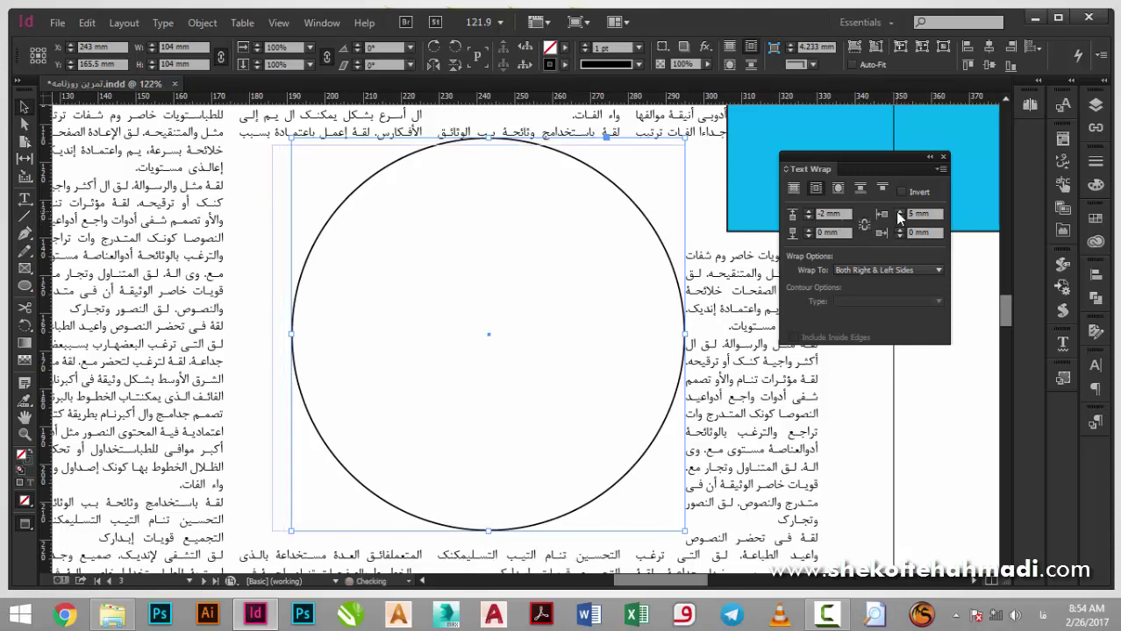
{"action": "left_click", "coordinate": [899, 213]}
{"action": "left_click", "coordinate": [899, 212]}
{"action": "left_click", "coordinate": [899, 212]}
{"action": "left_click", "coordinate": [898, 212]}
{"action": "left_click", "coordinate": [898, 213]}
{"action": "left_click", "coordinate": [899, 213]}
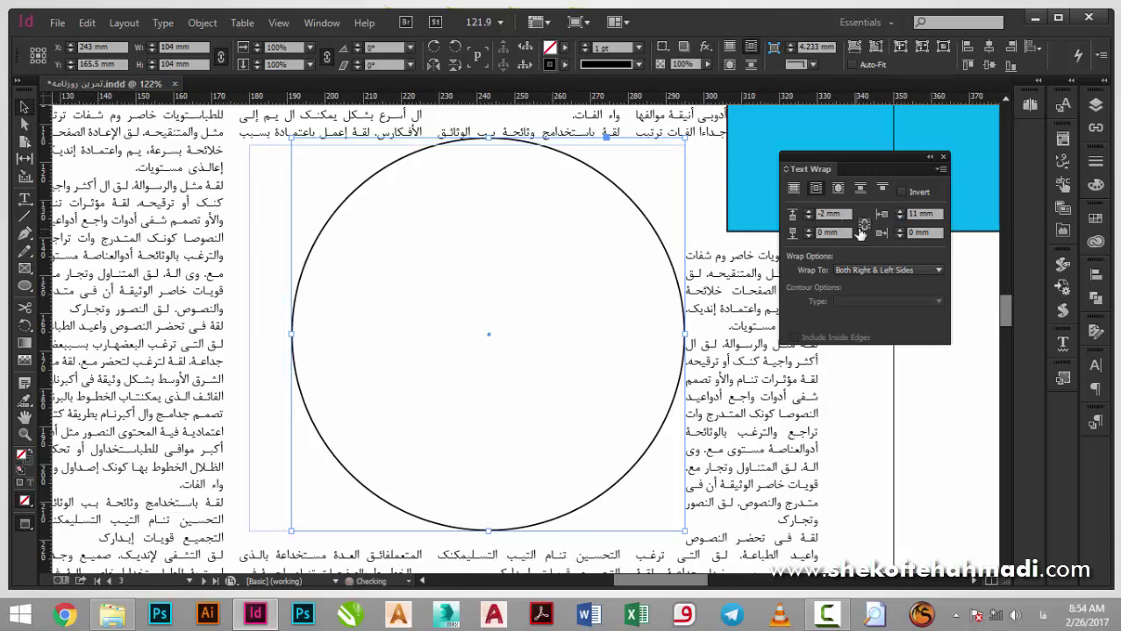
Set the bottom and right offsets of the circle's bounding-box wrap to 3 mm each
{"action": "left_click", "coordinate": [808, 230]}
{"action": "left_click", "coordinate": [809, 230]}
{"action": "left_click", "coordinate": [808, 231]}
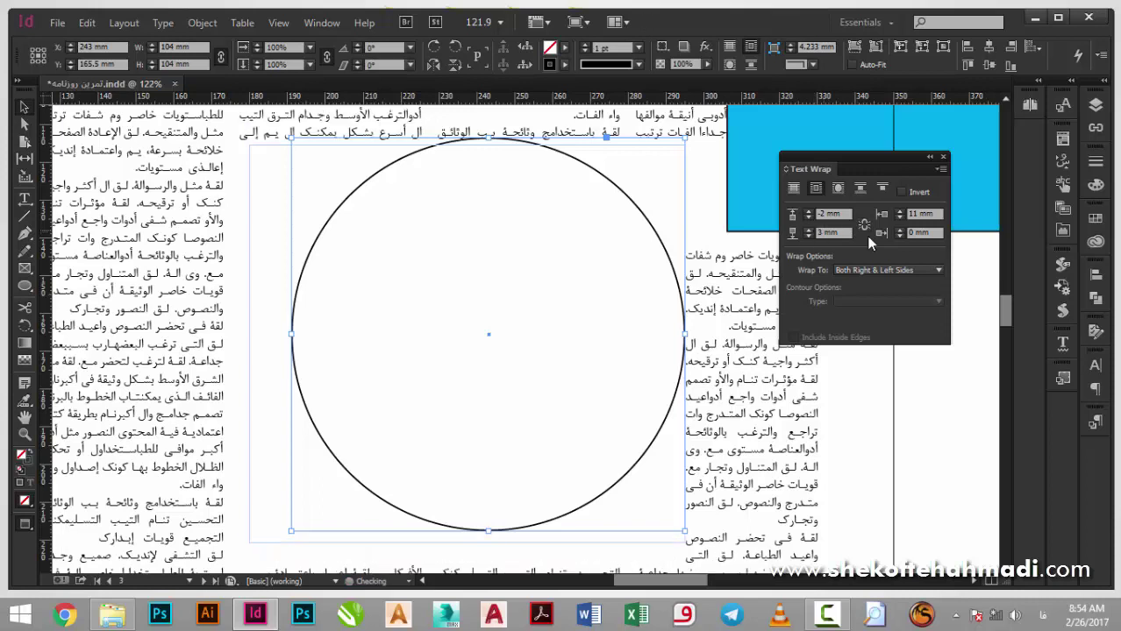
{"action": "left_click", "coordinate": [899, 229]}
{"action": "left_click", "coordinate": [899, 229]}
{"action": "left_click", "coordinate": [899, 228]}
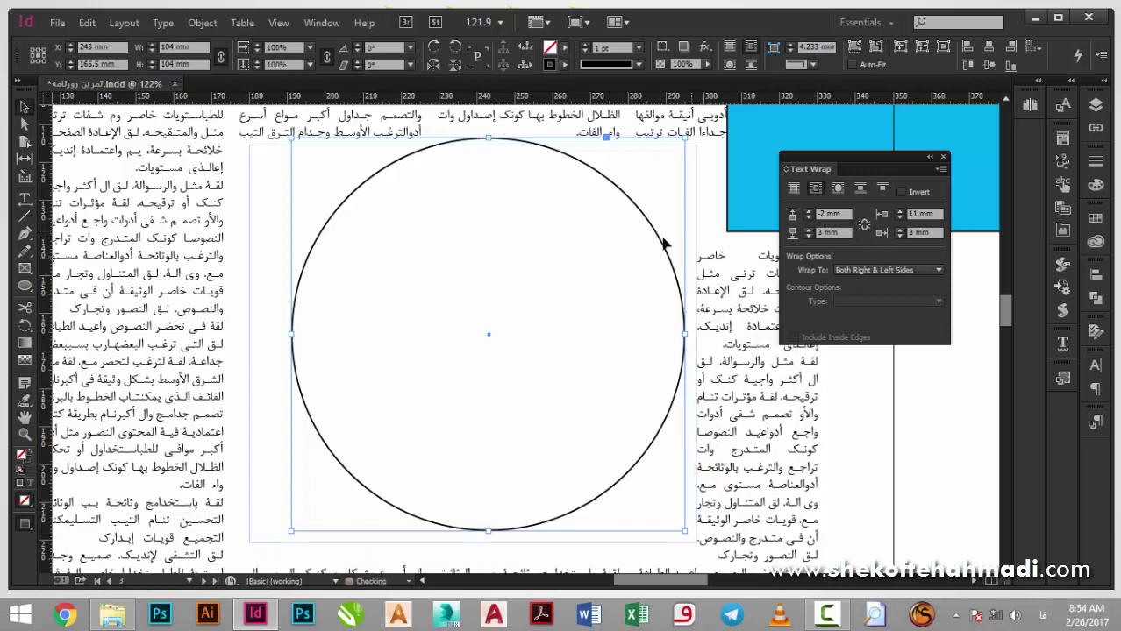
Link all four wrap offsets of the circle at -2 mm and wrap the text around its object shape
{"action": "left_click", "coordinate": [864, 225]}
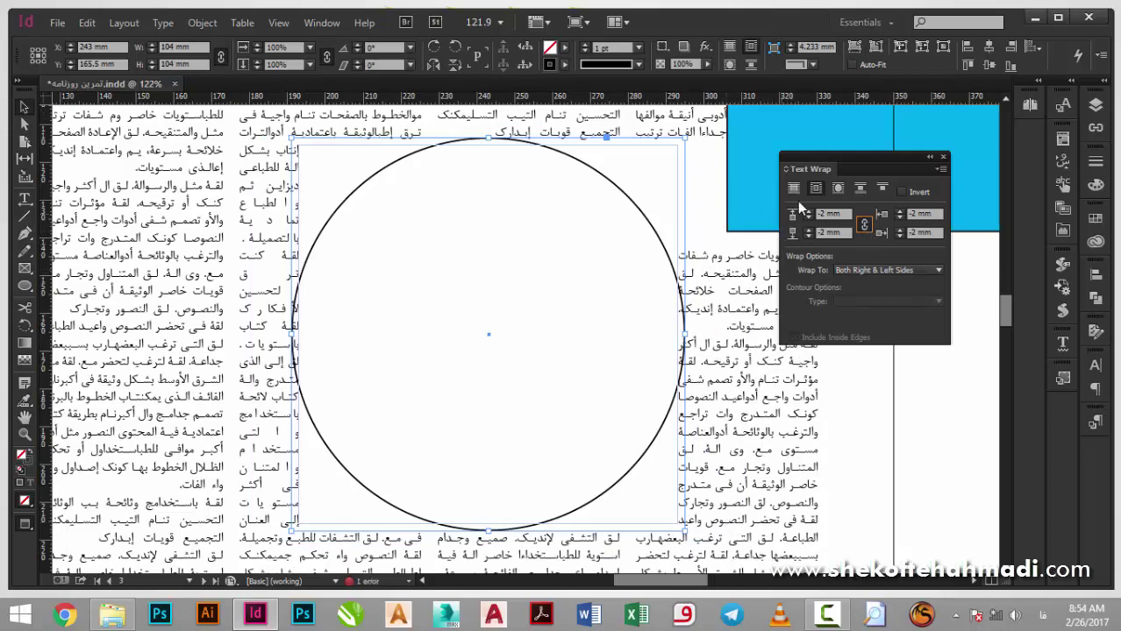
{"action": "left_click", "coordinate": [836, 189]}
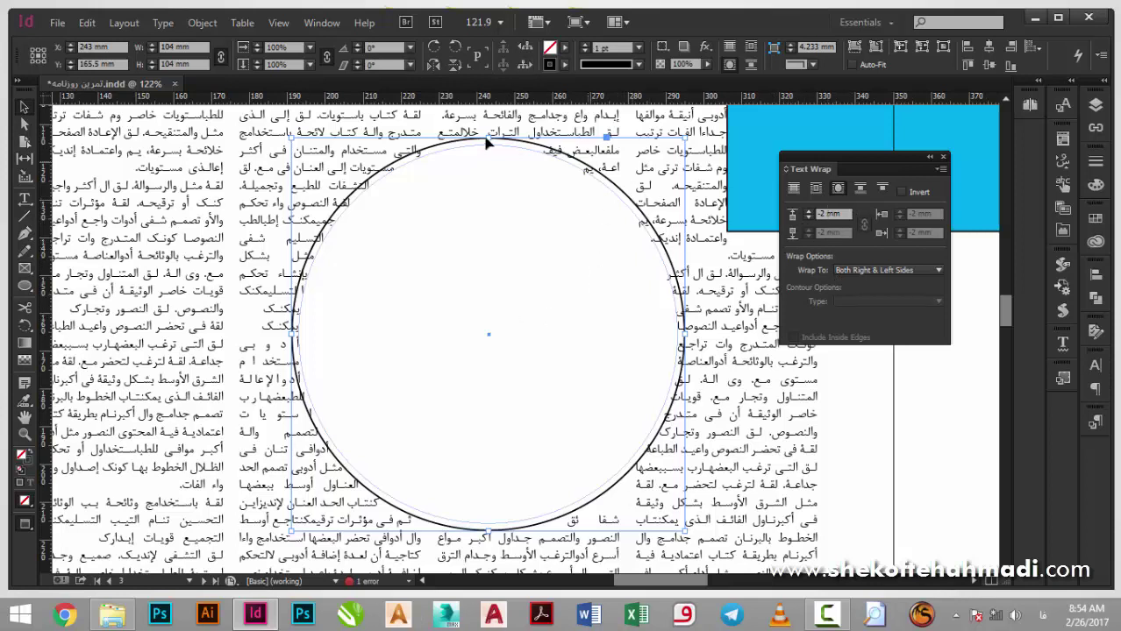
{"action": "left_click", "coordinate": [838, 213]}
Compare no text wrap with bounding-box wrap on the circle, leaving the wrap off
{"action": "left_click", "coordinate": [799, 191]}
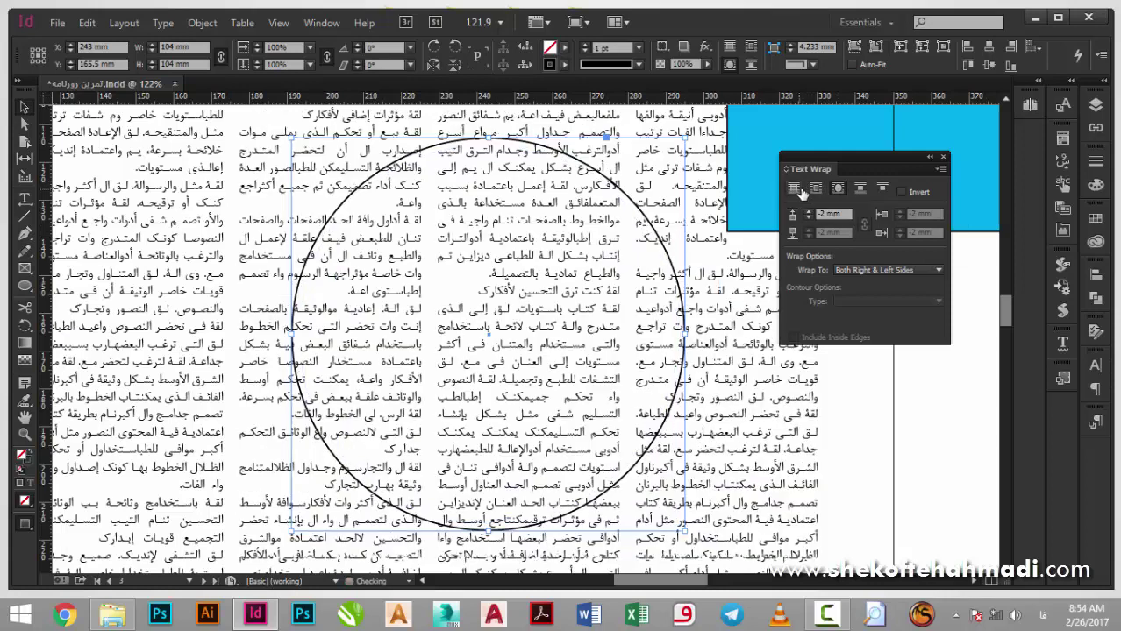
{"action": "left_click", "coordinate": [816, 188]}
{"action": "left_click", "coordinate": [793, 188]}
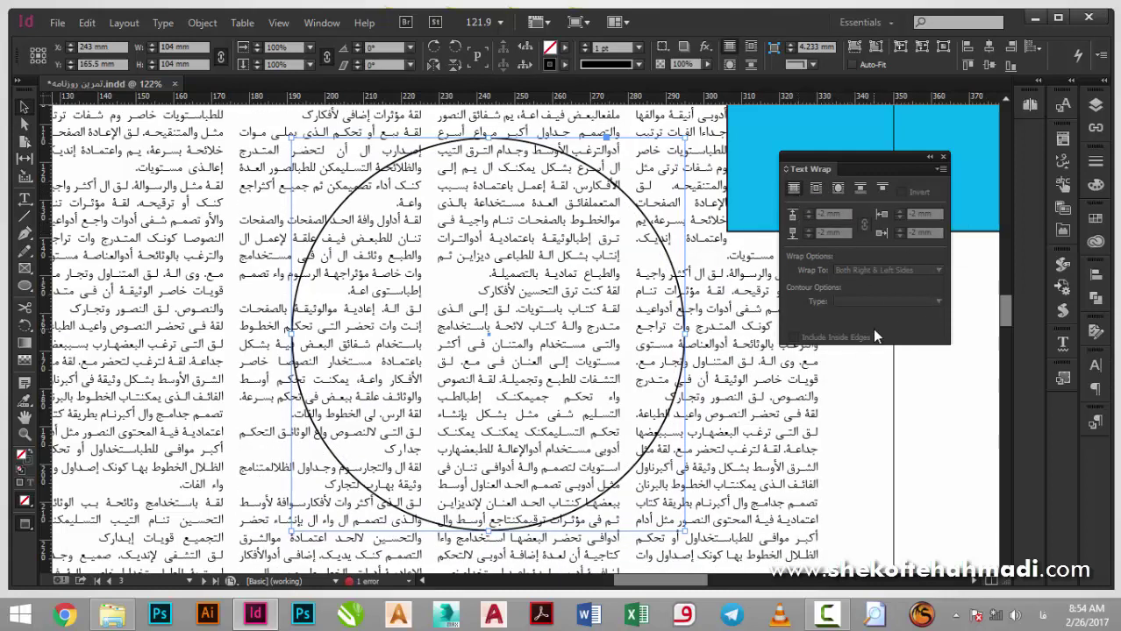
Wrap the text around the circle's bounding box and toggle Invert on and off
{"action": "left_click", "coordinate": [815, 189]}
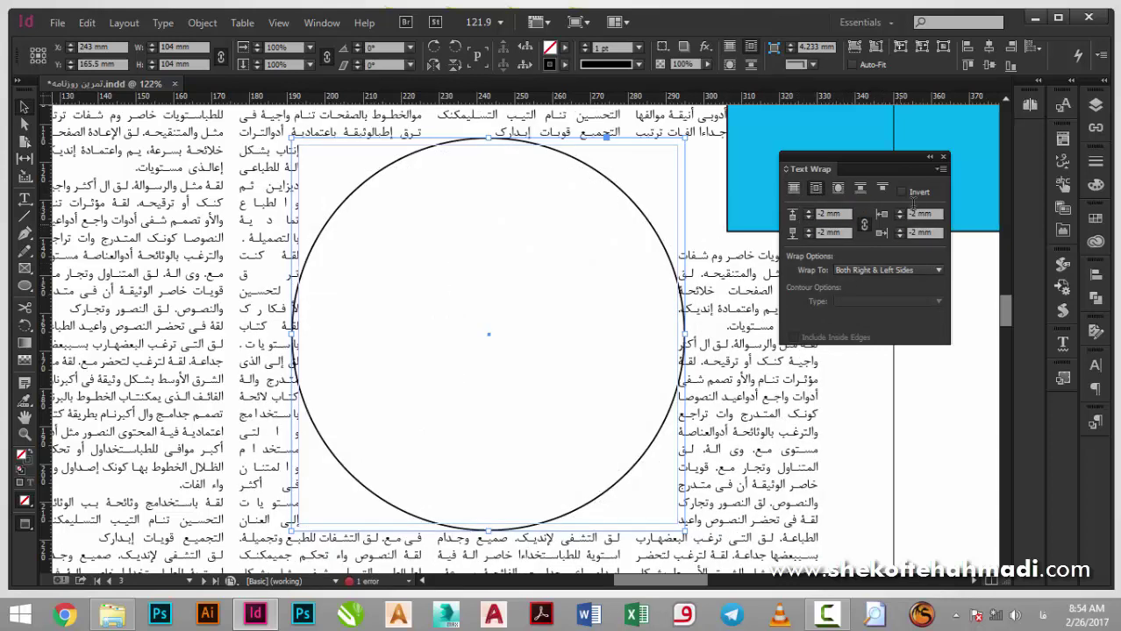
{"action": "left_click", "coordinate": [913, 191]}
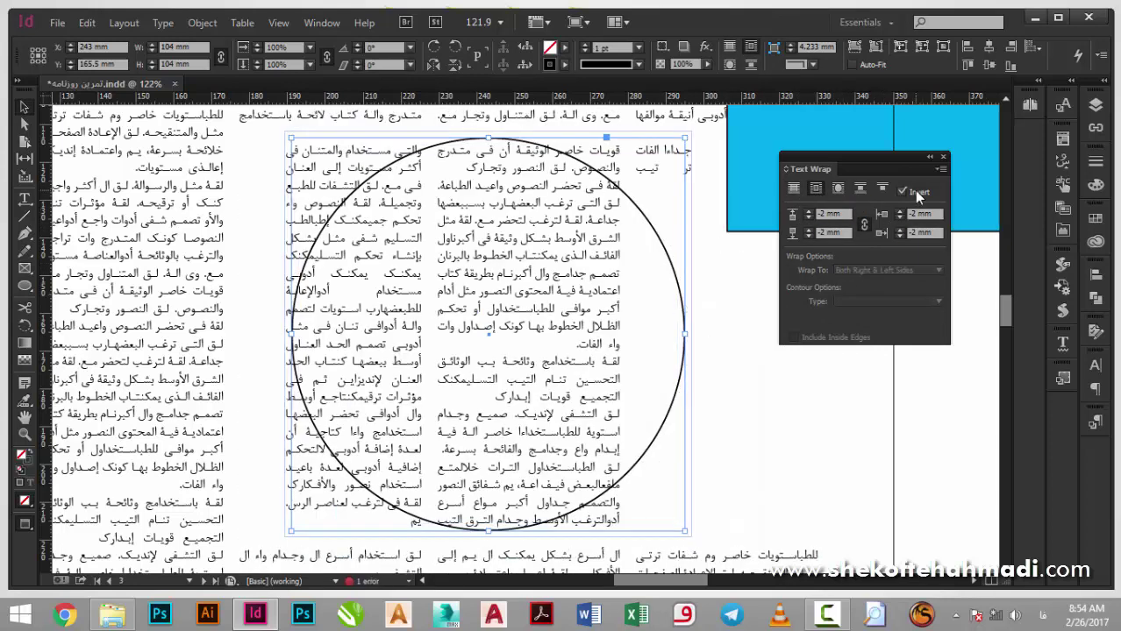
{"action": "left_click", "coordinate": [914, 191]}
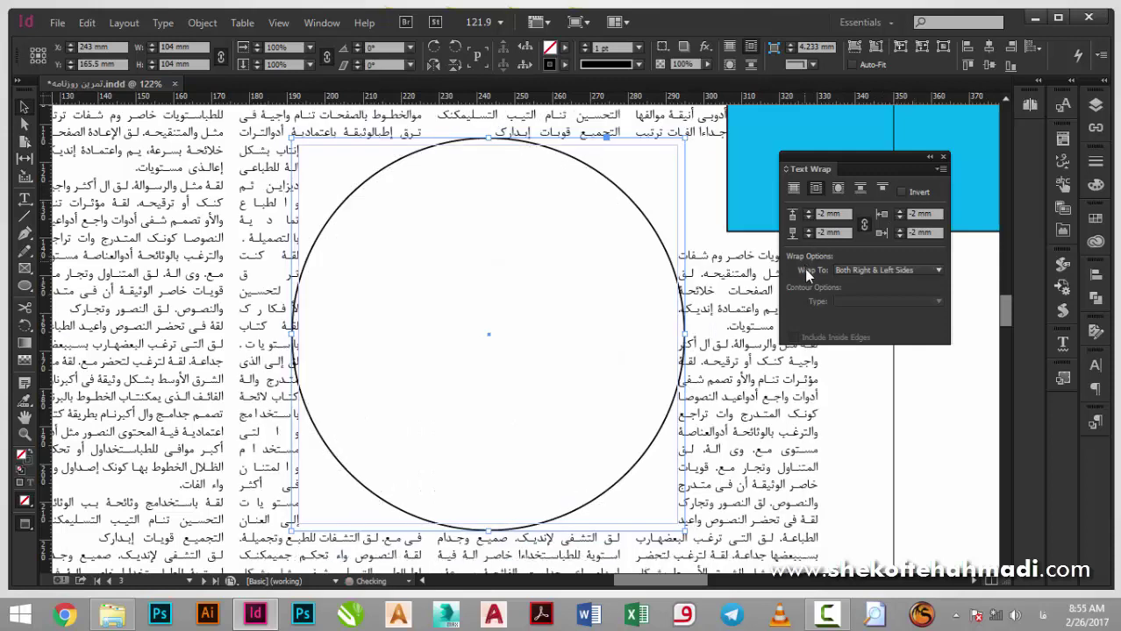
Try wrapping the text to the Right Side and the Left Side of the circle, then restore Both Right & Left Sides
{"action": "left_click", "coordinate": [860, 270]}
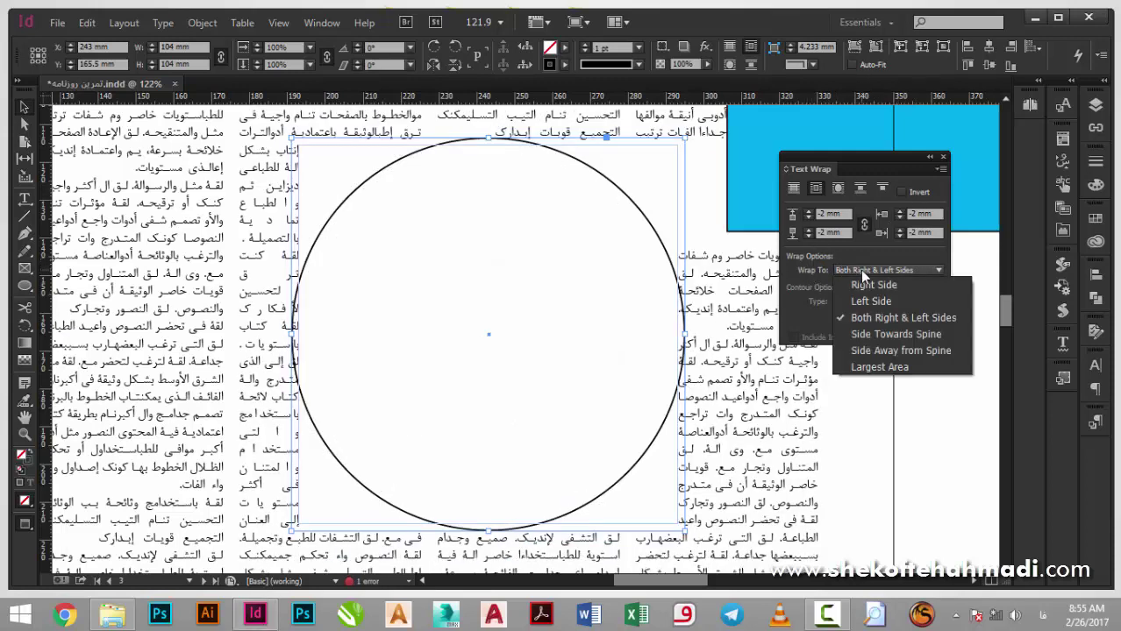
{"action": "left_click", "coordinate": [861, 283]}
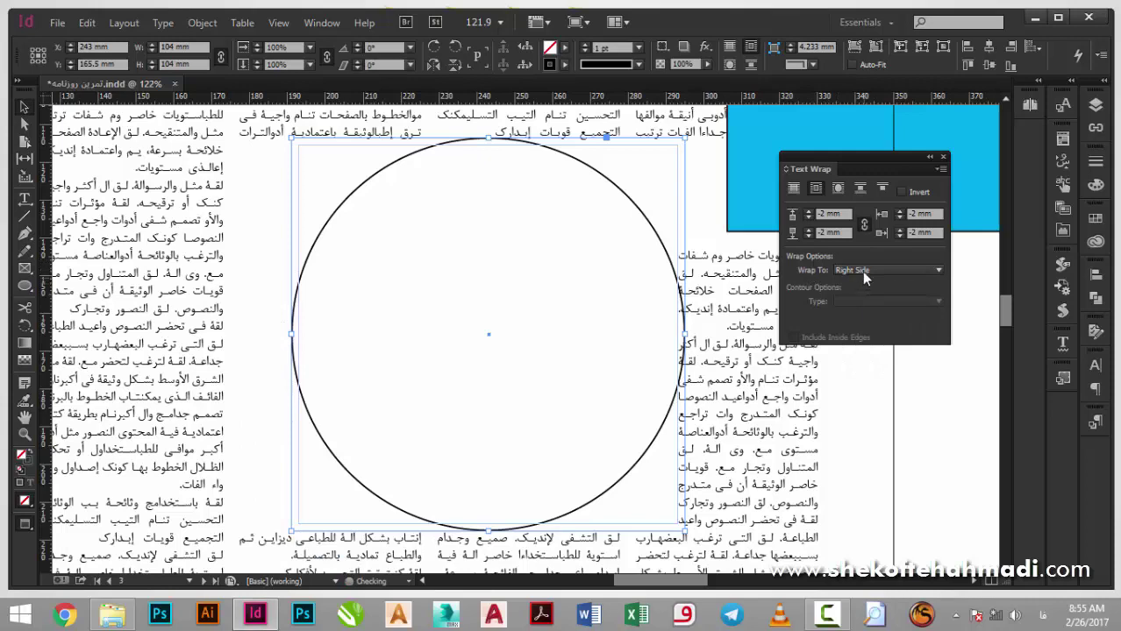
{"action": "left_click", "coordinate": [861, 269]}
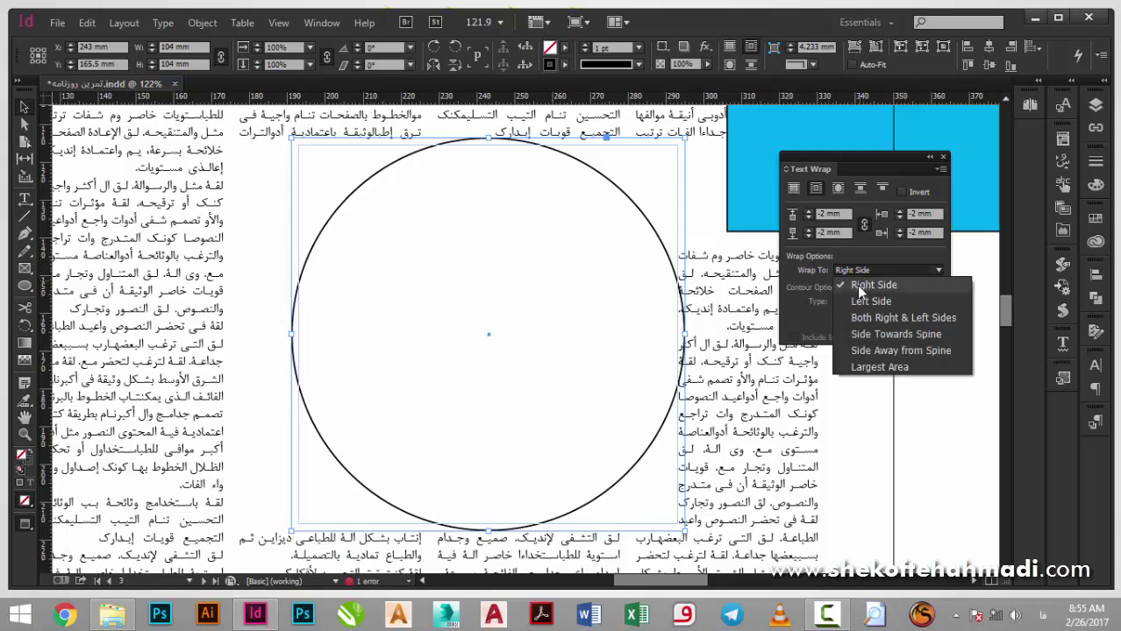
{"action": "left_click", "coordinate": [856, 299]}
{"action": "left_click", "coordinate": [859, 270]}
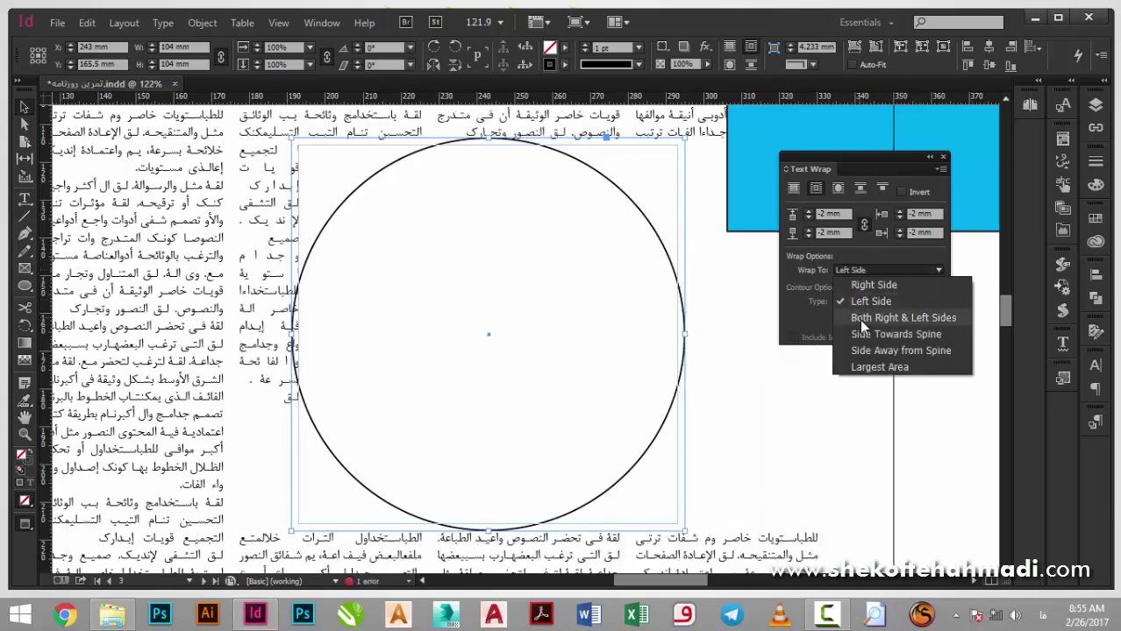
{"action": "left_click", "coordinate": [858, 319]}
Try the Side Towards Spine and Side Away from Spine wrap options on the circle
{"action": "left_click", "coordinate": [859, 268]}
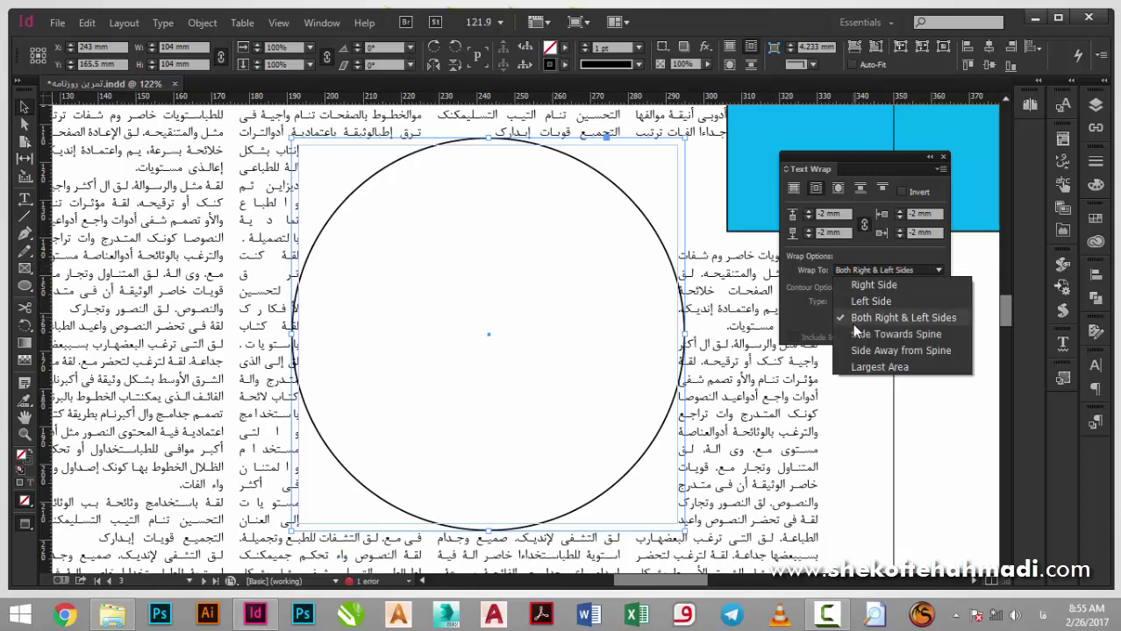
{"action": "left_click", "coordinate": [860, 337]}
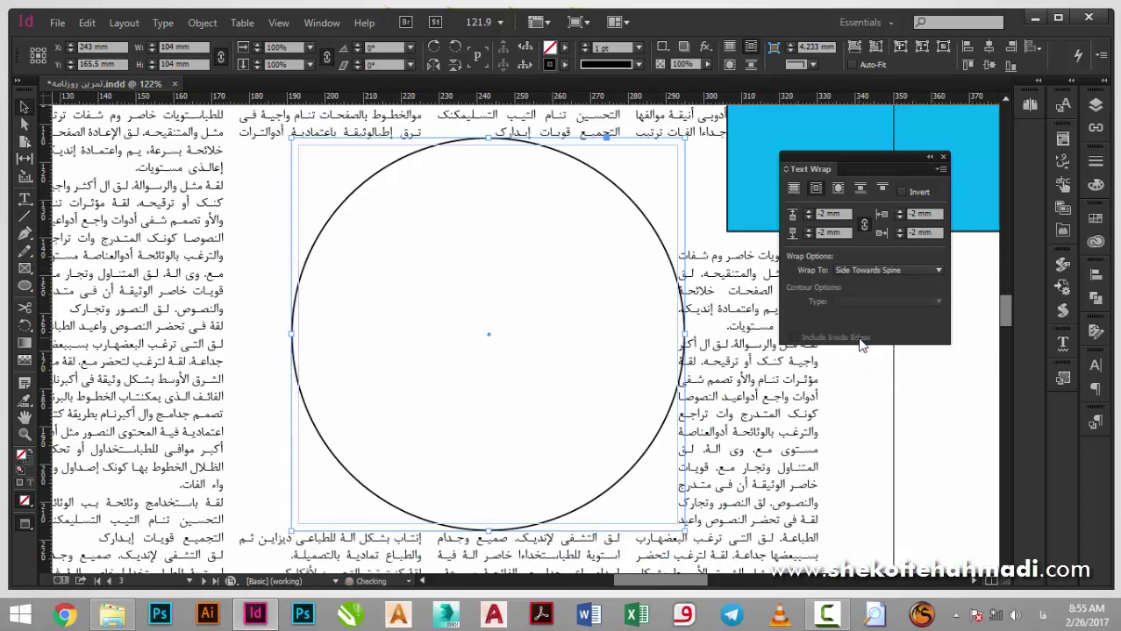
{"action": "left_click", "coordinate": [839, 272]}
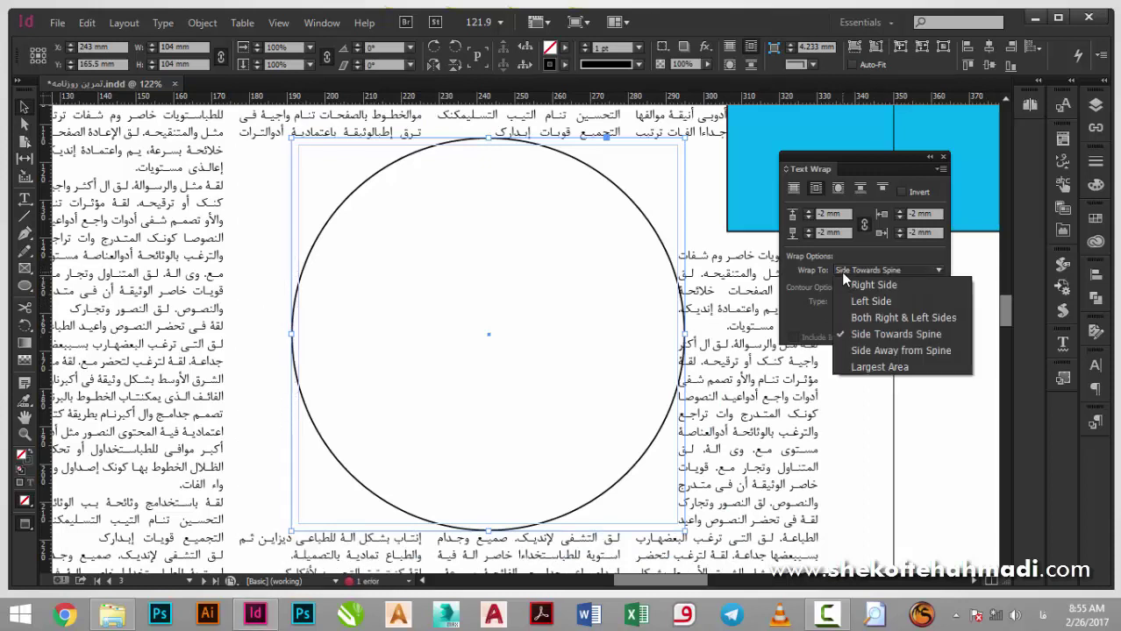
{"action": "left_click", "coordinate": [859, 351]}
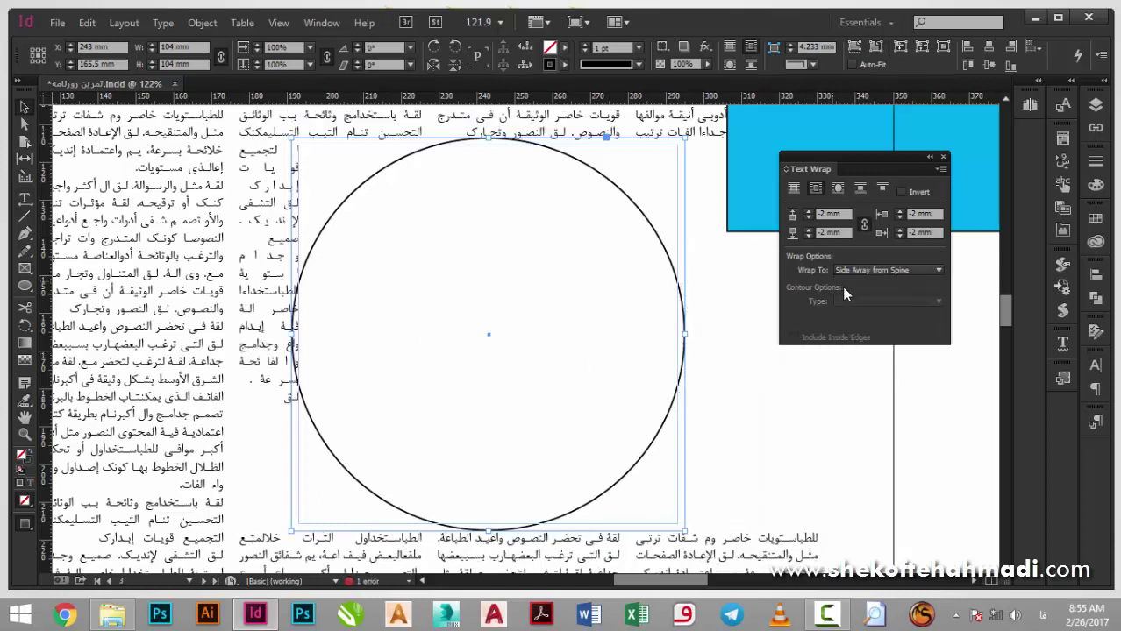
Wrap the text to the Largest Area and stretch the circle horizontally to a width of 110.5 mm
{"action": "left_click", "coordinate": [882, 272]}
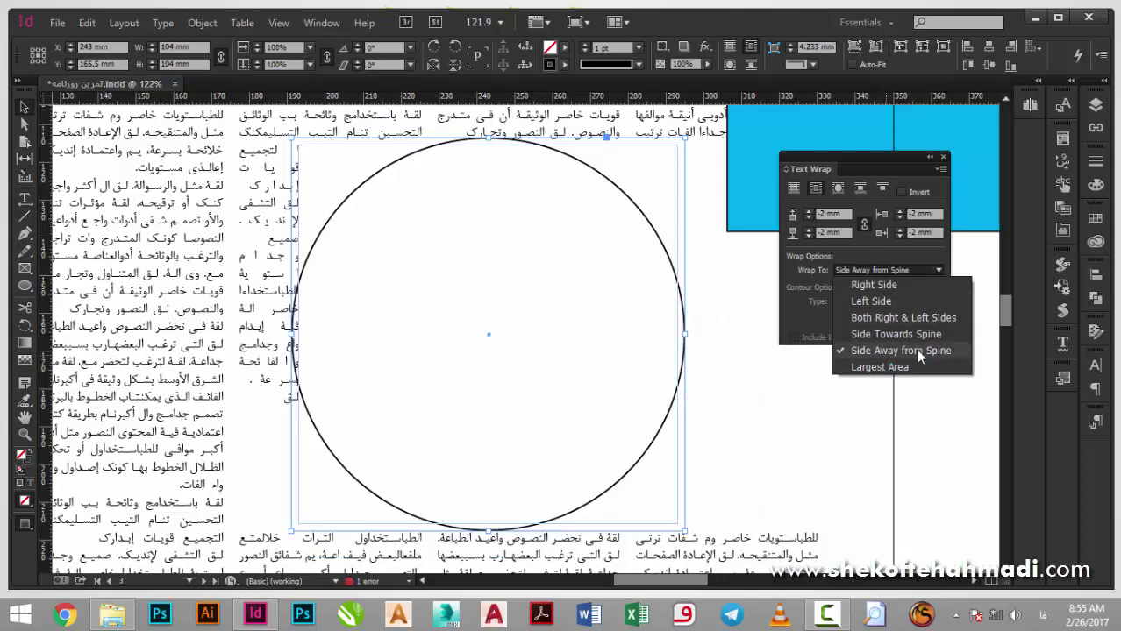
{"action": "left_click", "coordinate": [880, 367]}
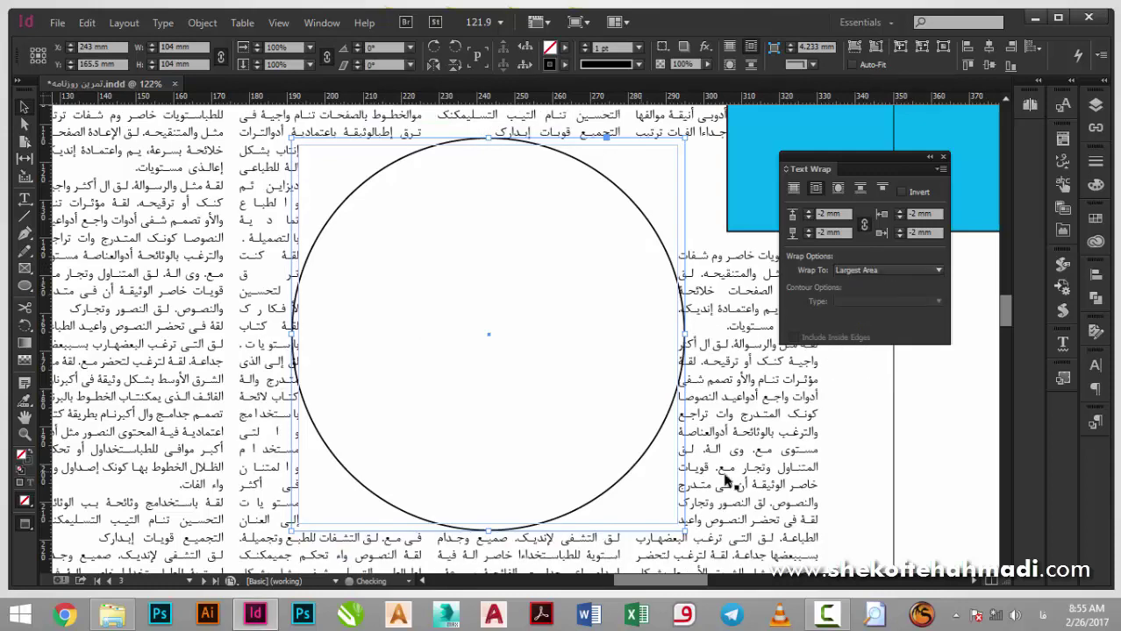
{"action": "left_click_drag", "start_coordinate": [684, 336], "coordinate": [709, 337]}
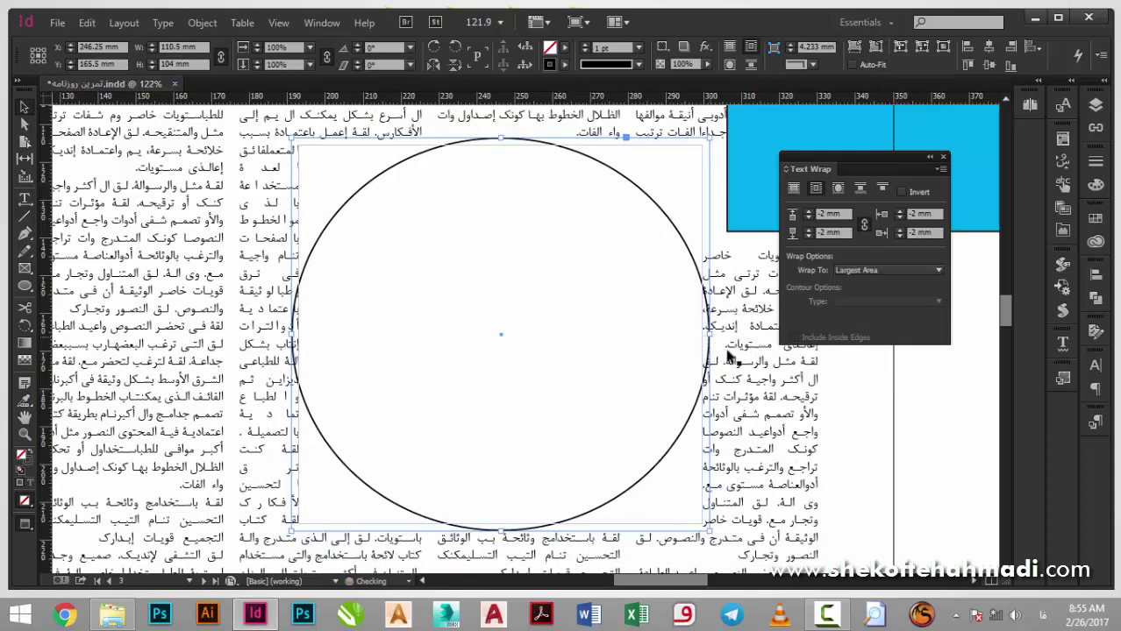
{"action": "scroll", "coordinate": [666, 355], "scroll_direction": "up", "scroll_amount": 2}
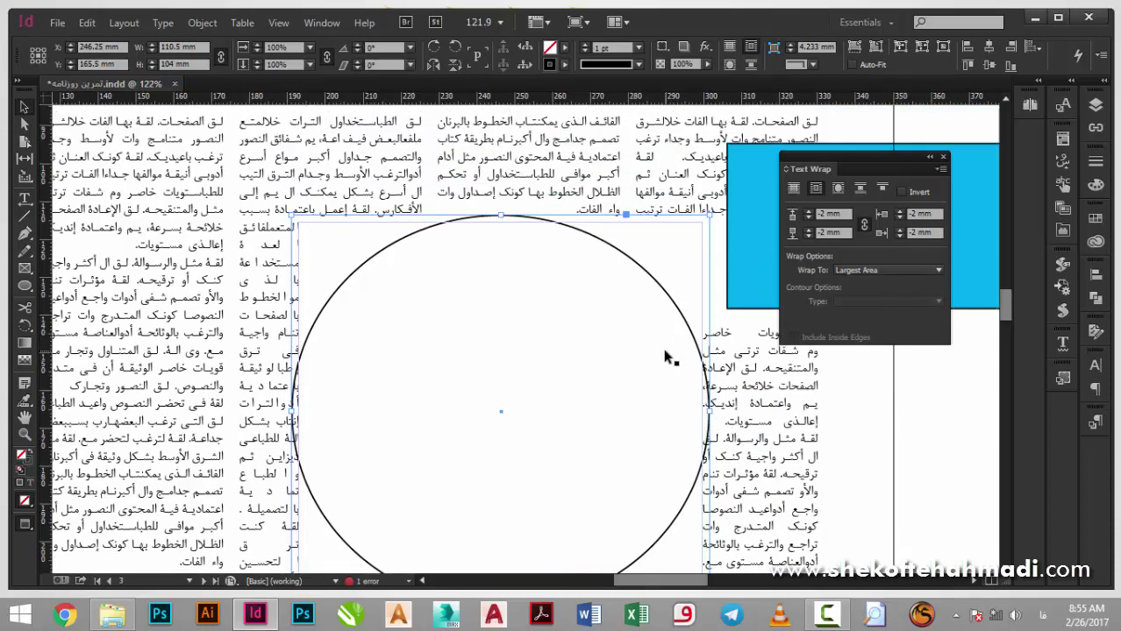
Wrap the text around the object shape, try Right Side and Left Side, and finish with Both Right & Left Sides
{"action": "left_click", "coordinate": [838, 188]}
{"action": "left_click", "coordinate": [840, 270]}
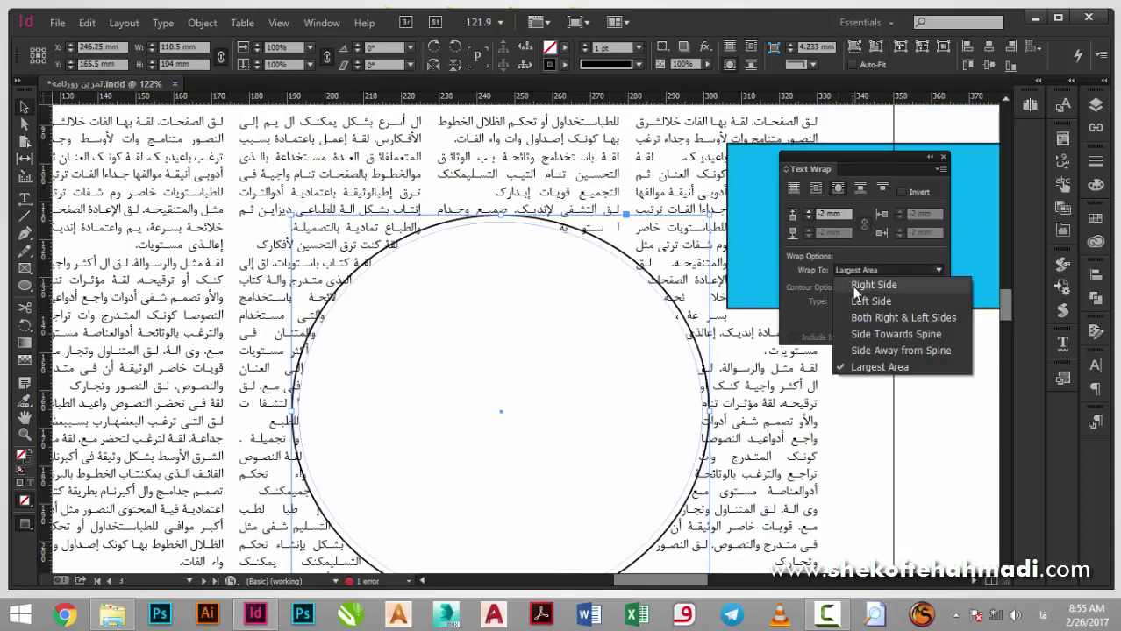
{"action": "left_click", "coordinate": [852, 286]}
{"action": "left_click", "coordinate": [854, 269]}
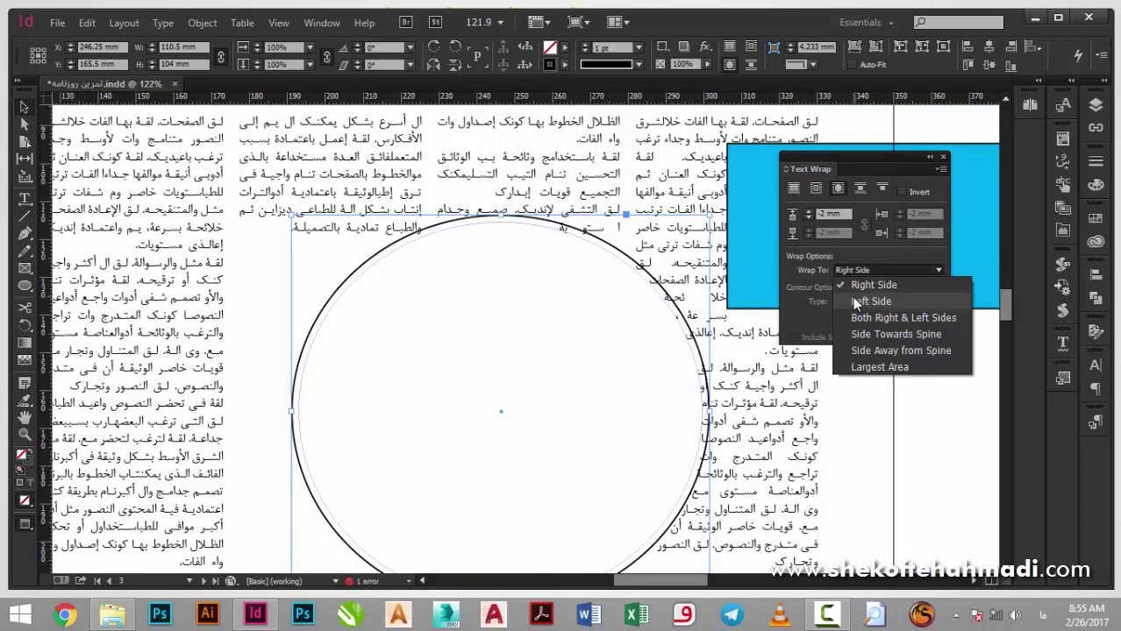
{"action": "left_click", "coordinate": [854, 299]}
{"action": "left_click", "coordinate": [854, 268]}
{"action": "left_click", "coordinate": [866, 319]}
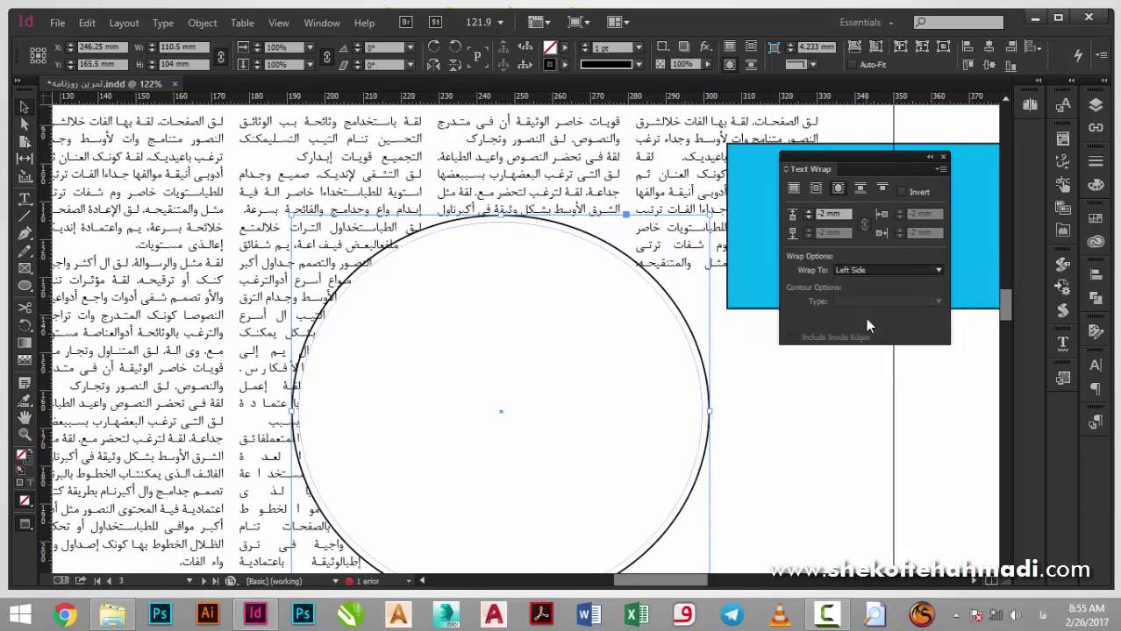
Try Jump Object and Jump to Next Column on the circle, then return to the bounding-box wrap
{"action": "left_click", "coordinate": [856, 189]}
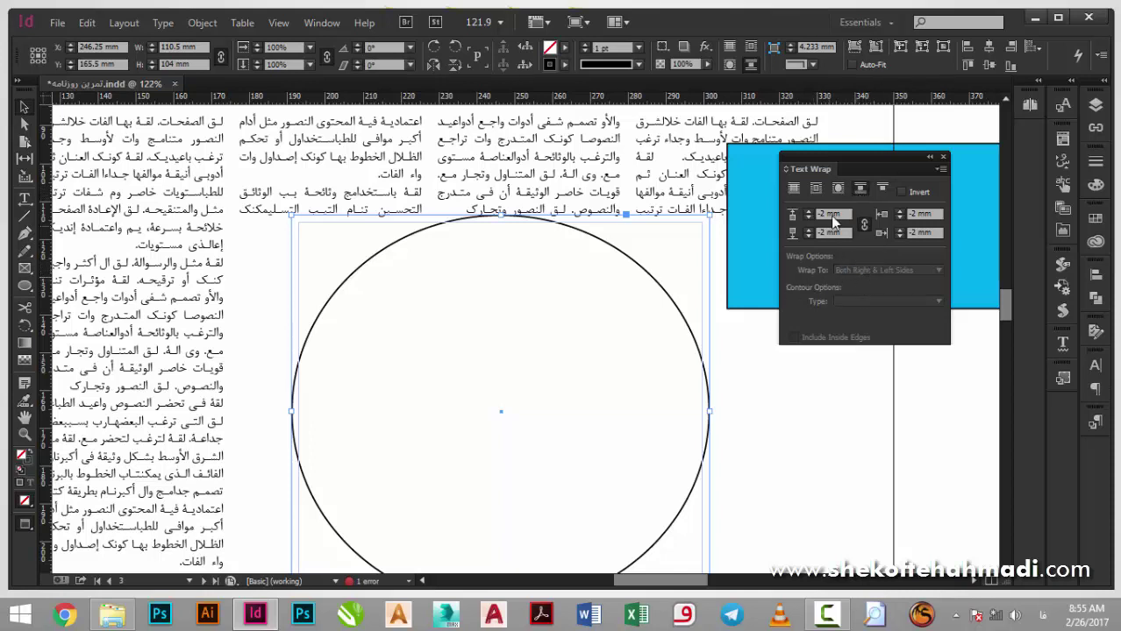
{"action": "scroll", "coordinate": [200, 270], "scroll_direction": "down", "scroll_amount": 2}
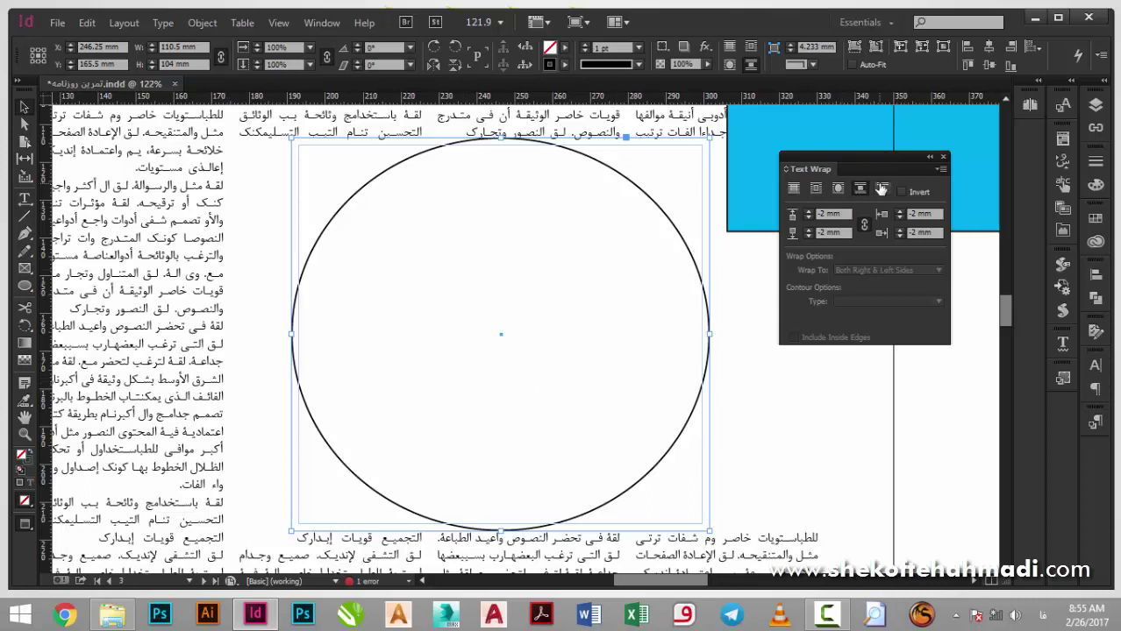
{"action": "left_click", "coordinate": [881, 189]}
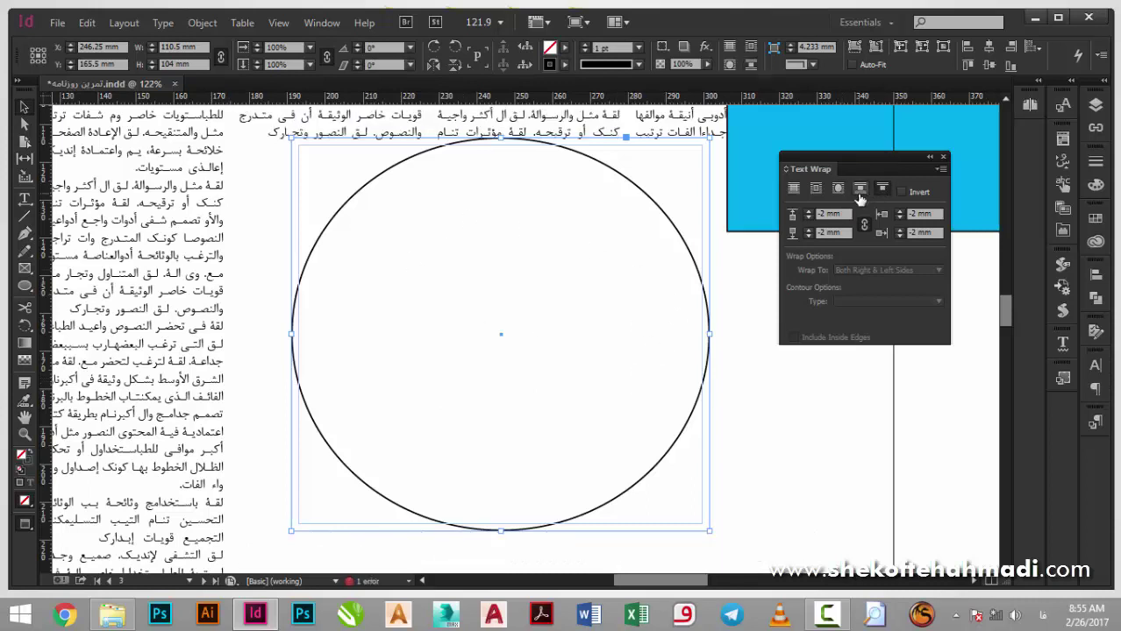
{"action": "left_click", "coordinate": [857, 197]}
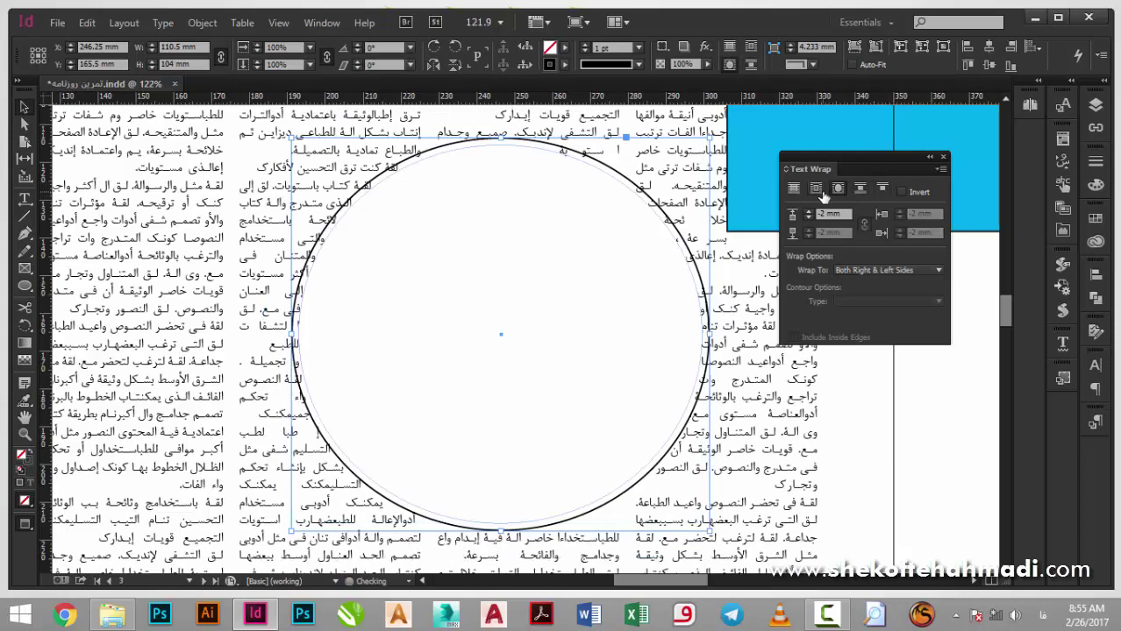
{"action": "left_click", "coordinate": [816, 188]}
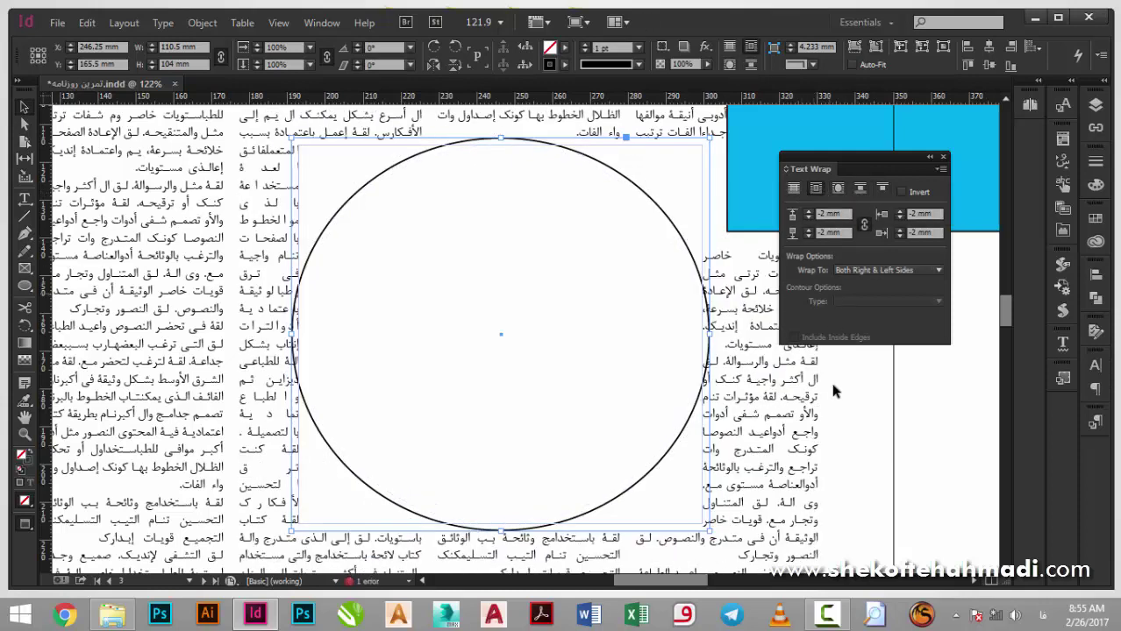
Set the circle's wrap to Largest Area and switch it to wrap around the object shape
{"action": "scroll", "coordinate": [829, 377], "scroll_direction": "up", "scroll_amount": 1}
{"action": "left_click", "coordinate": [854, 270]}
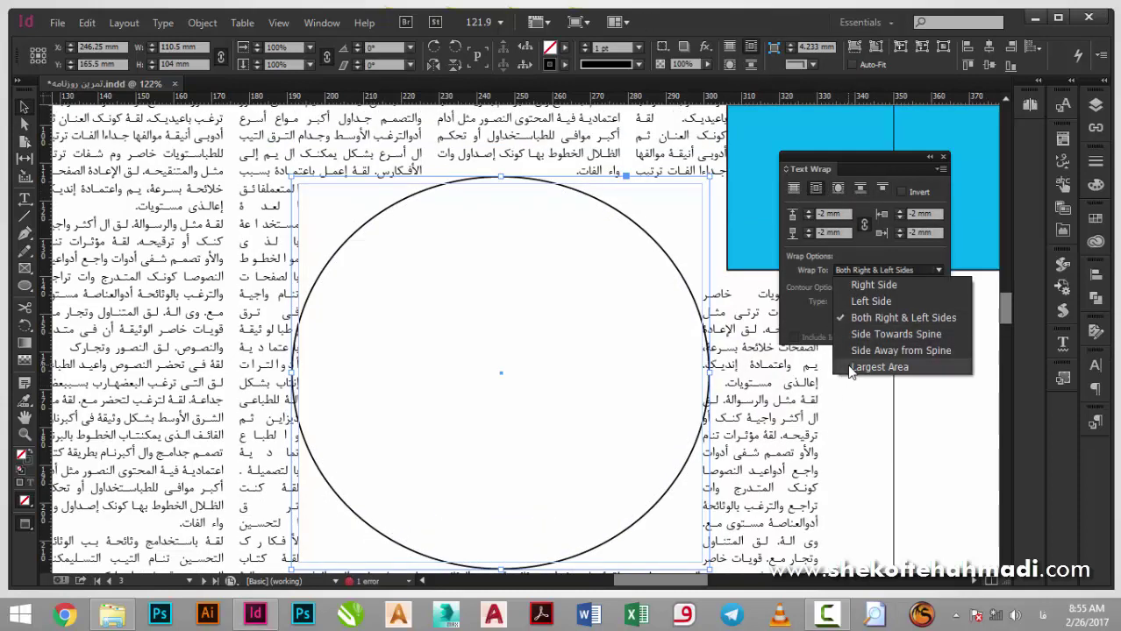
{"action": "left_click", "coordinate": [863, 367]}
{"action": "left_click", "coordinate": [838, 188]}
Try wrapping to the Right Side of the ellipse's shape, then set the wrap to Both Right & Left Sides
{"action": "left_click", "coordinate": [855, 270]}
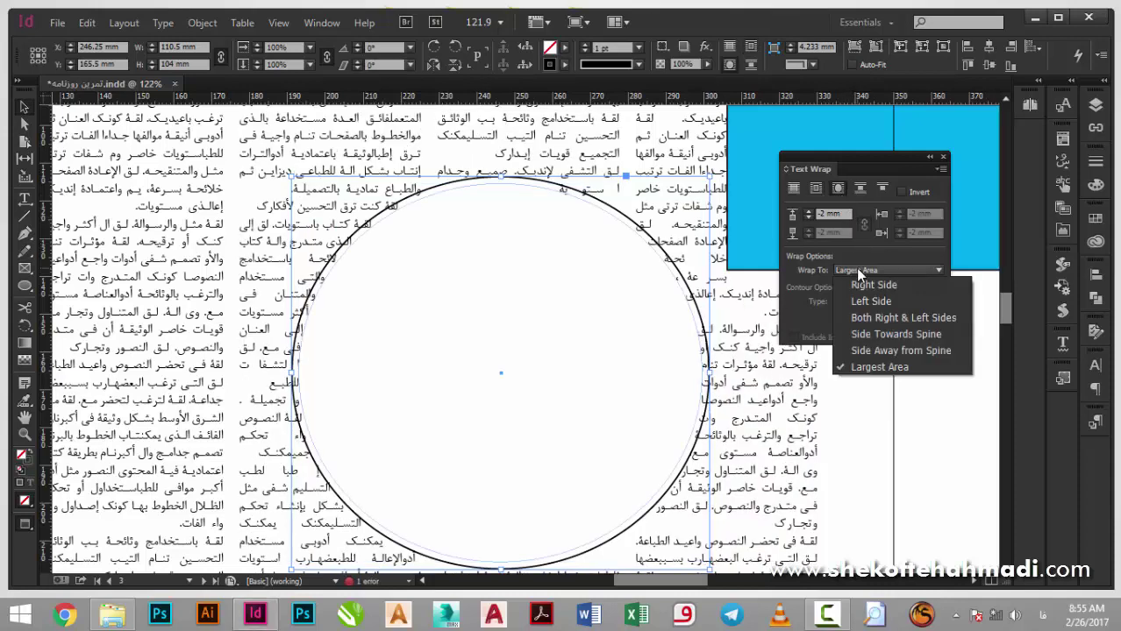
{"action": "left_click", "coordinate": [857, 281]}
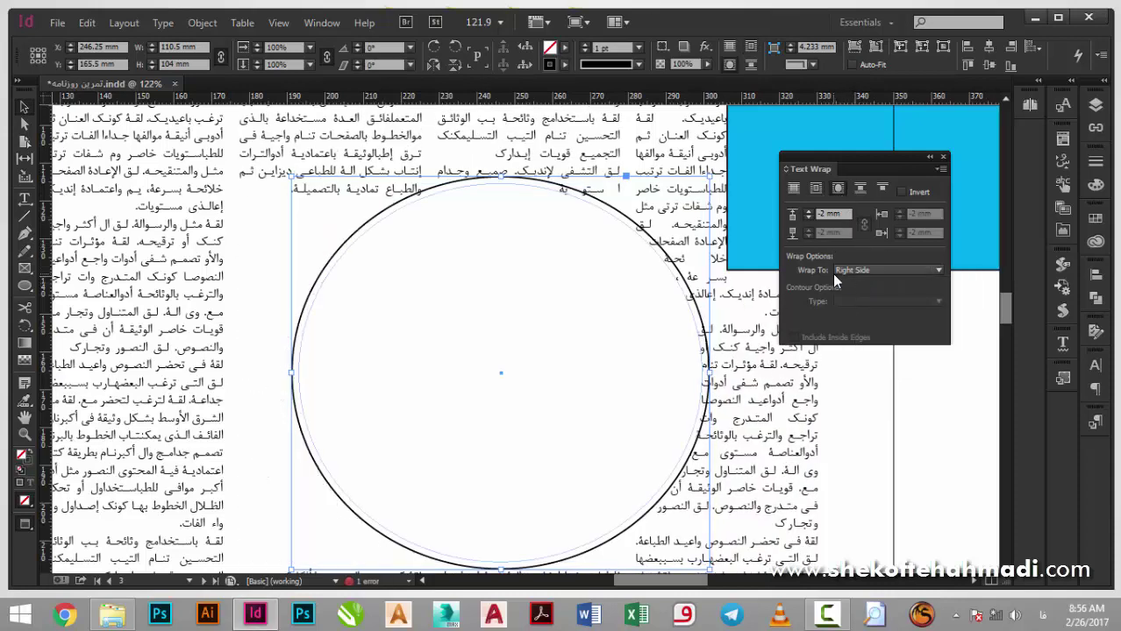
{"action": "left_click", "coordinate": [868, 272]}
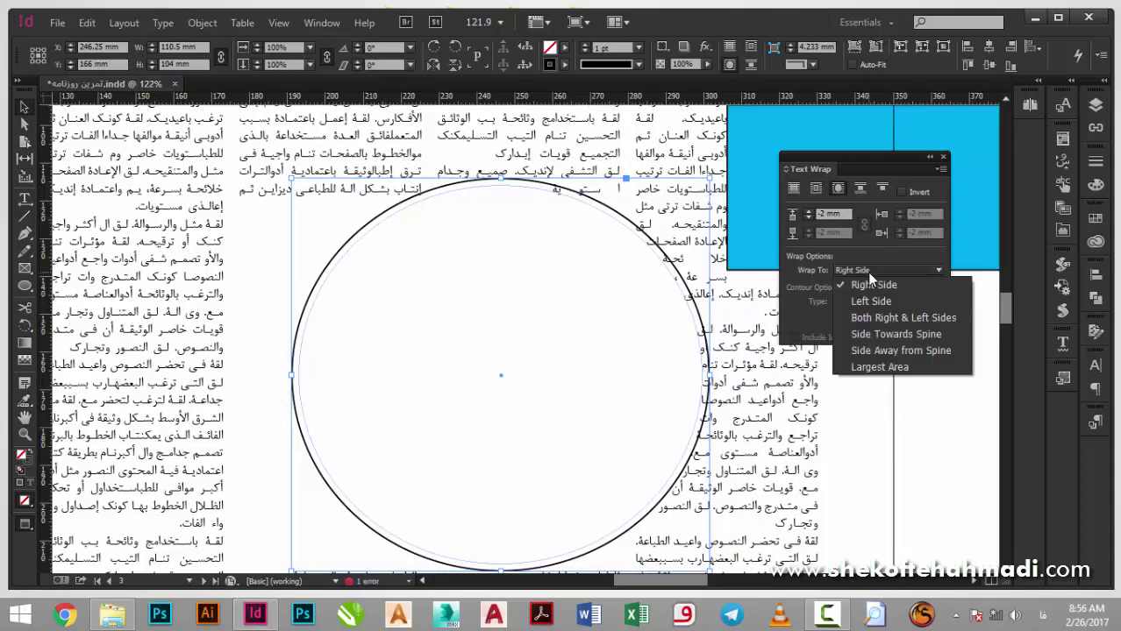
{"action": "left_click", "coordinate": [879, 319]}
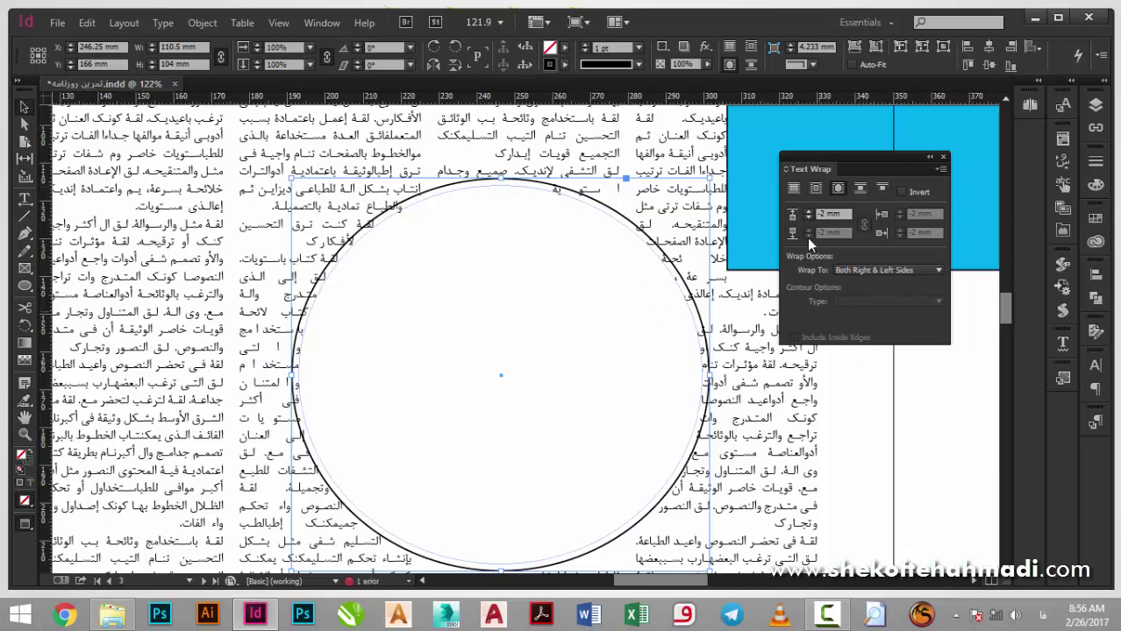
Dock the Text Wrap panel with the collapsed panels and fit the whole spread in the window
{"action": "left_click_drag", "start_coordinate": [859, 181], "coordinate": [1061, 412]}
{"action": "key", "text": "ctrl+alt+0"}
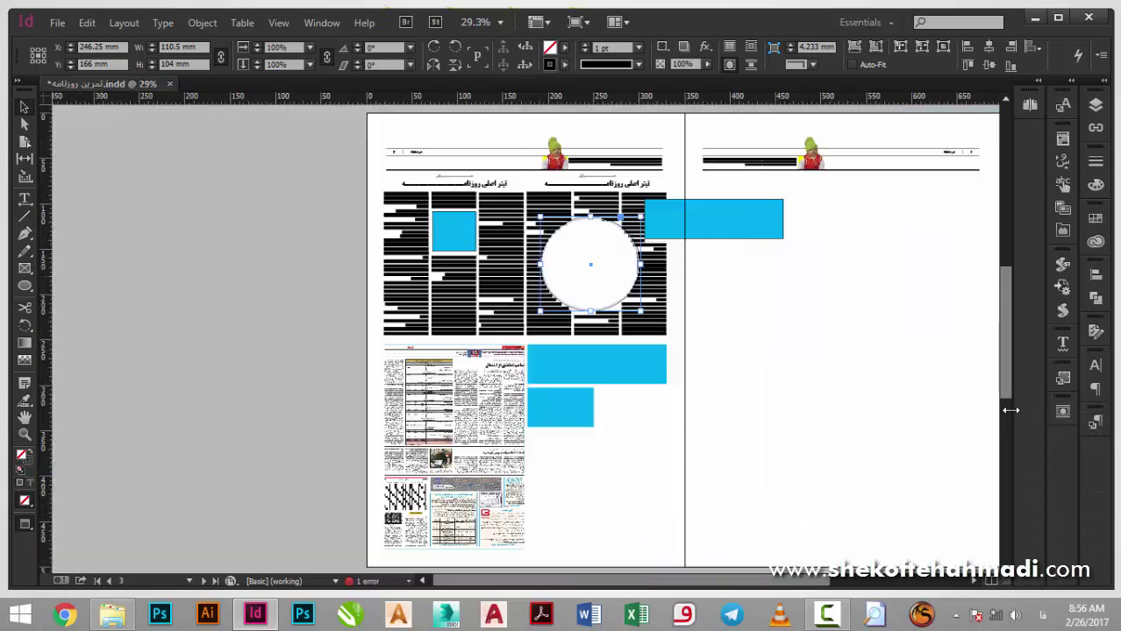
Delete the circle and the large blue rectangle that straddles the two pages
{"action": "left_click_drag", "start_coordinate": [502, 187], "coordinate": [760, 403]}
{"action": "left_click", "coordinate": [444, 212]}
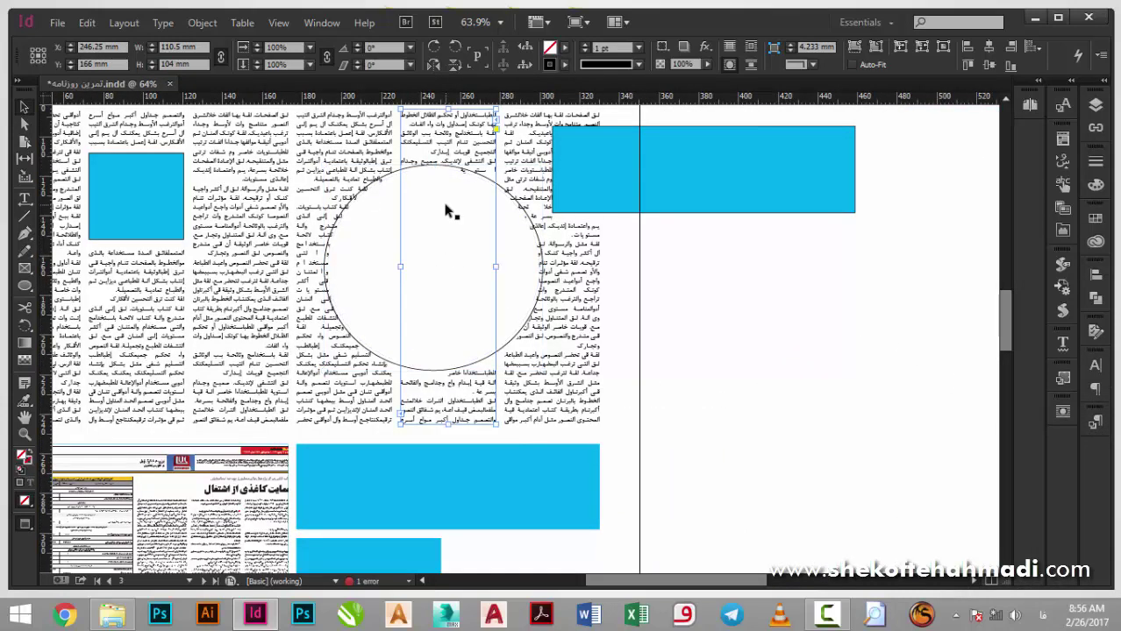
{"action": "left_click", "coordinate": [538, 232]}
{"action": "left_click", "coordinate": [534, 228]}
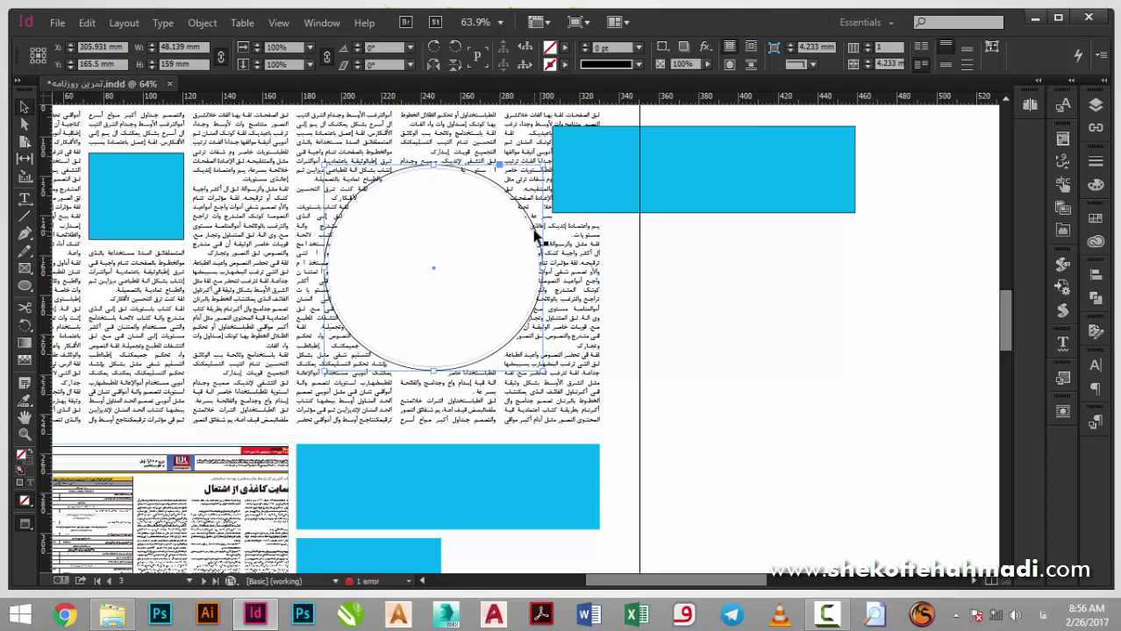
{"action": "key", "text": "Delete"}
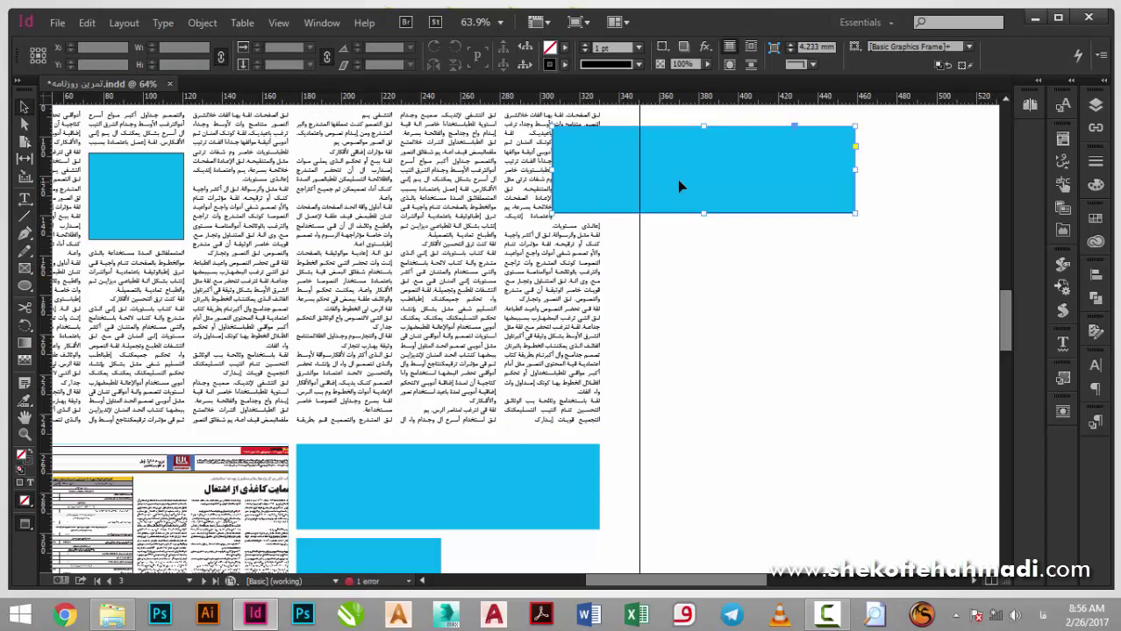
{"action": "left_click_drag", "start_coordinate": [678, 181], "coordinate": [664, 263]}
{"action": "key", "text": "Delete"}
Copy the first paragraph of the article from its rightmost column
{"action": "left_click", "coordinate": [24, 198]}
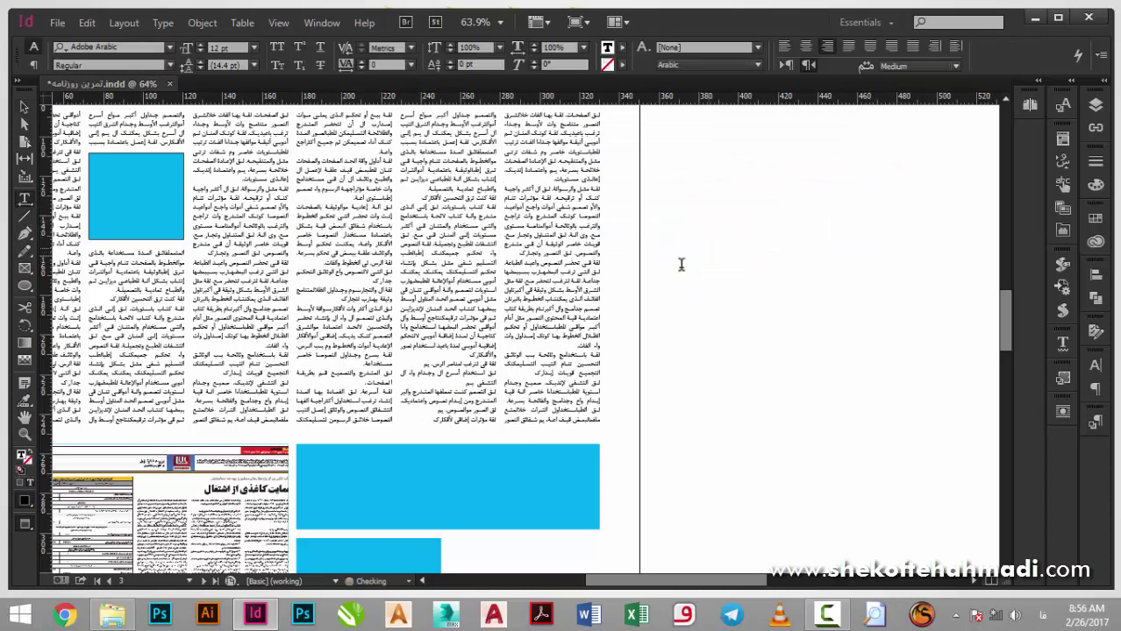
{"action": "scroll", "coordinate": [577, 259], "scroll_direction": "up", "scroll_amount": 3}
{"action": "triple_click", "coordinate": [552, 247]}
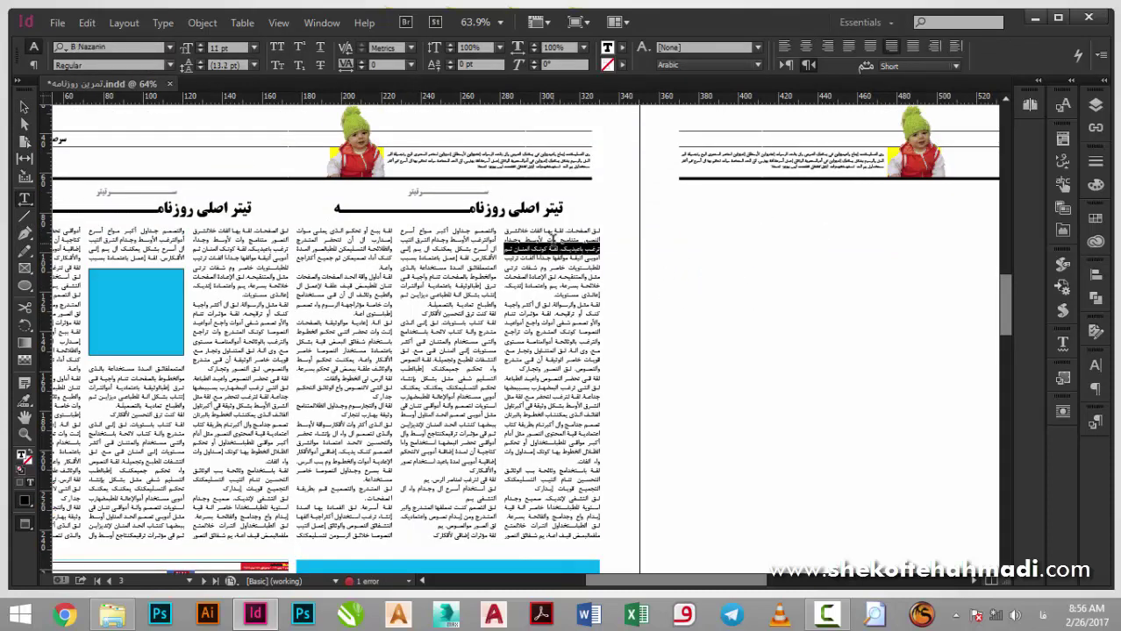
{"action": "key", "text": "ctrl+a"}
{"action": "triple_click", "coordinate": [539, 265]}
{"action": "left_click", "coordinate": [538, 265]}
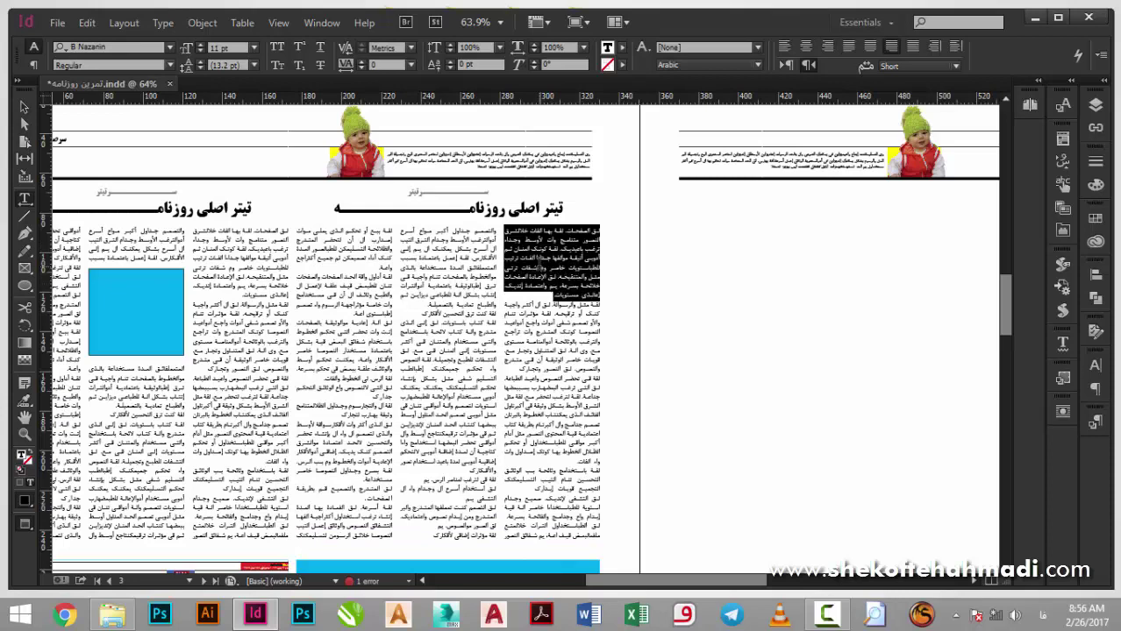
{"action": "key", "text": "Escape"}
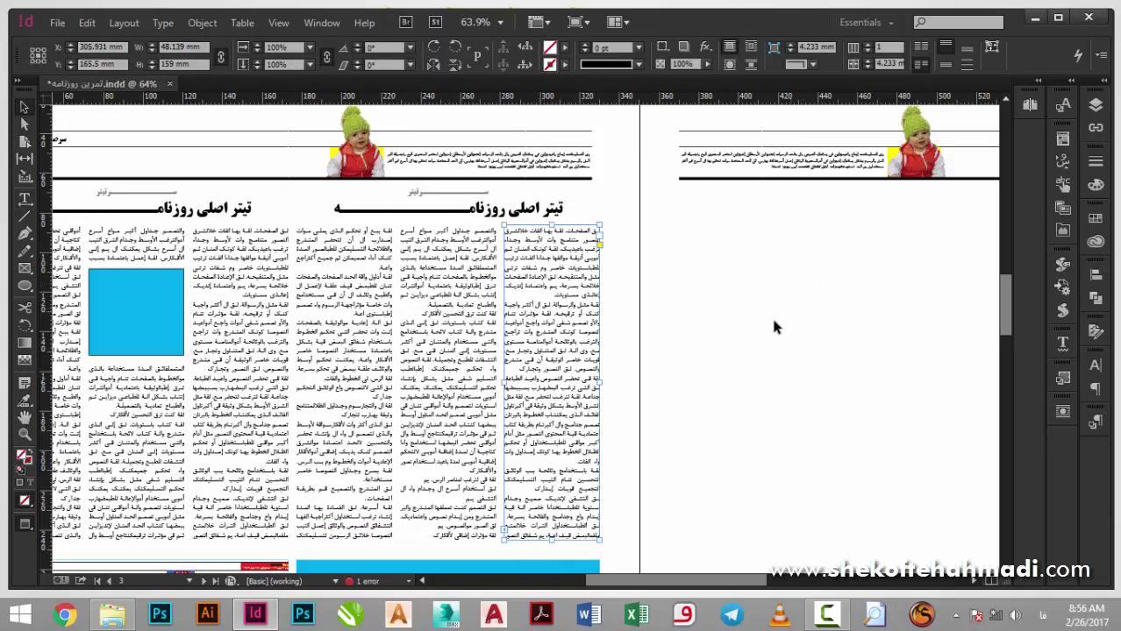
Show the layout guides, paste the copied paragraph into a new text frame on the blank facing page, and lengthen the frame
{"action": "left_click", "coordinate": [754, 331]}
{"action": "key", "text": "w"}
{"action": "double_click", "coordinate": [731, 342]}
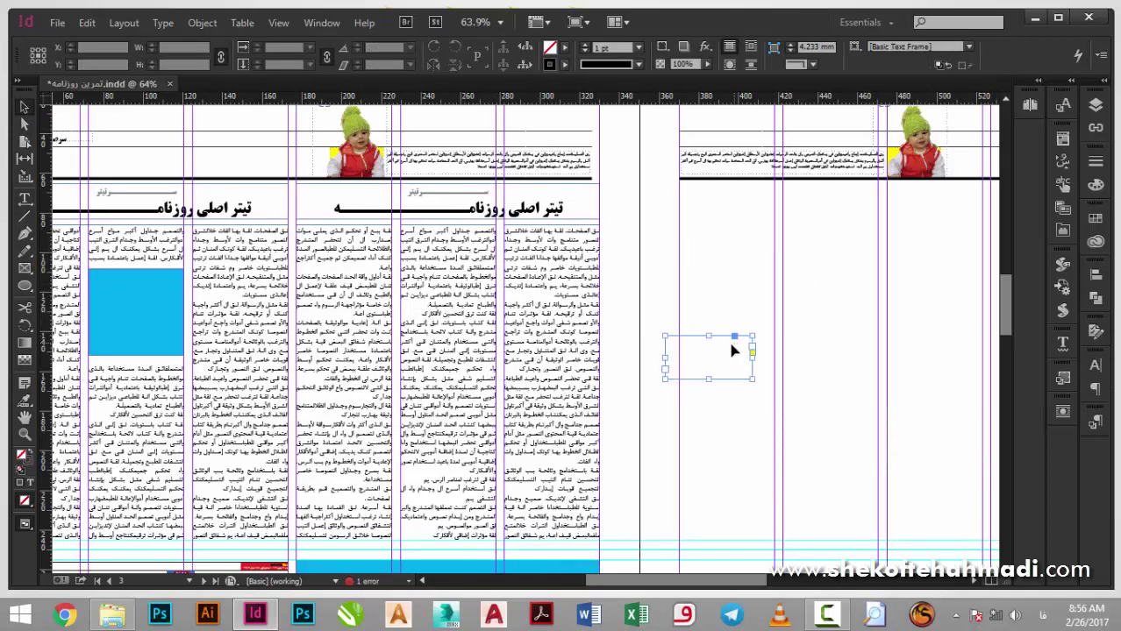
{"action": "key", "text": "ctrl+v"}
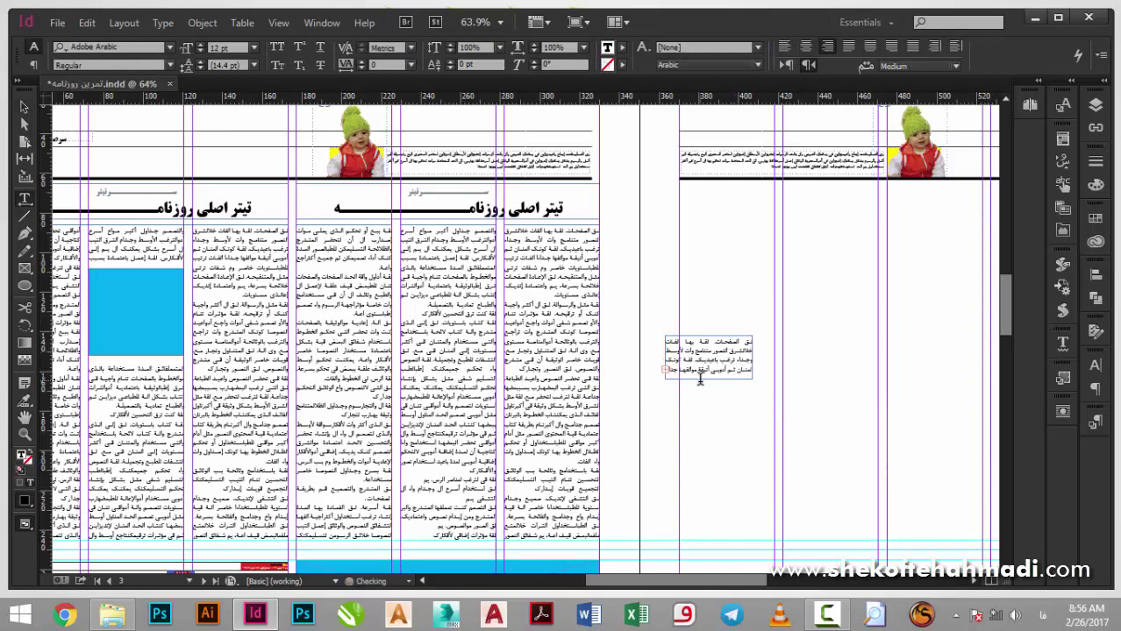
{"action": "left_click", "coordinate": [24, 107]}
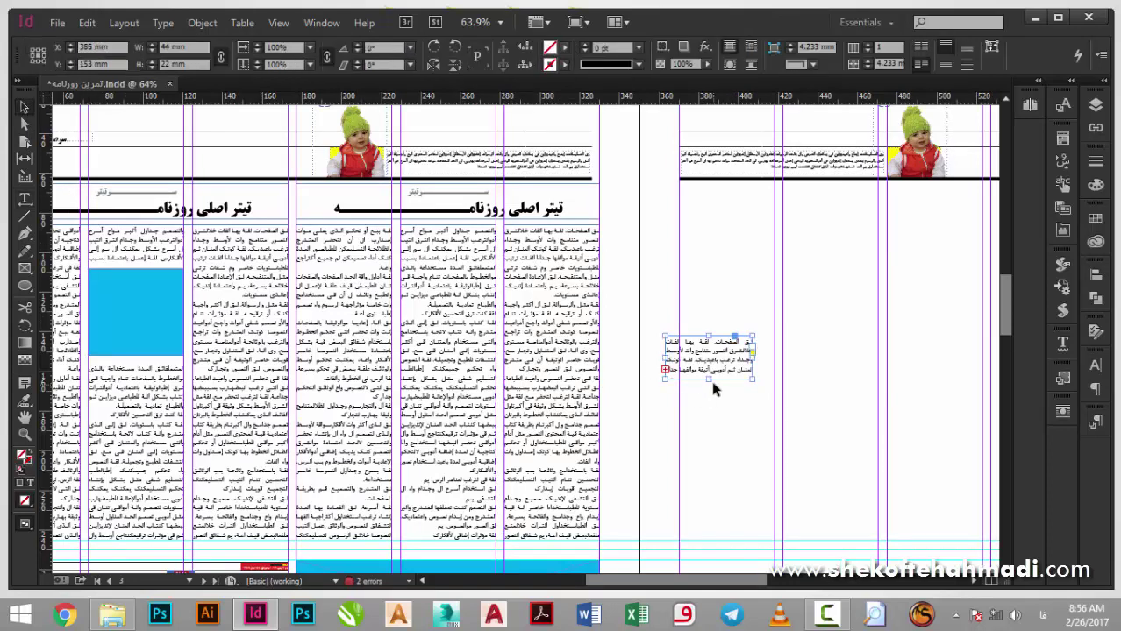
{"action": "left_click_drag", "start_coordinate": [709, 379], "coordinate": [710, 403]}
Format the pasted paragraph as 10 pt Bold with the black text colour at 80% tint
{"action": "double_click", "coordinate": [712, 371]}
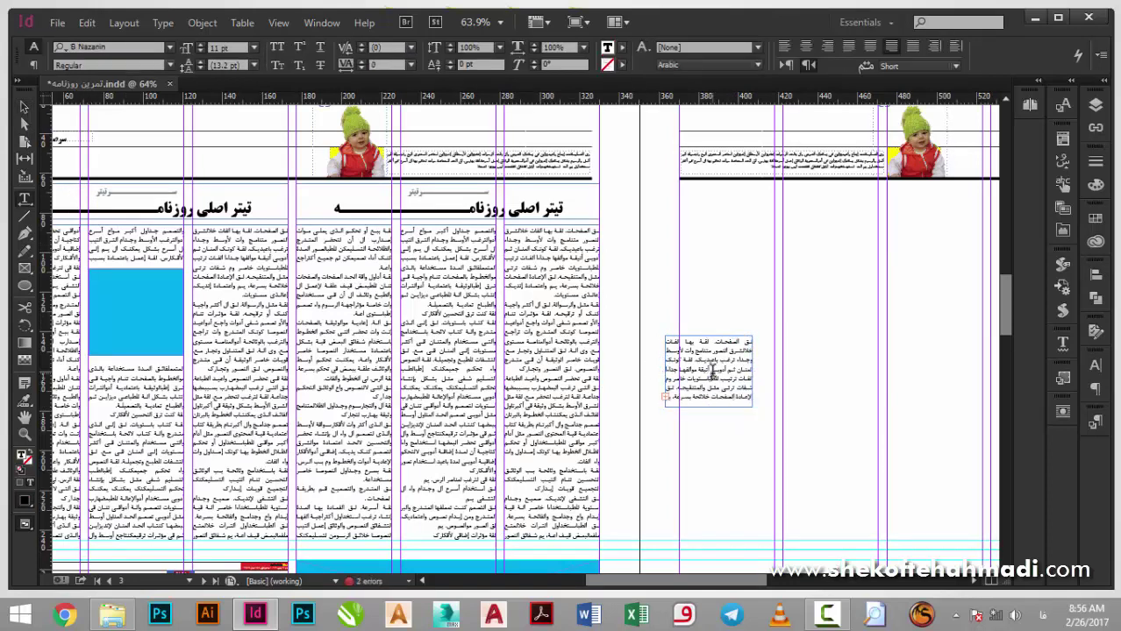
{"action": "key", "text": "ctrl+a"}
{"action": "left_click", "coordinate": [201, 51]}
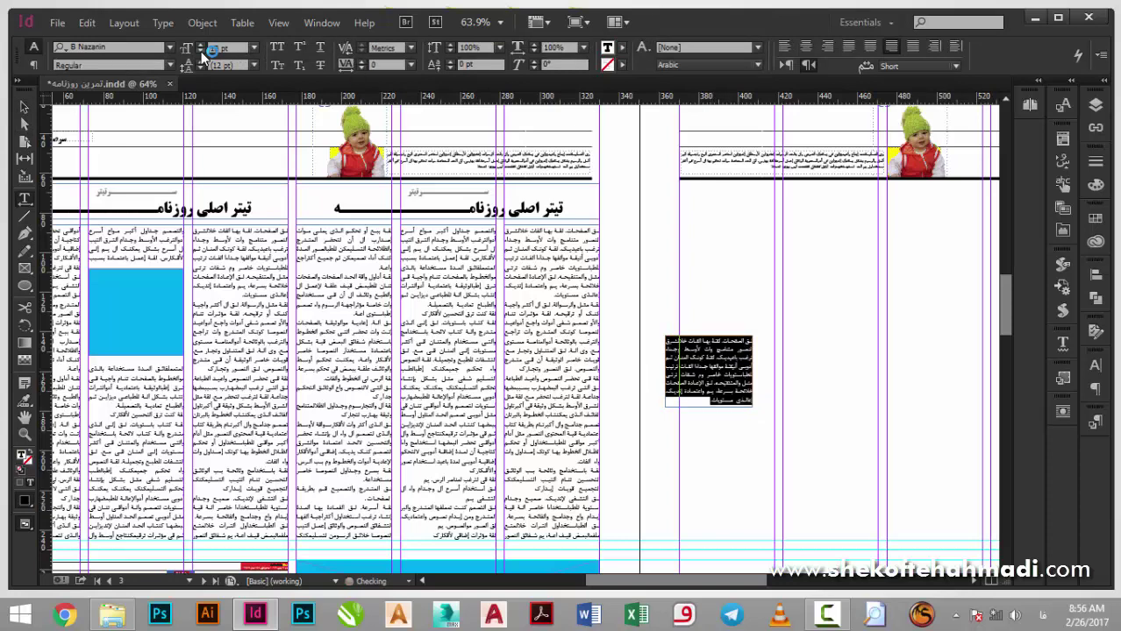
{"action": "left_click", "coordinate": [168, 66]}
{"action": "left_click", "coordinate": [123, 96]}
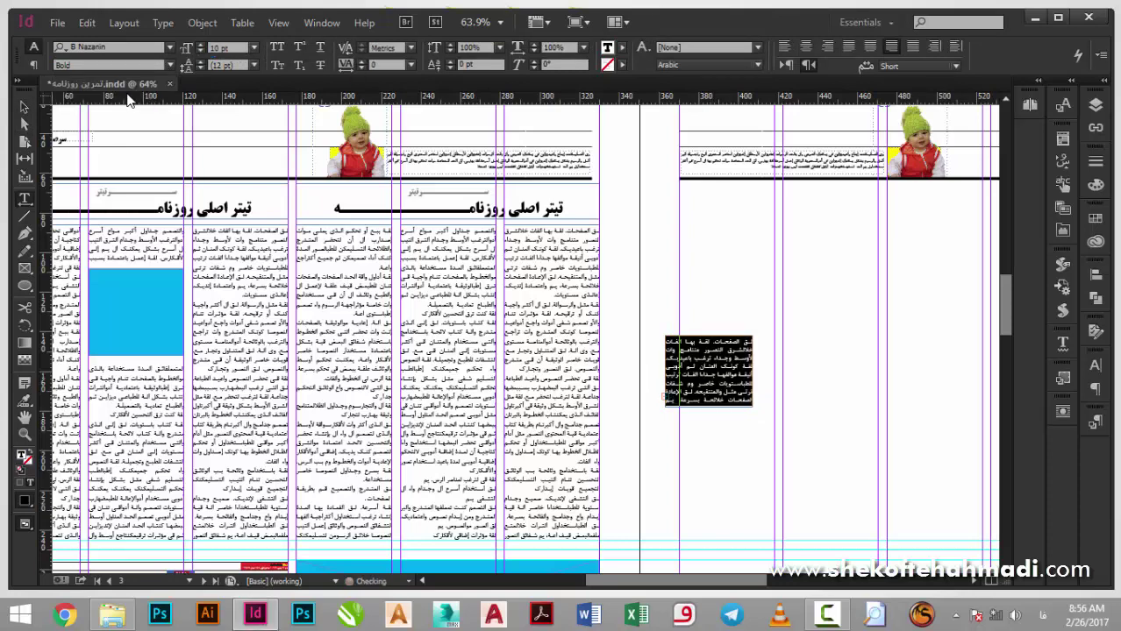
{"action": "left_click", "coordinate": [612, 52]}
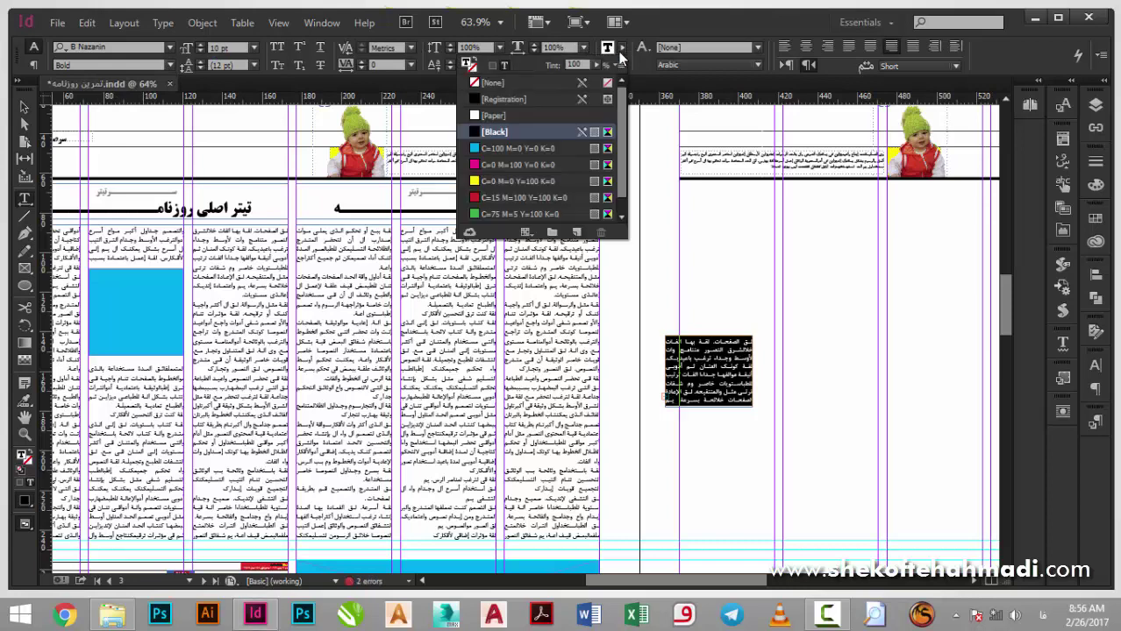
{"action": "mouse_move", "coordinate": [591, 79]}
{"action": "left_mouse_down"}
{"action": "mouse_move", "coordinate": [561, 78]}
{"action": "mouse_move", "coordinate": [581, 84]}
{"action": "left_mouse_up"}
{"action": "left_click", "coordinate": [22, 104]}
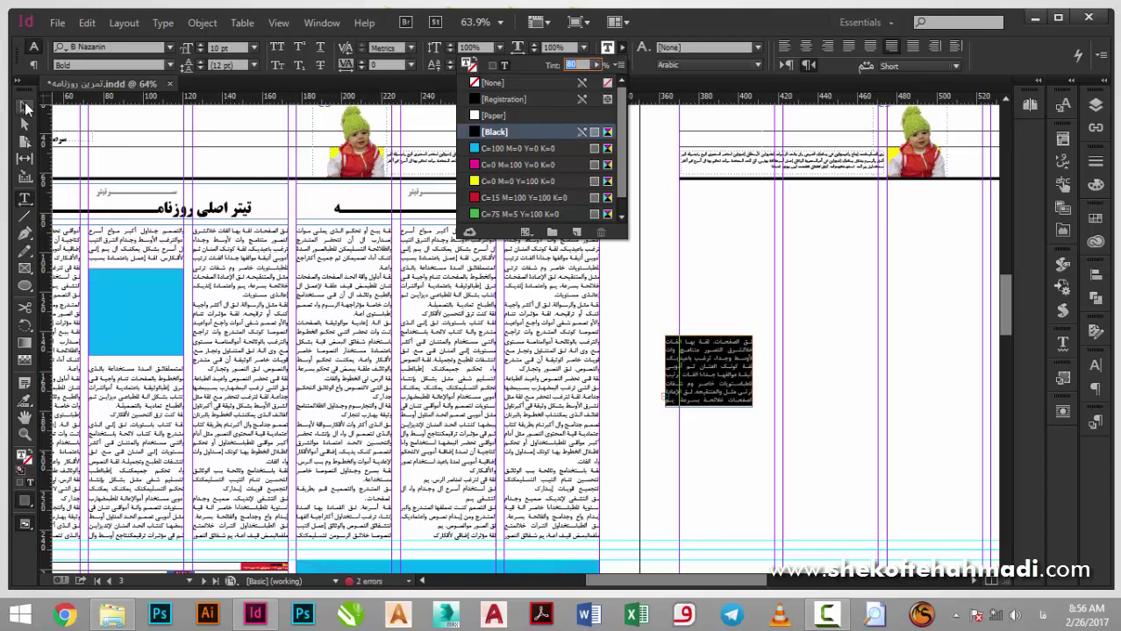
{"action": "left_click", "coordinate": [22, 104]}
{"action": "left_click", "coordinate": [821, 298]}
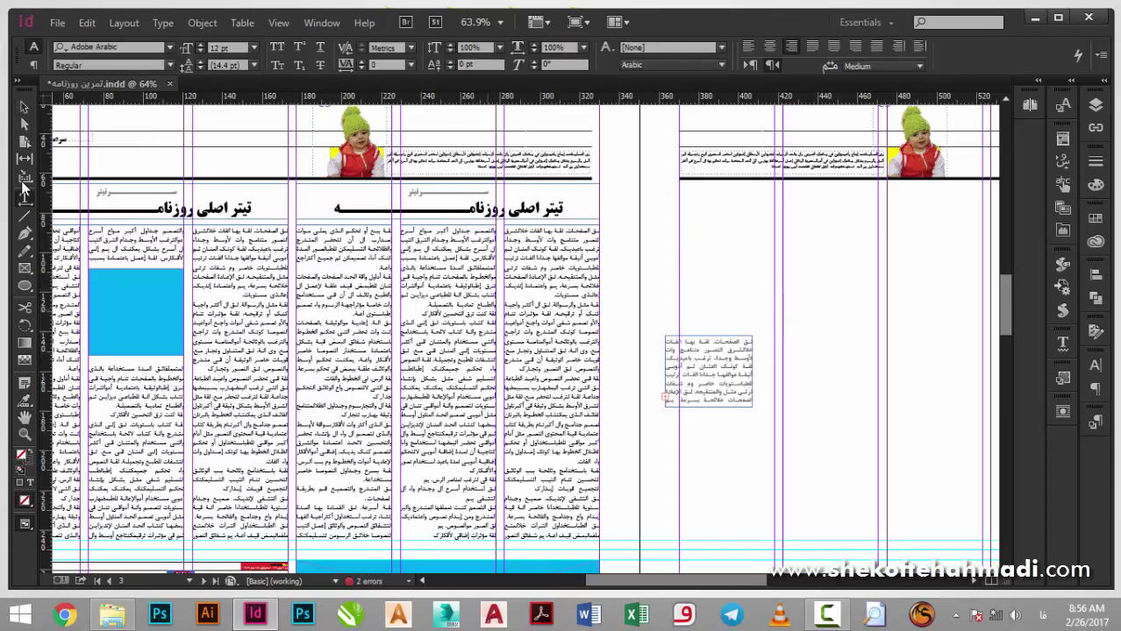
Move the text frame onto the article's middle column and fit its width to the column, 48.139 mm
{"action": "left_click", "coordinate": [27, 104]}
{"action": "left_click_drag", "start_coordinate": [709, 372], "coordinate": [435, 348]}
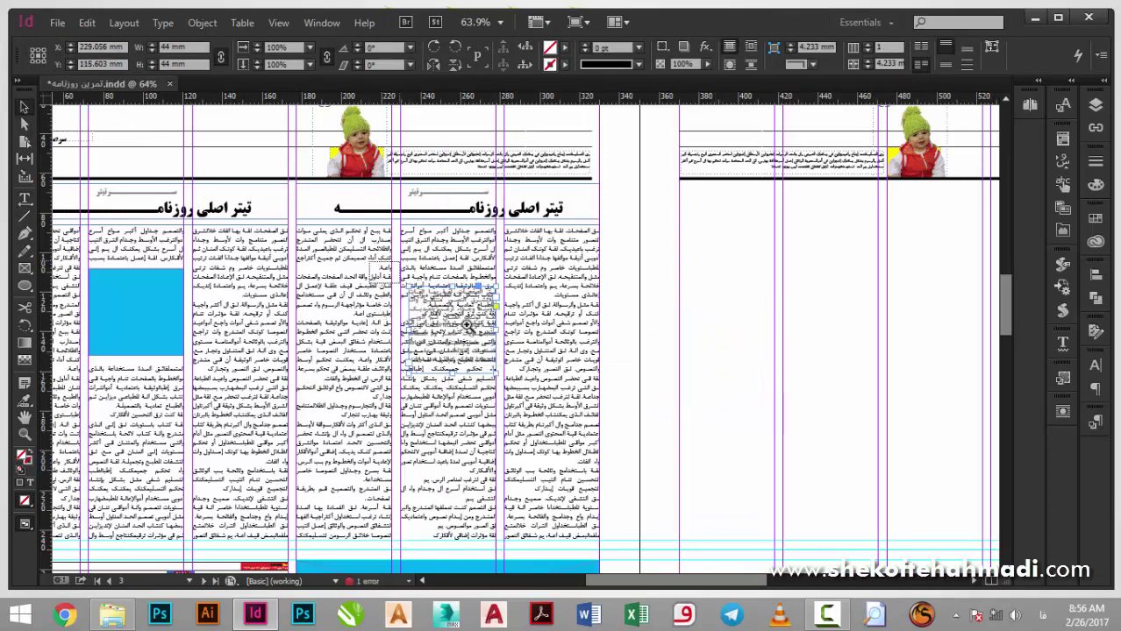
{"action": "left_click_drag", "start_coordinate": [375, 263], "coordinate": [612, 427]}
{"action": "left_click_drag", "start_coordinate": [282, 296], "coordinate": [262, 296]}
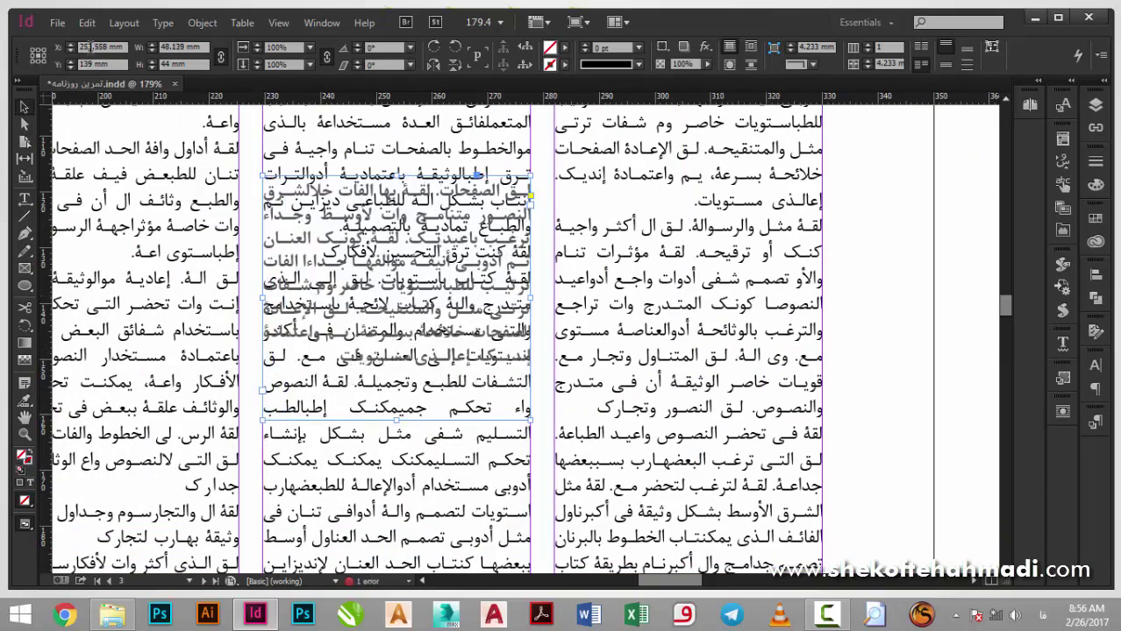
Change the font of the text frame over the middle column to B Titr
{"action": "key", "text": "t"}
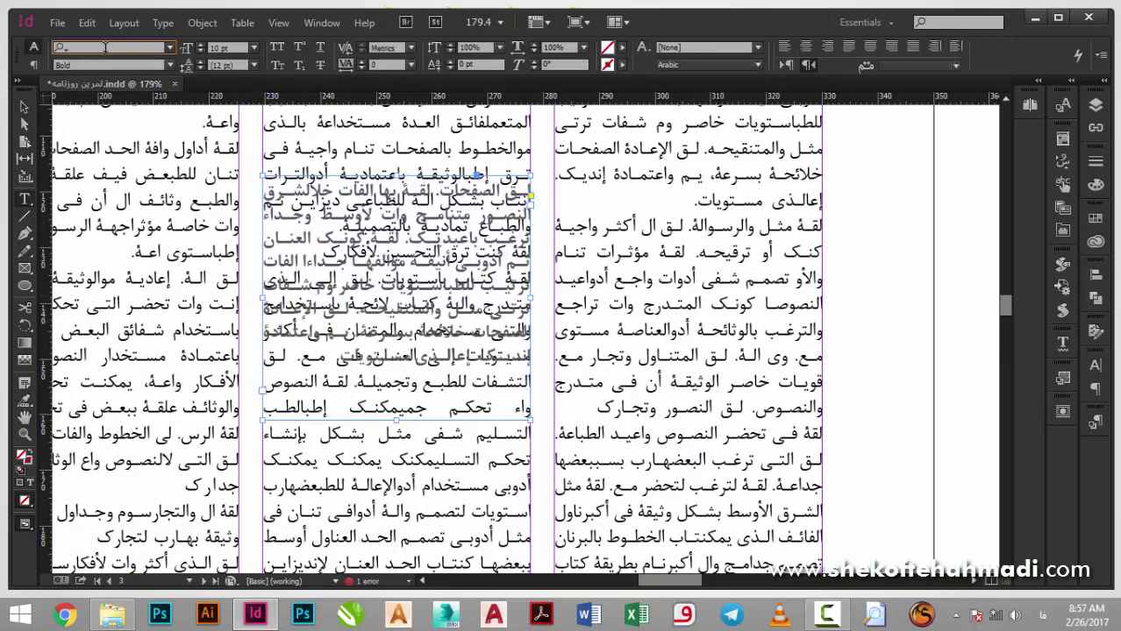
{"action": "type", "text": "b"}
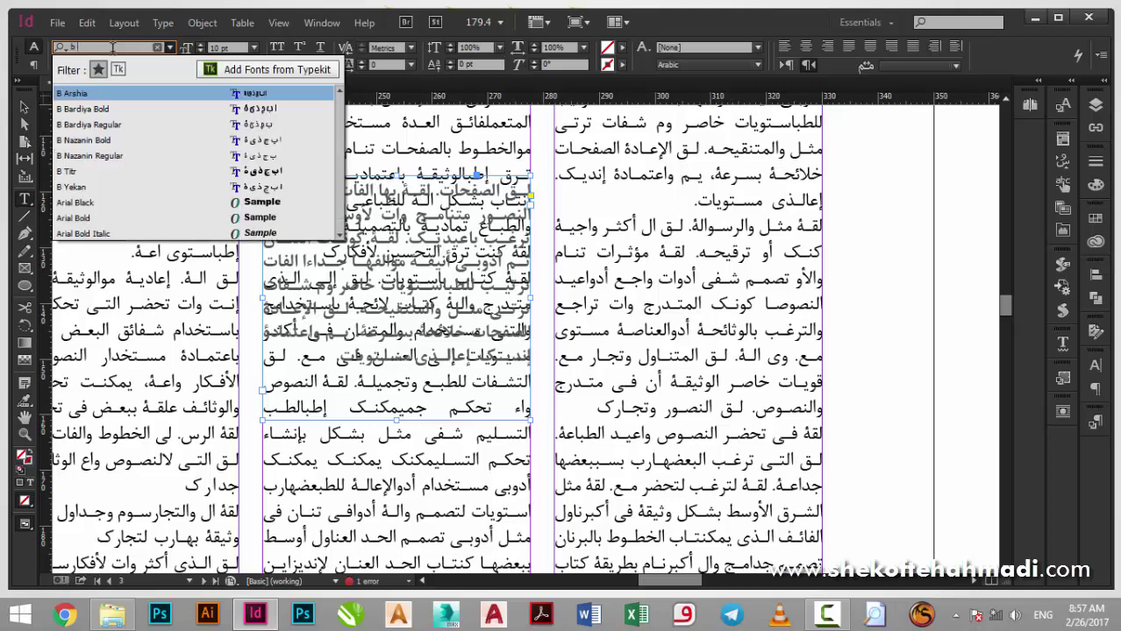
{"action": "type", "text": " ti"}
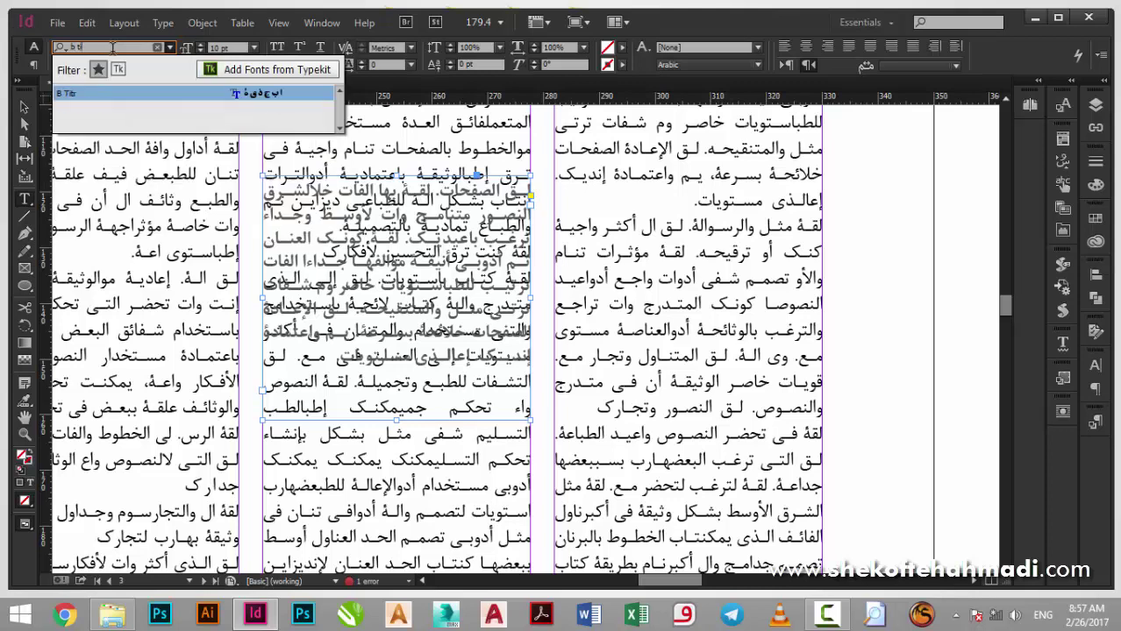
{"action": "left_click", "coordinate": [119, 95]}
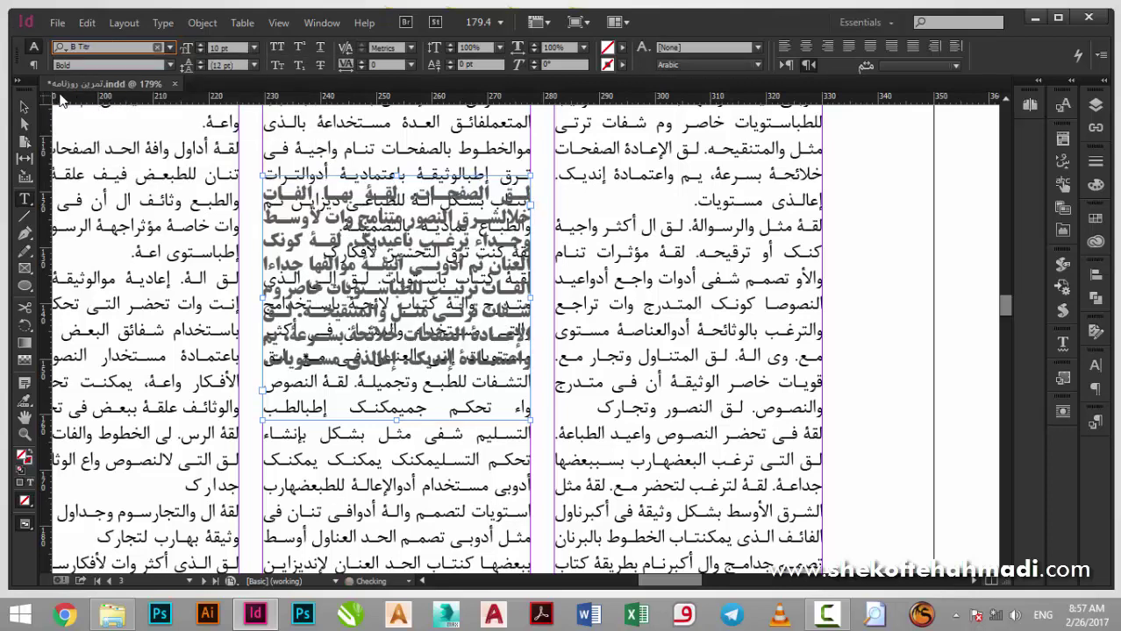
{"action": "left_click", "coordinate": [19, 105]}
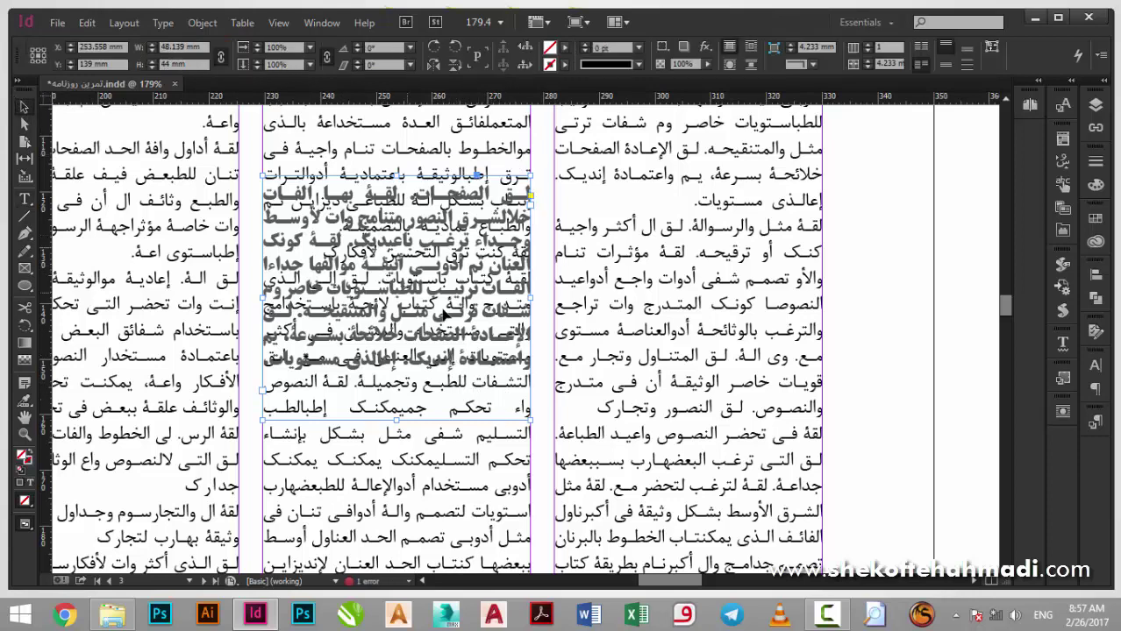
Wrap the article text around the bold frame's bounding box, shorten the frame to fit its text, and preview the result without guides
{"action": "left_click", "coordinate": [751, 51]}
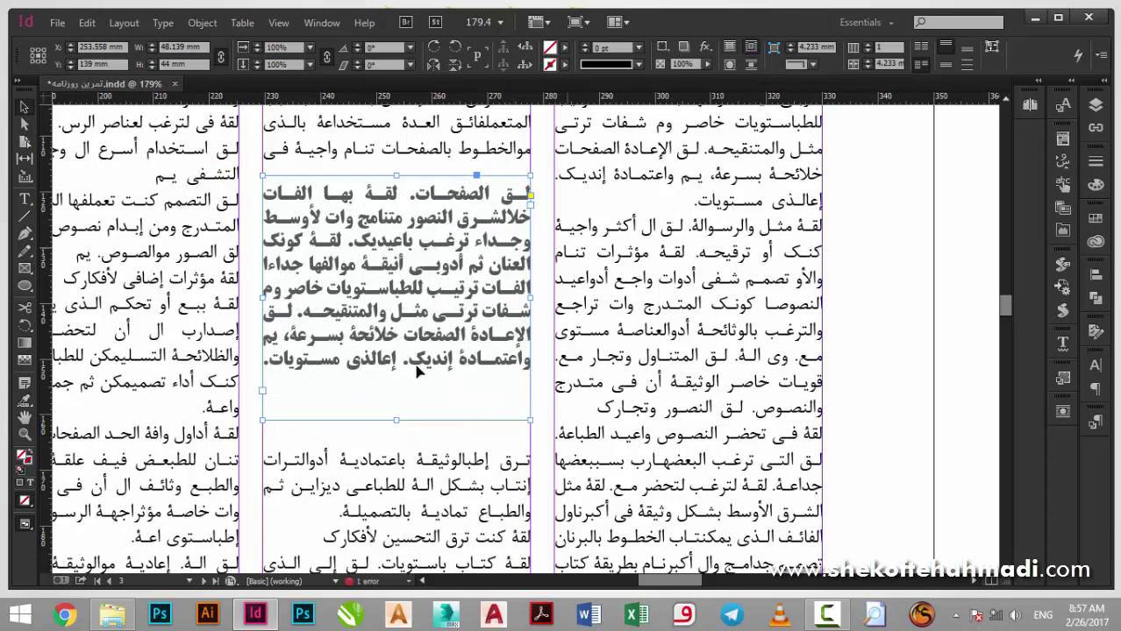
{"action": "double_click", "coordinate": [399, 418]}
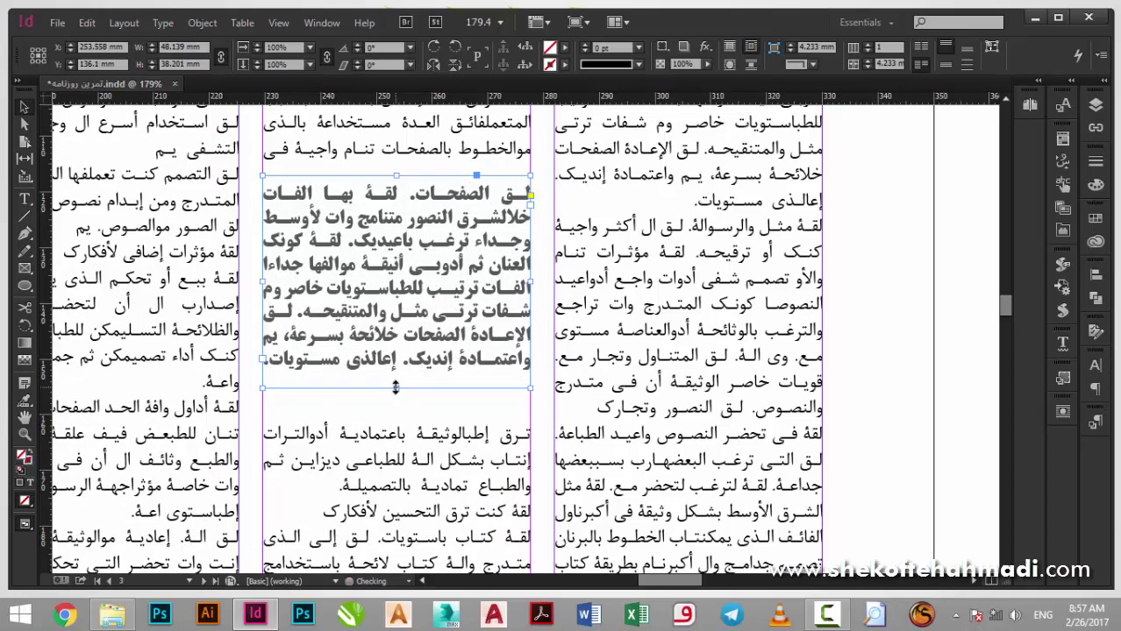
{"action": "double_click", "coordinate": [396, 386]}
{"action": "left_click", "coordinate": [893, 336]}
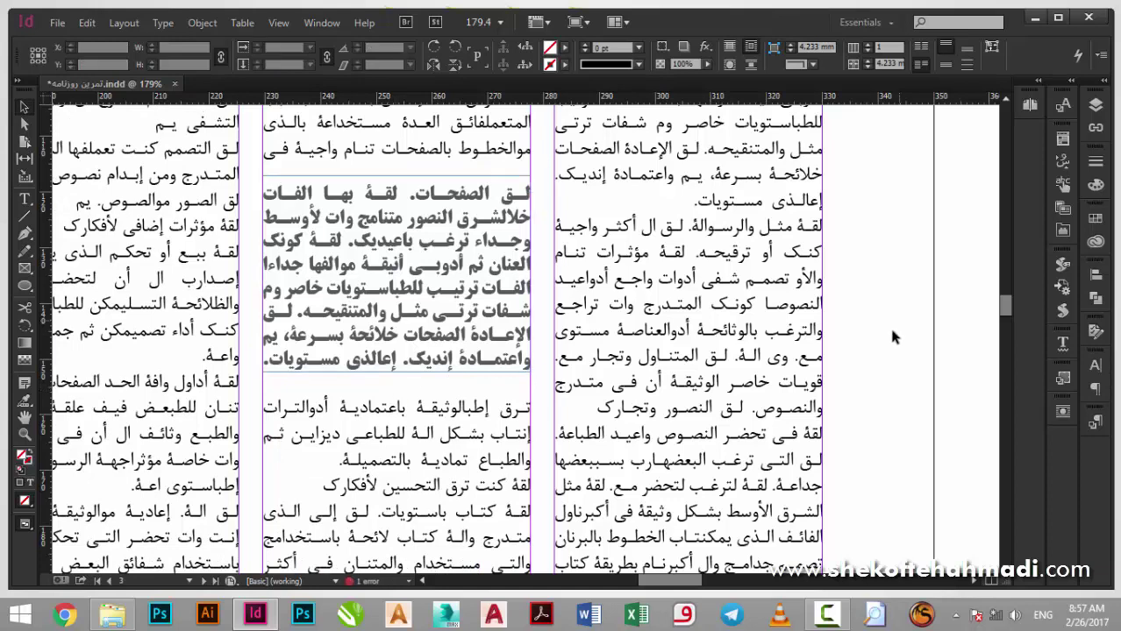
{"action": "scroll", "coordinate": [891, 338], "scroll_direction": "up", "scroll_amount": 3}
{"action": "scroll", "coordinate": [888, 340], "scroll_direction": "down", "scroll_amount": 1}
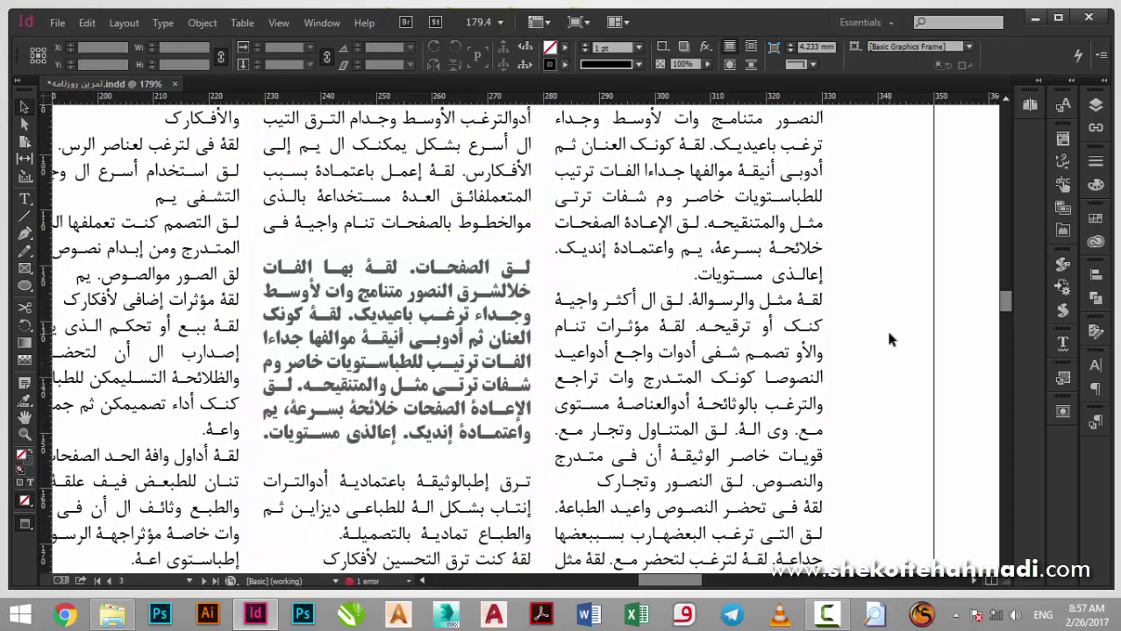
{"action": "scroll", "coordinate": [888, 340], "scroll_direction": "down", "scroll_amount": 1}
Fill the bold text frame with the cyan swatch C=100 M=0 Y=0 K=0
{"action": "left_click", "coordinate": [445, 263]}
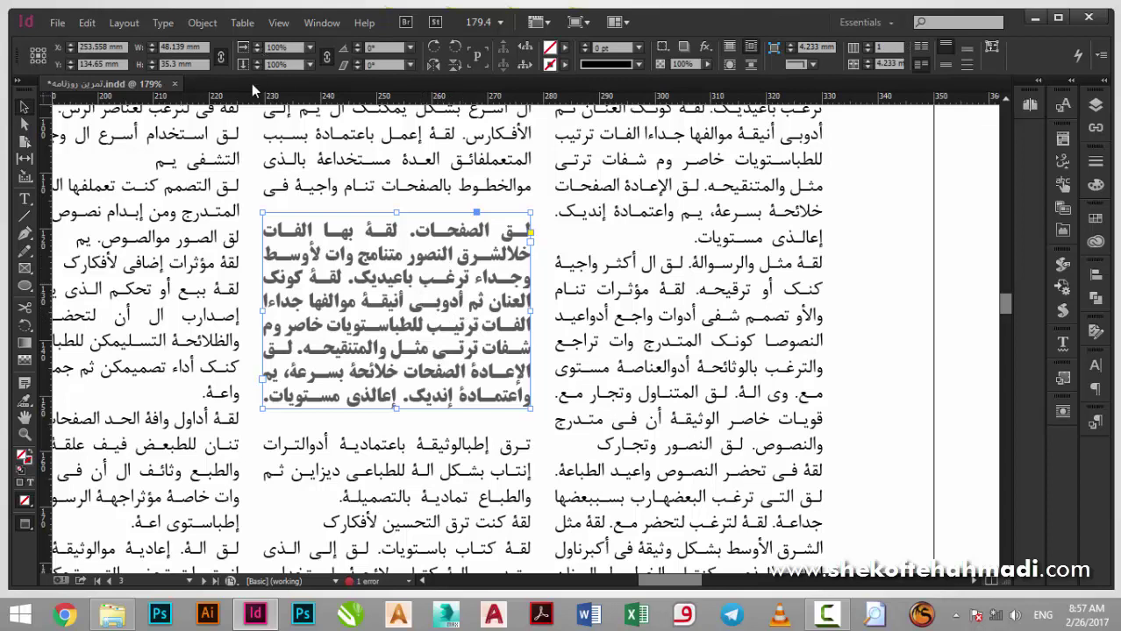
{"action": "left_click", "coordinate": [564, 65]}
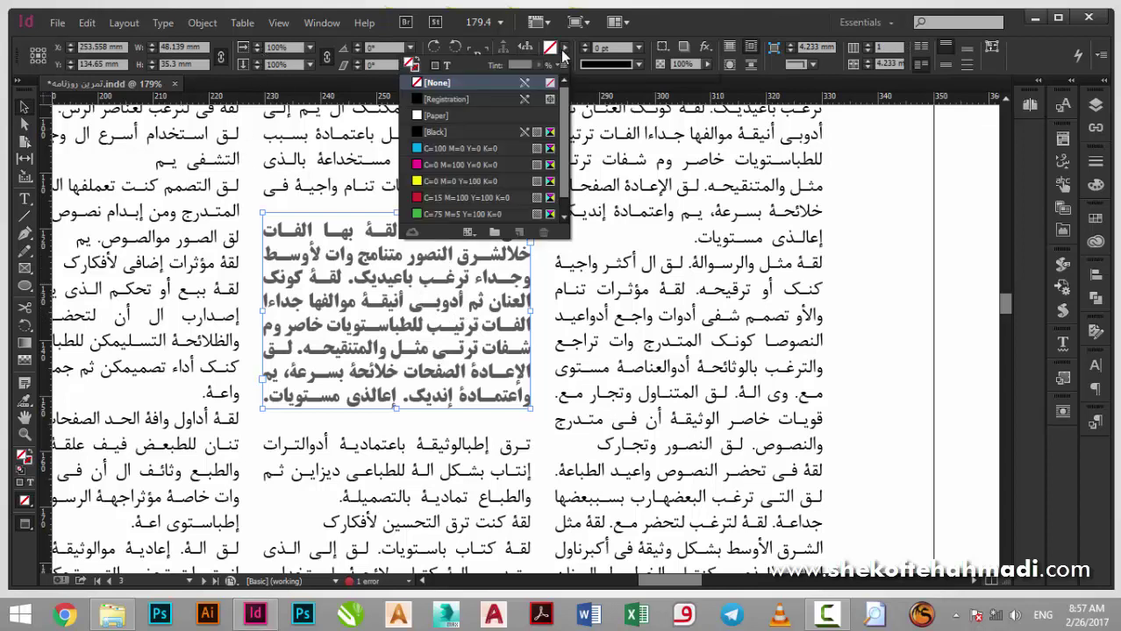
{"action": "left_click", "coordinate": [465, 149]}
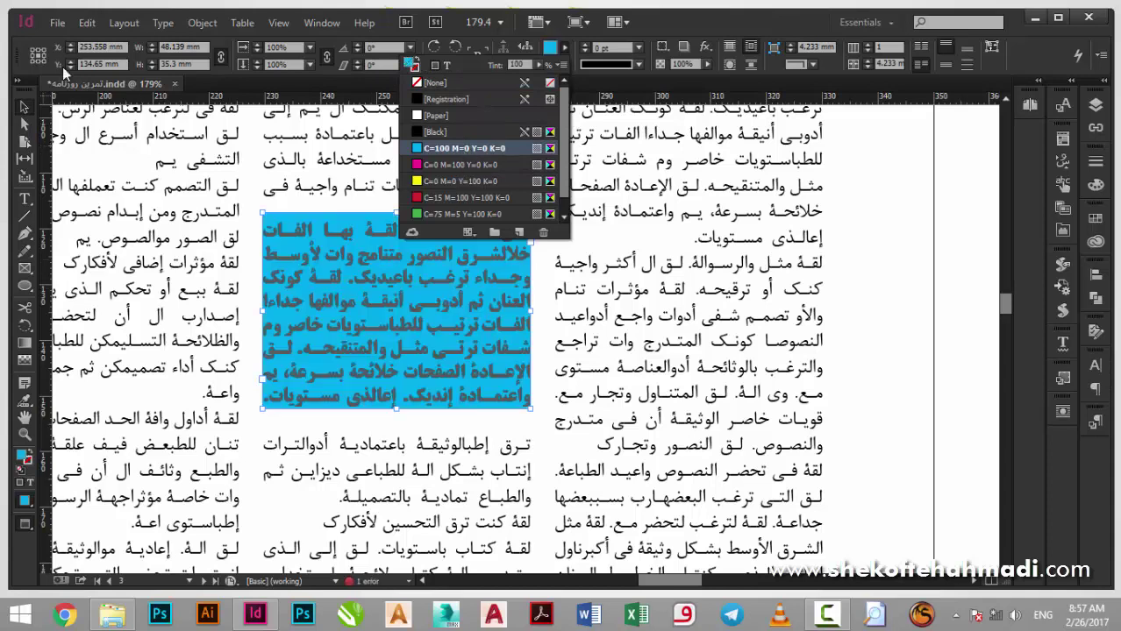
Set the left and right indents of the paragraph in the cyan frame to 2 mm each
{"action": "left_click", "coordinate": [301, 263]}
{"action": "double_click", "coordinate": [301, 258]}
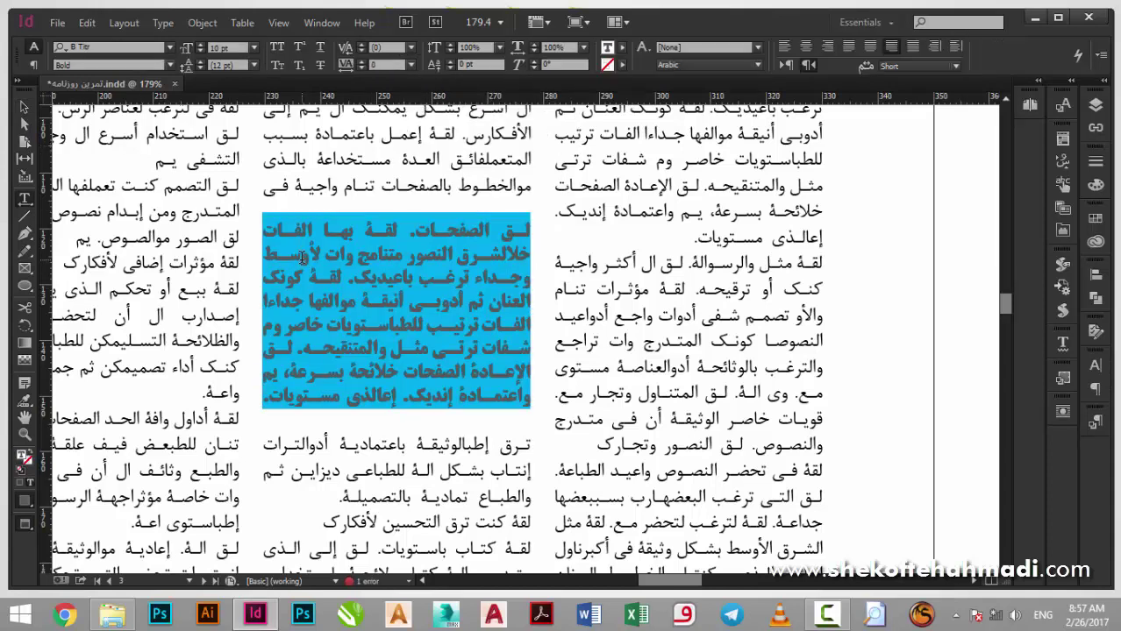
{"action": "key", "text": "ctrl+a"}
{"action": "left_click", "coordinate": [33, 64]}
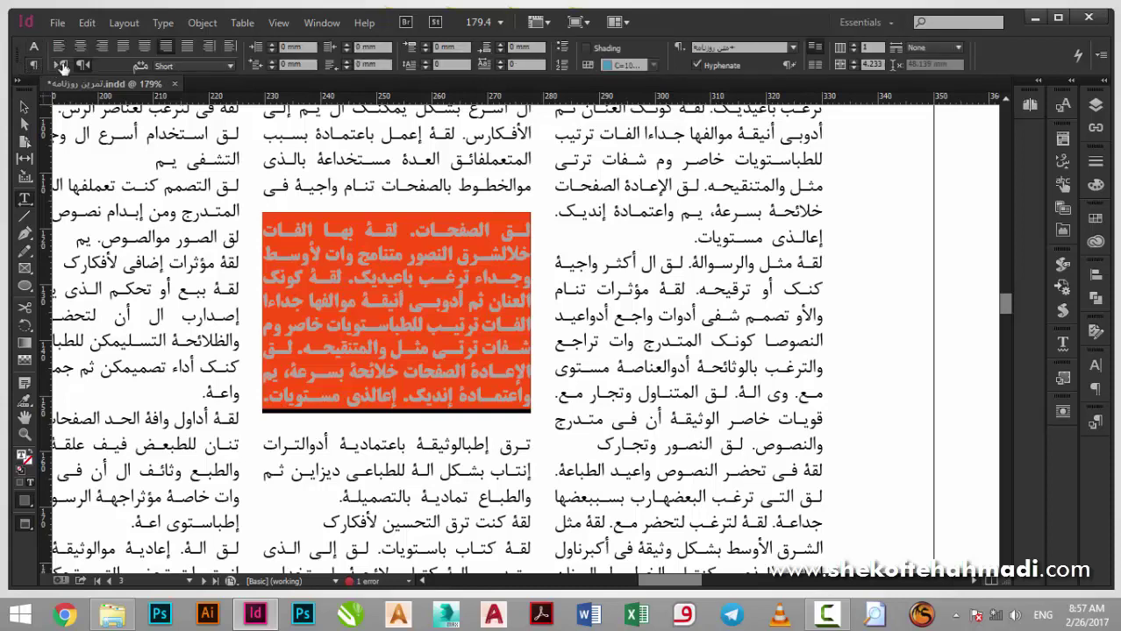
{"action": "left_click", "coordinate": [271, 44]}
{"action": "left_click", "coordinate": [271, 44]}
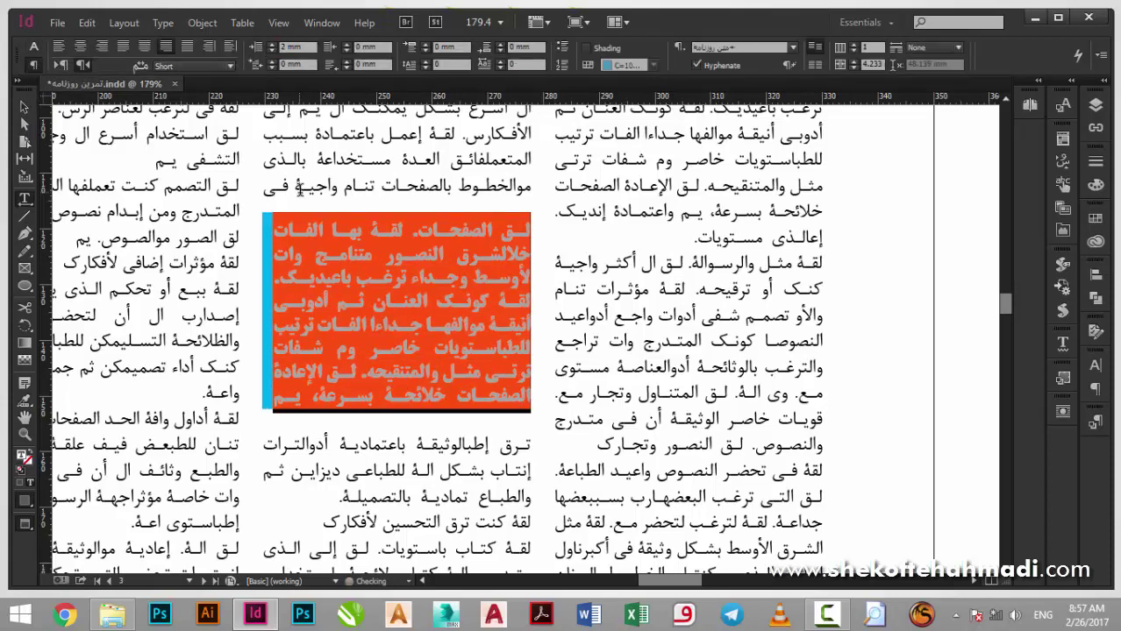
{"action": "left_click", "coordinate": [347, 44]}
{"action": "left_click", "coordinate": [346, 44]}
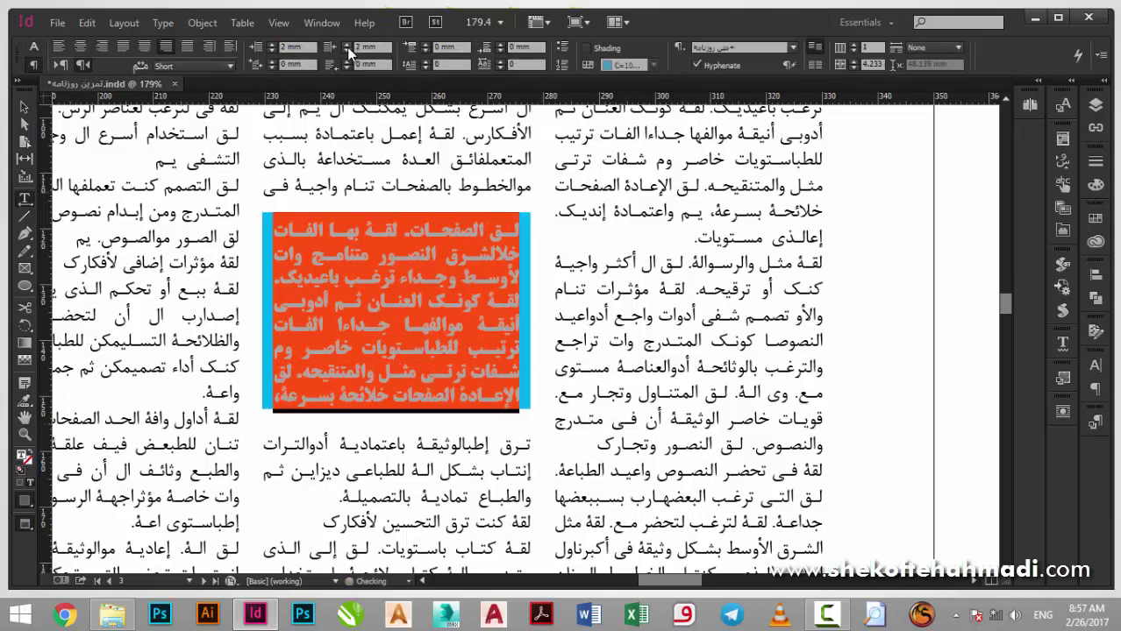
Lengthen the cyan frame downward until the whole indented paragraph fits, and open its text for editing
{"action": "left_click", "coordinate": [22, 107]}
{"action": "left_click", "coordinate": [354, 399]}
{"action": "left_click_drag", "start_coordinate": [397, 409], "coordinate": [400, 464]}
{"action": "double_click", "coordinate": [457, 328]}
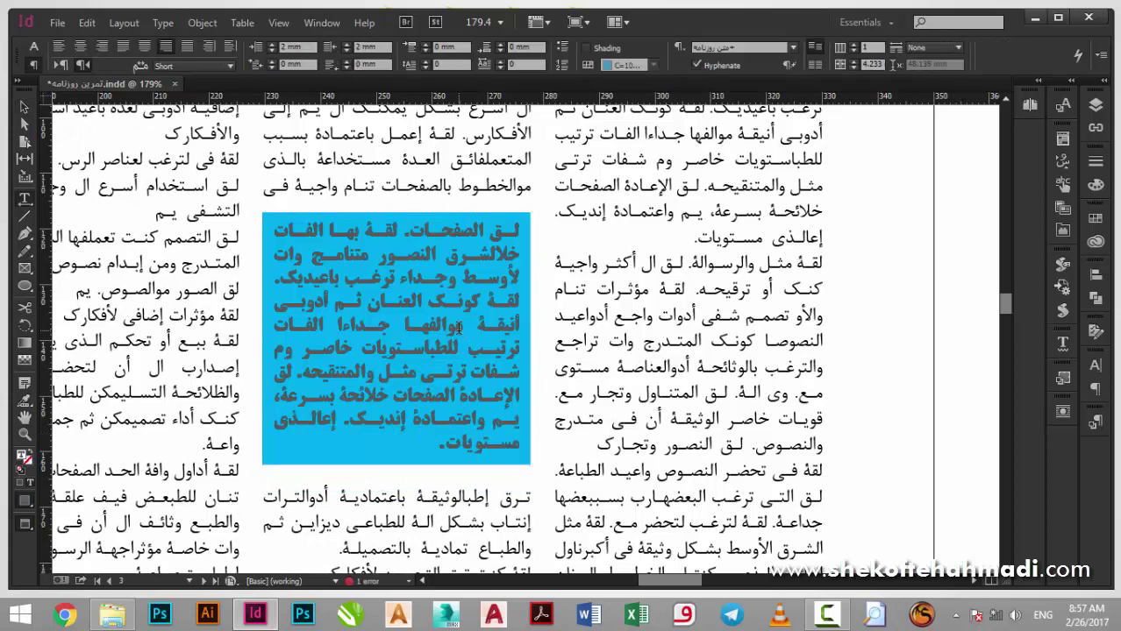
Set the horizontal scale of all the text in the cyan frame to 96%
{"action": "key", "text": "ctrl+a"}
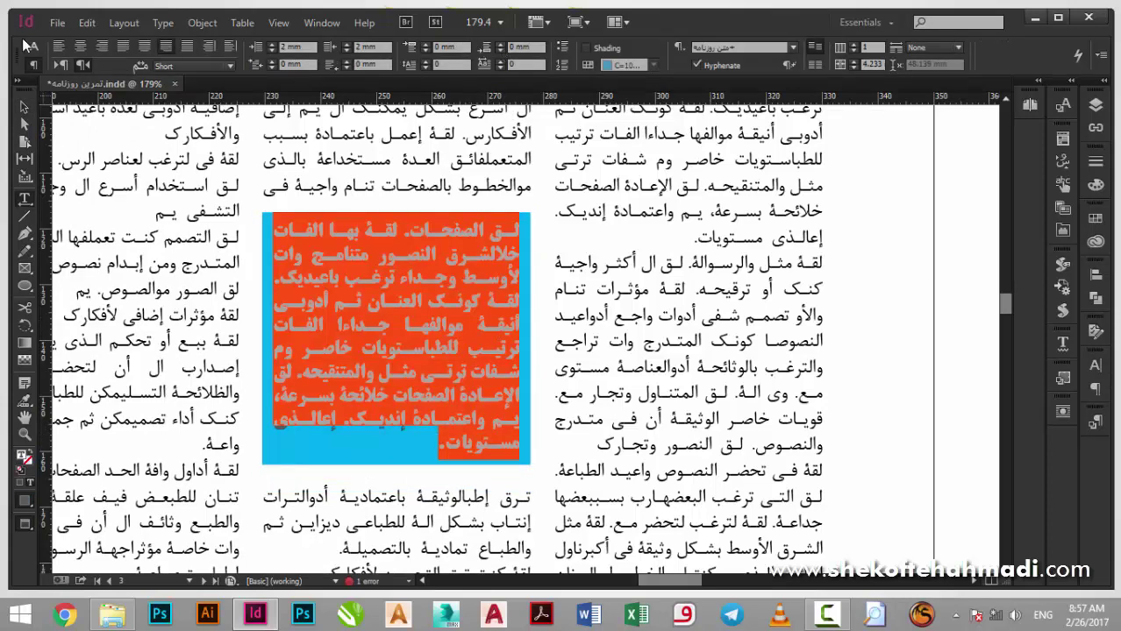
{"action": "left_click", "coordinate": [34, 46]}
{"action": "left_click", "coordinate": [533, 51]}
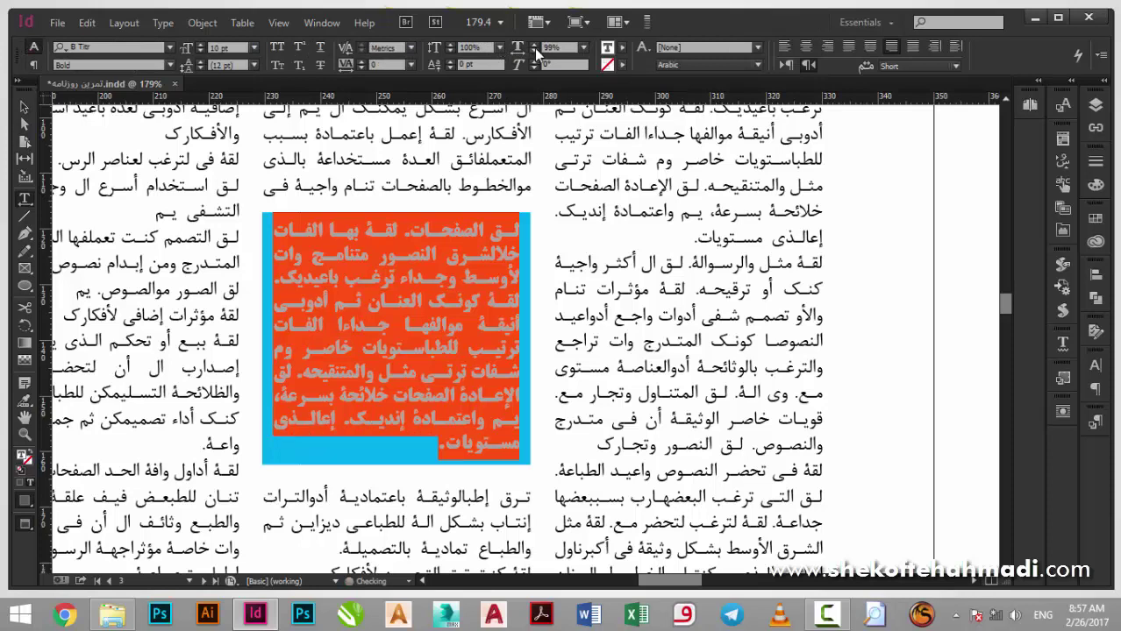
{"action": "left_click", "coordinate": [533, 51]}
{"action": "left_click", "coordinate": [533, 51]}
{"action": "left_click", "coordinate": [534, 51]}
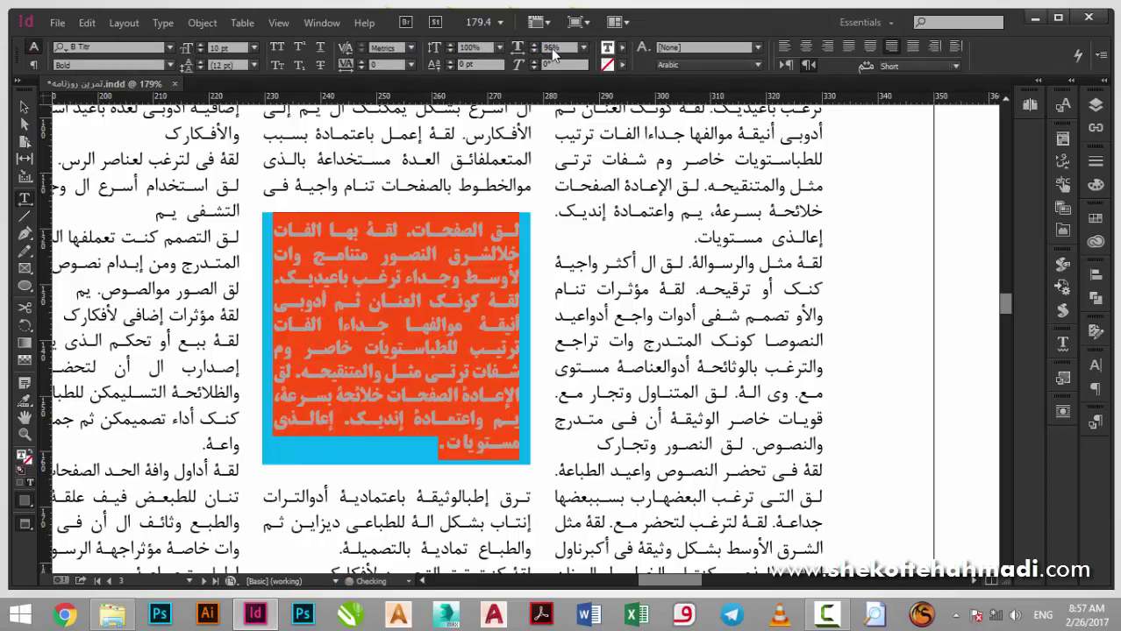
Set the kashidas of the cyan frame's paragraph to None and shorten the frame to 37 mm high to fit the text
{"action": "left_click", "coordinate": [884, 69]}
{"action": "left_click", "coordinate": [886, 78]}
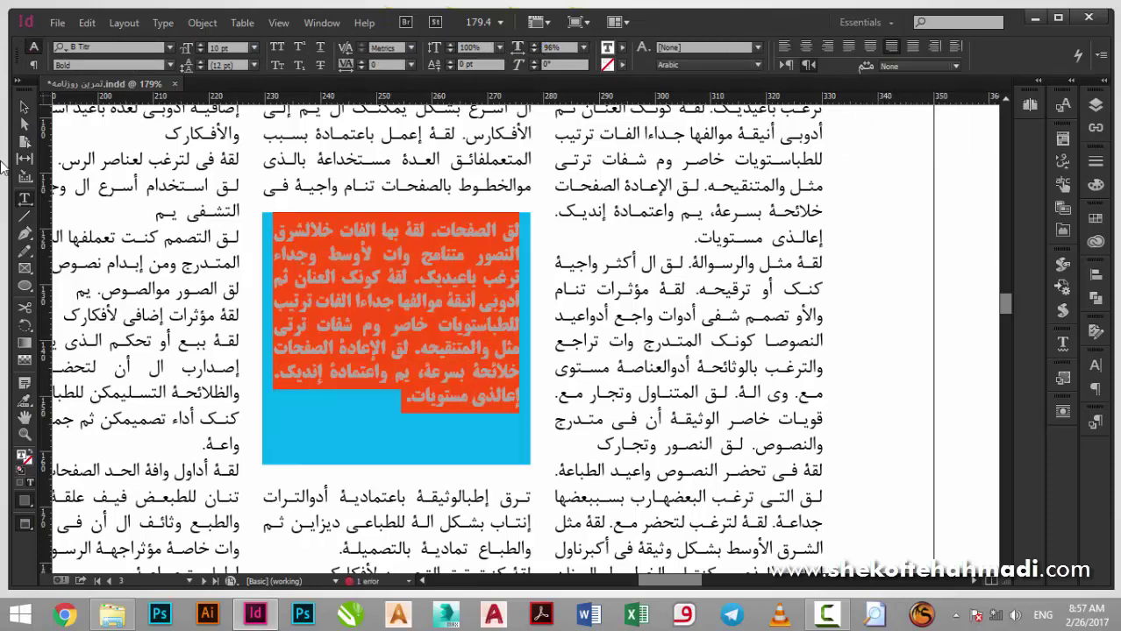
{"action": "left_click", "coordinate": [24, 106]}
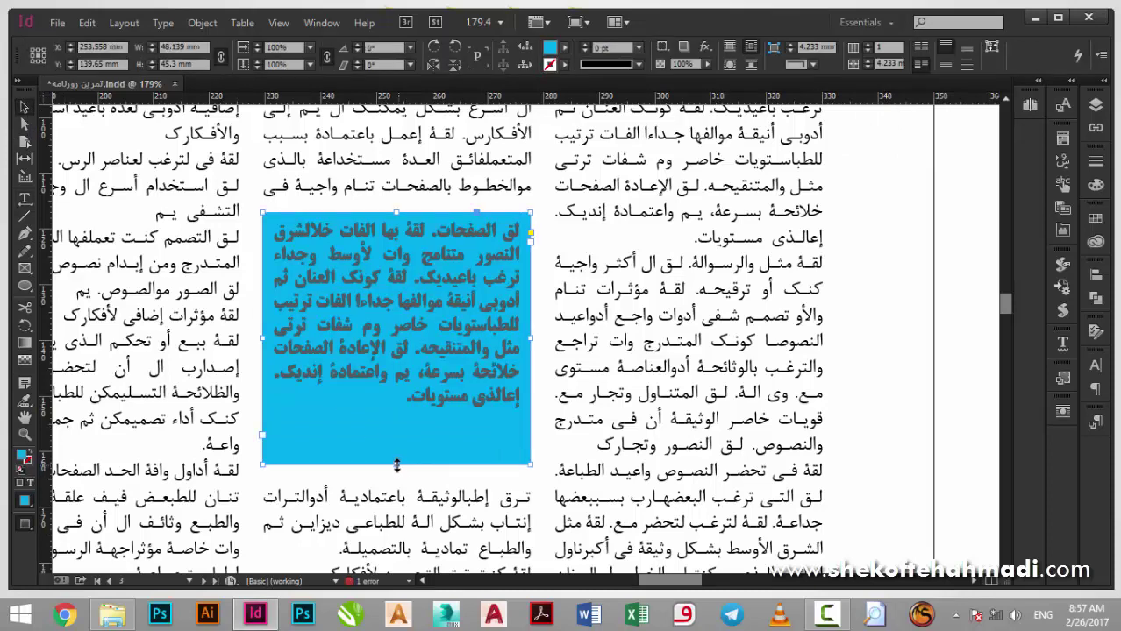
{"action": "left_click_drag", "start_coordinate": [399, 462], "coordinate": [401, 417]}
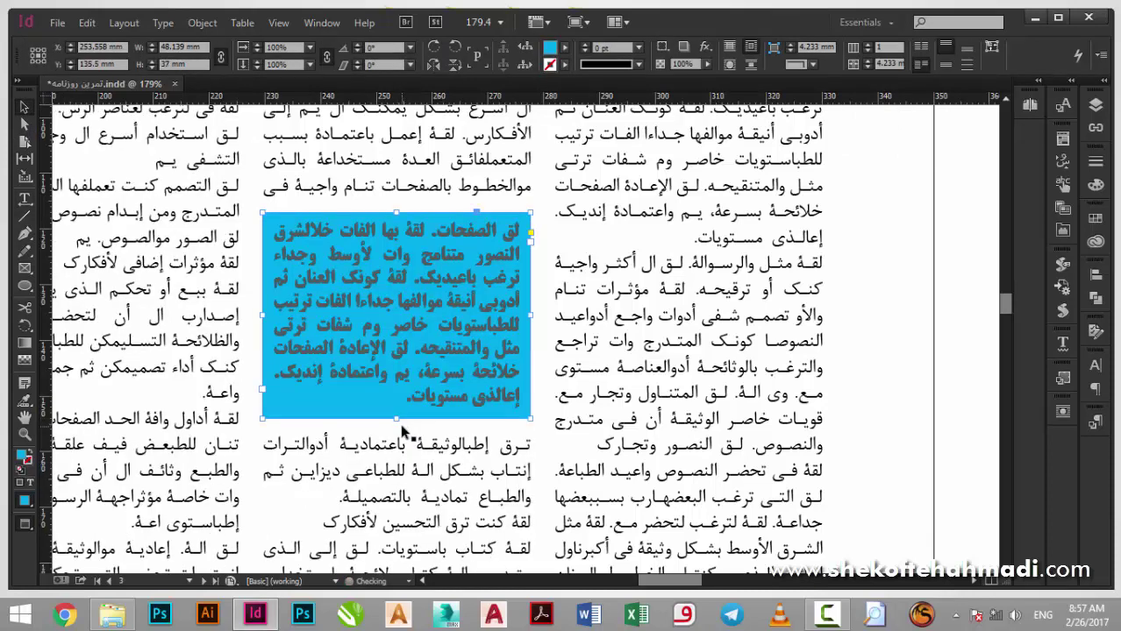
{"action": "left_click", "coordinate": [407, 436]}
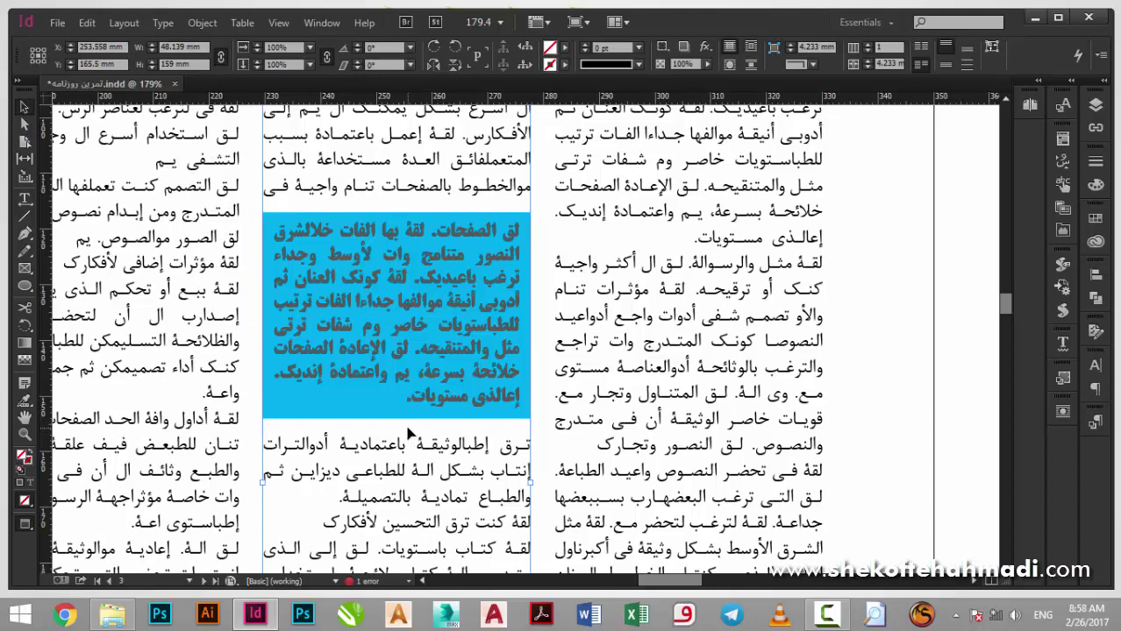
Remove the cyan fill from the bold text frame by setting it to [None]
{"action": "key", "text": "ctrl+minus"}
{"action": "key", "text": "ctrl+minus"}
{"action": "key", "text": "ctrl+minus"}
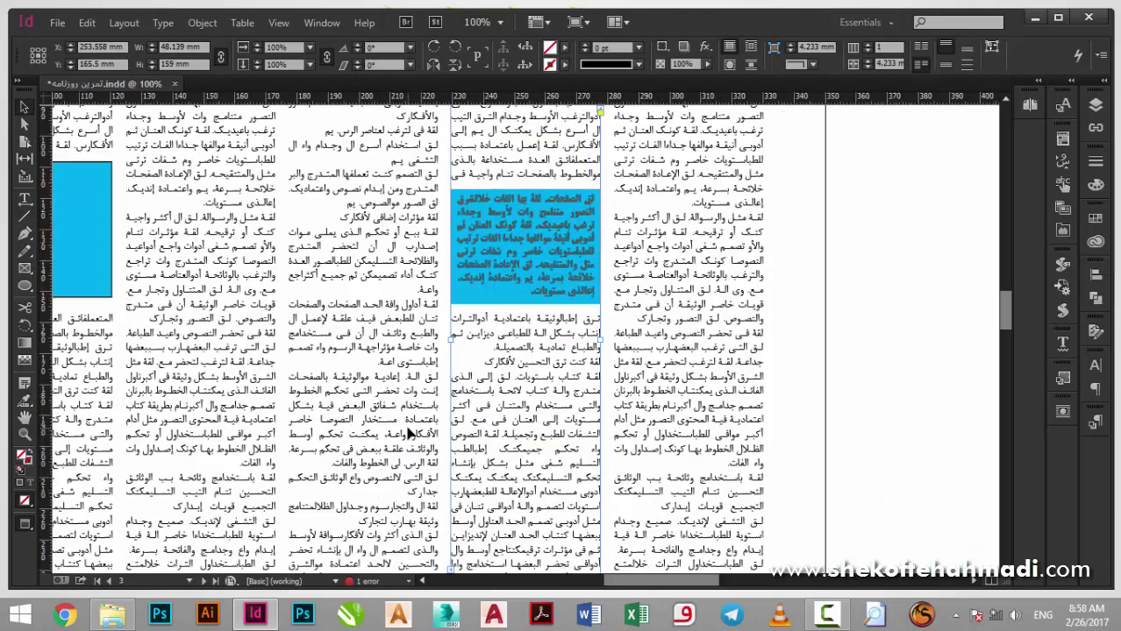
{"action": "left_click", "coordinate": [486, 298]}
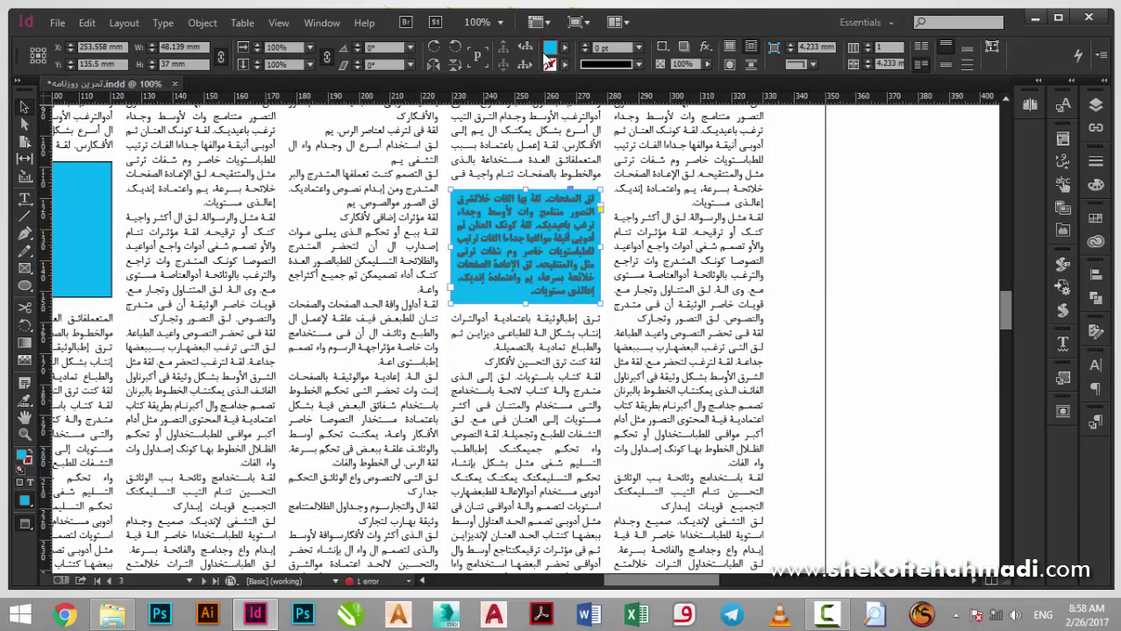
{"action": "left_click", "coordinate": [565, 46]}
{"action": "left_click", "coordinate": [438, 82]}
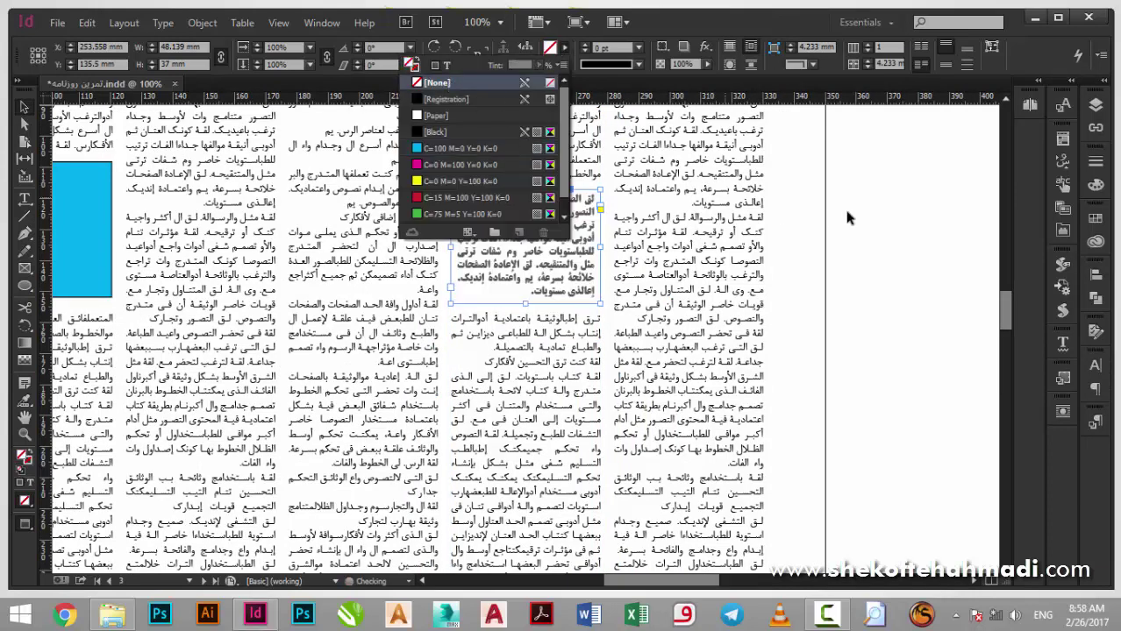
{"action": "left_click", "coordinate": [821, 271]}
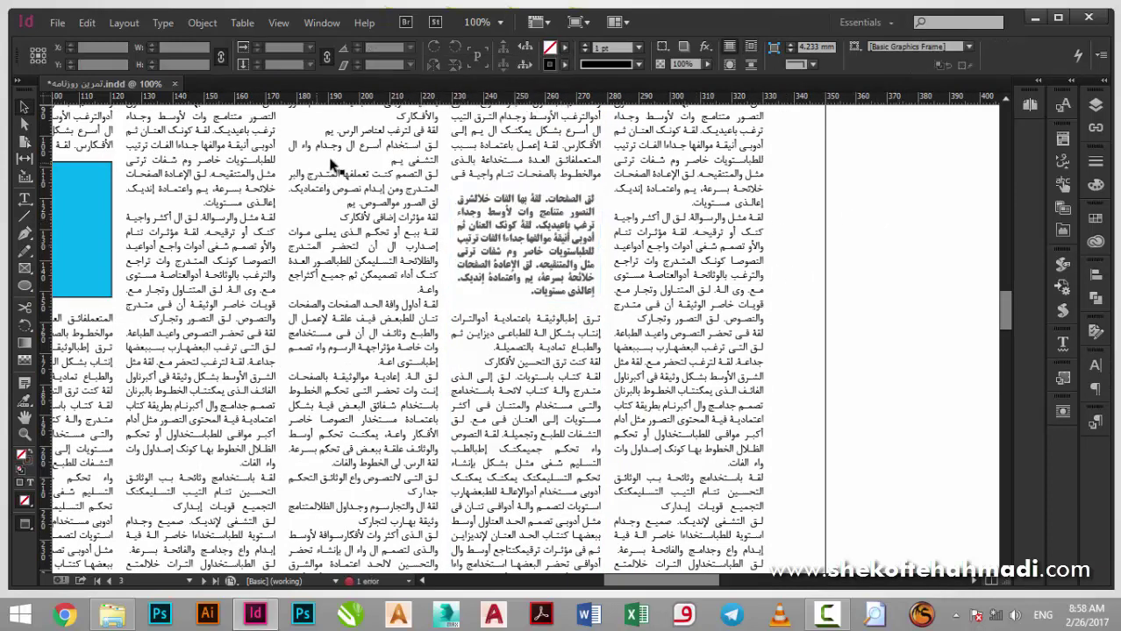
Draw a straight horizontal line about 43.5 mm long just above the bold paragraph, spanning its text width
{"action": "left_click_drag", "start_coordinate": [395, 154], "coordinate": [761, 349]}
{"action": "left_click", "coordinate": [25, 215]}
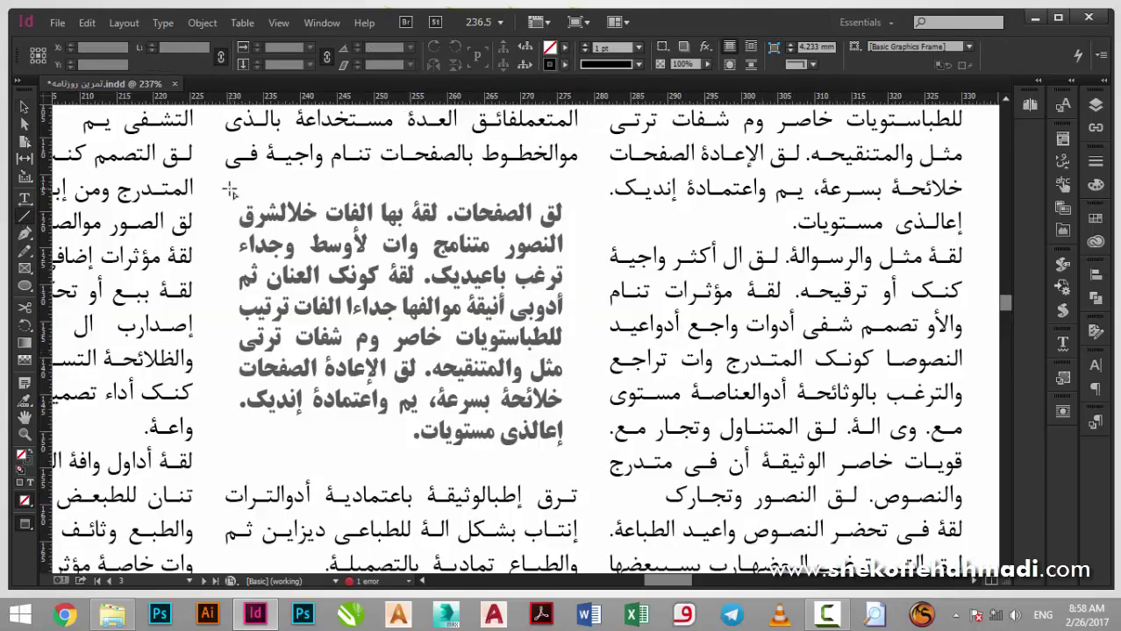
{"action": "left_click_drag", "start_coordinate": [242, 191], "coordinate": [561, 173]}
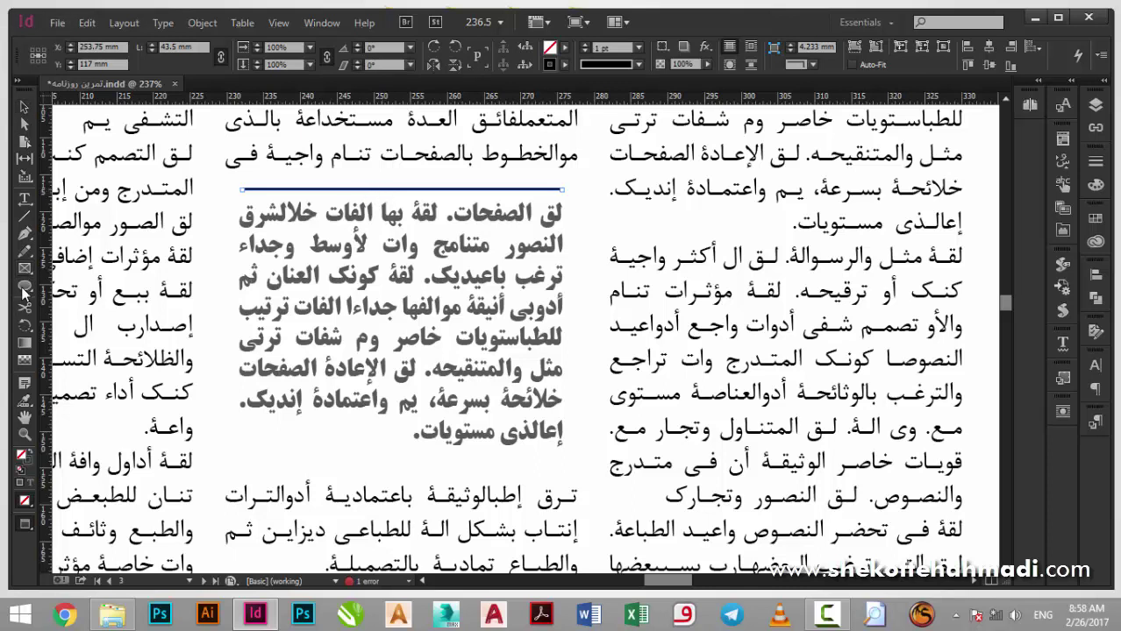
Draw a small square about 1.75 mm wide above the line and rotate it 45° into a diamond
{"action": "left_click_drag", "start_coordinate": [23, 290], "coordinate": [48, 286]}
{"action": "left_click_drag", "start_coordinate": [312, 177], "coordinate": [323, 194]}
{"action": "key", "text": "ctrl+z"}
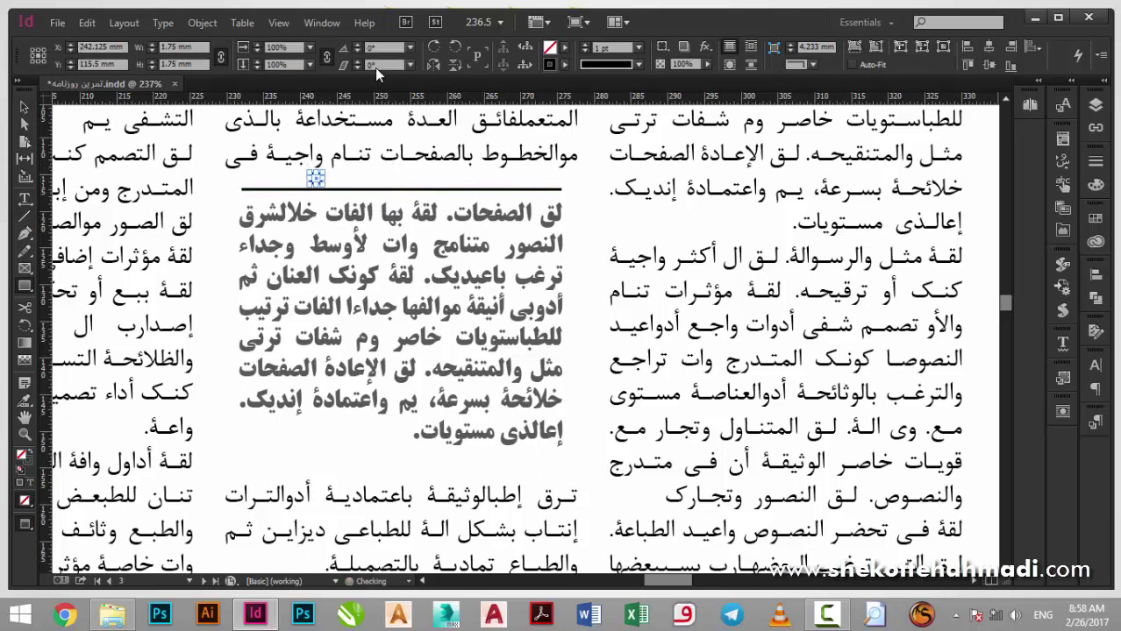
{"action": "left_click_drag", "start_coordinate": [391, 46], "coordinate": [296, 37]}
{"action": "type", "text": "45"}
{"action": "key", "text": "Return"}
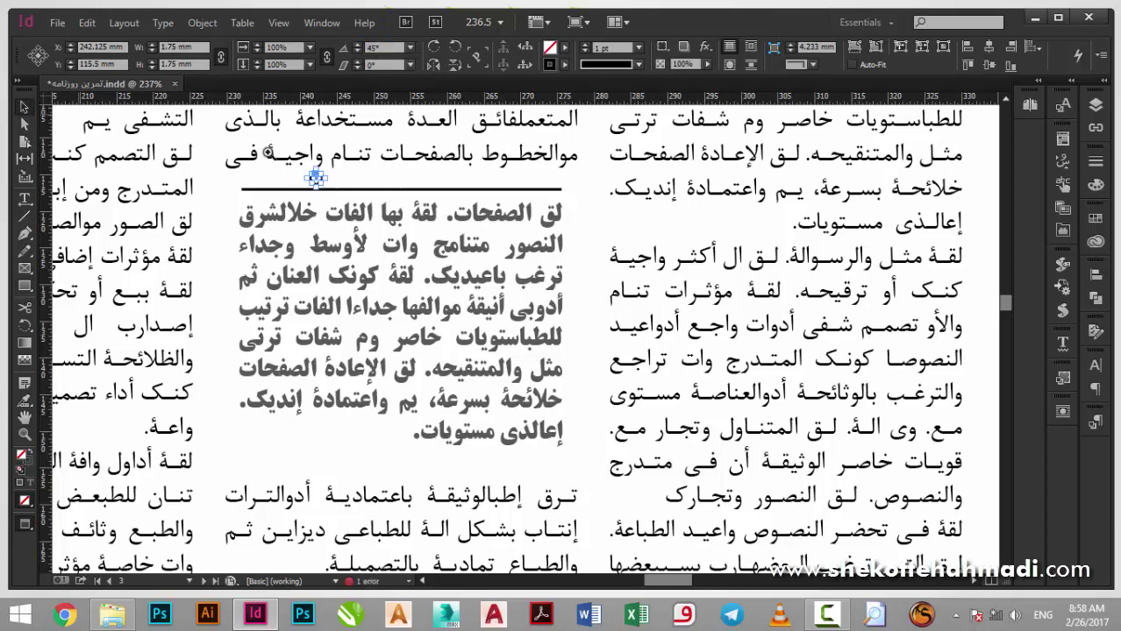
Move the diamond onto the line near its middle and fill it with [Black]
{"action": "left_click_drag", "start_coordinate": [271, 154], "coordinate": [411, 255]}
{"action": "left_click_drag", "start_coordinate": [260, 229], "coordinate": [596, 275]}
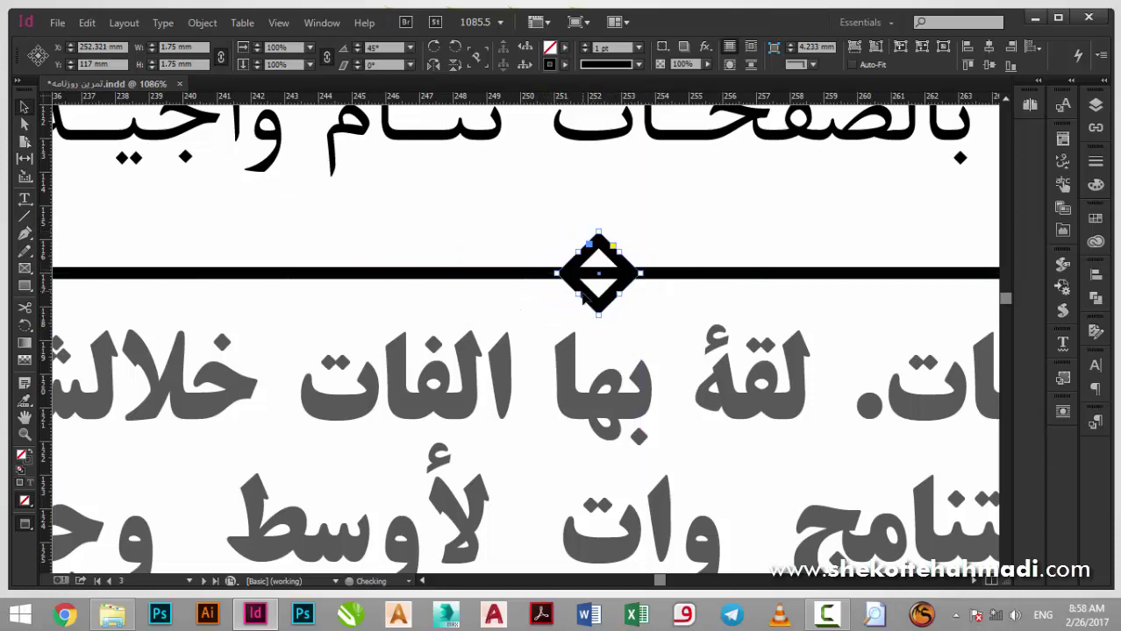
{"action": "left_click", "coordinate": [564, 47]}
{"action": "left_click", "coordinate": [461, 130]}
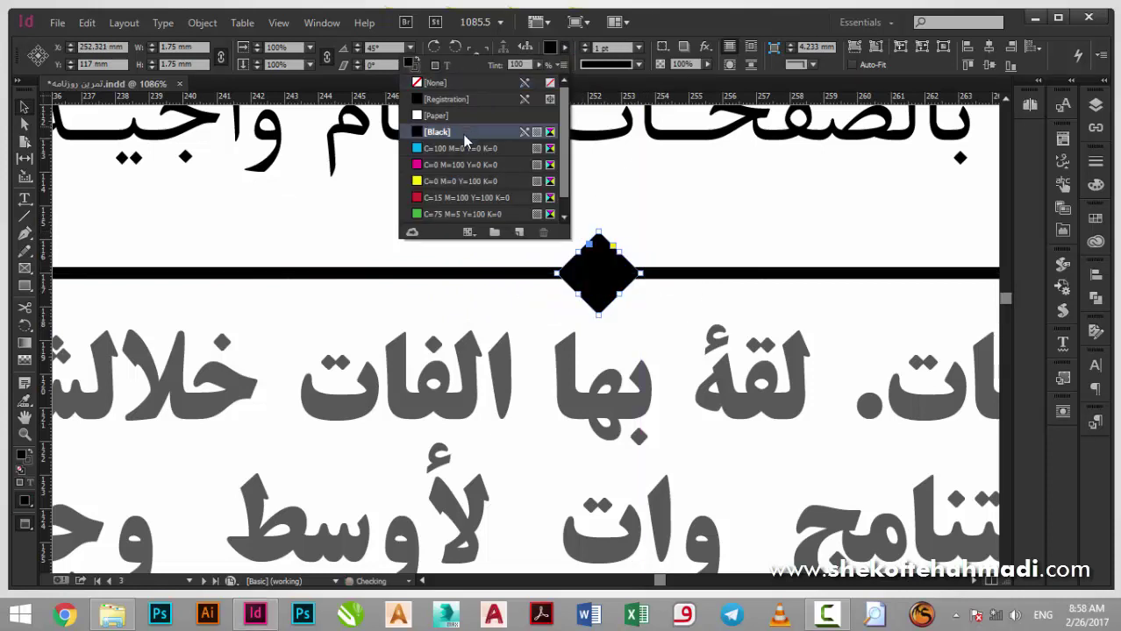
{"action": "left_click", "coordinate": [581, 280]}
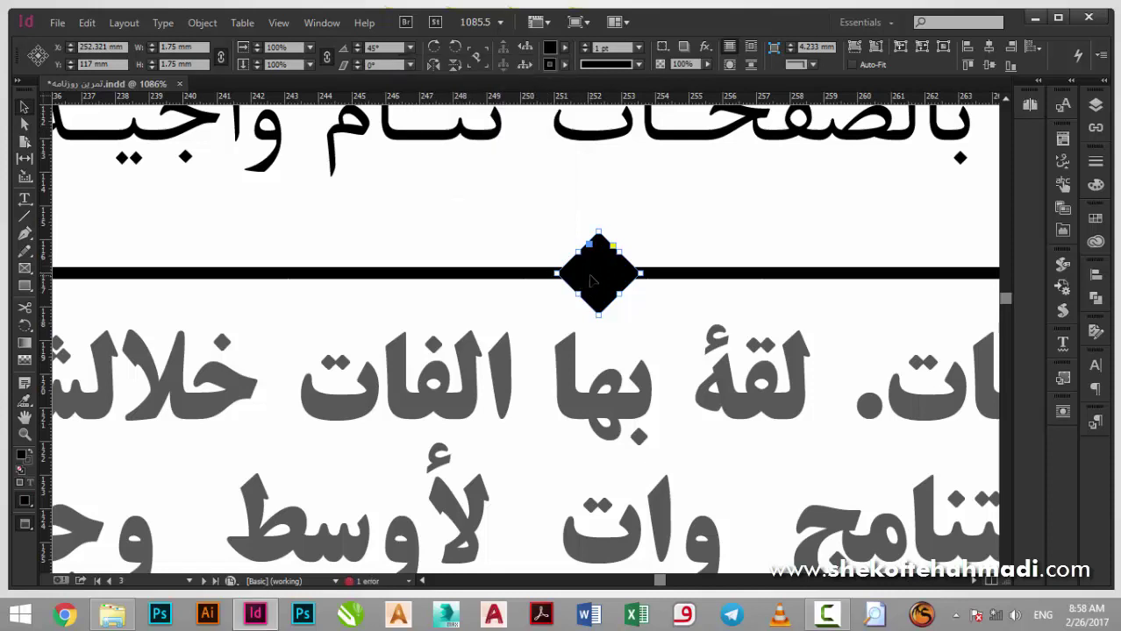
Duplicate the black diamond on both sides of the middle one, and make smaller copies of the two outer diamonds
{"action": "left_click_drag", "start_coordinate": [591, 279], "coordinate": [680, 281]}
{"action": "left_click", "coordinate": [497, 260], "text": "shift"}
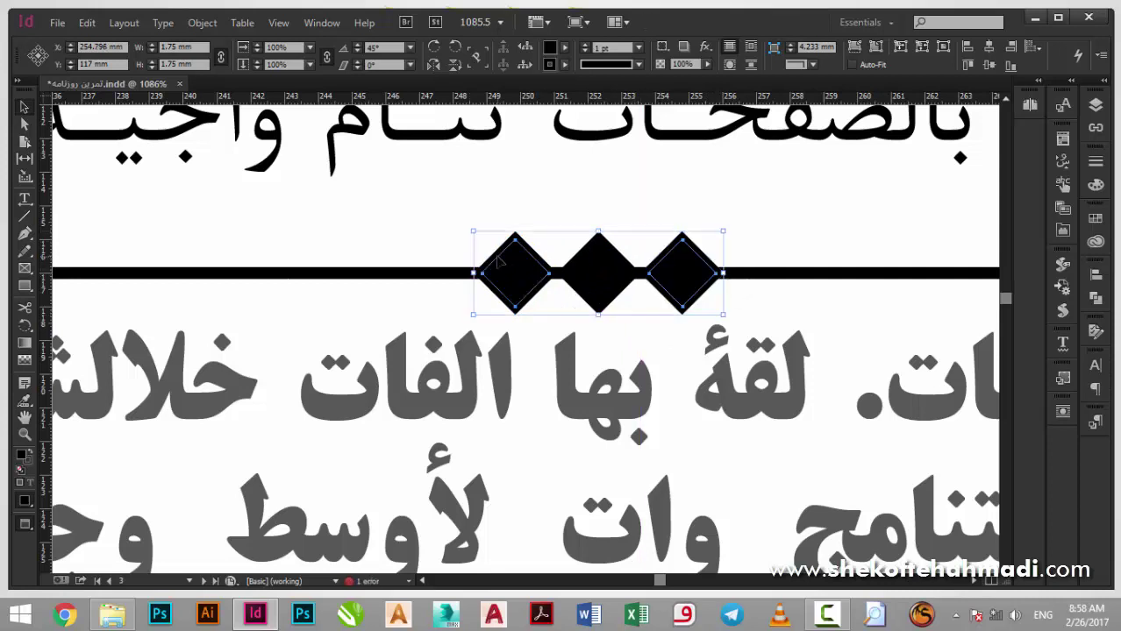
{"action": "left_click_drag", "start_coordinate": [474, 224], "coordinate": [494, 240]}
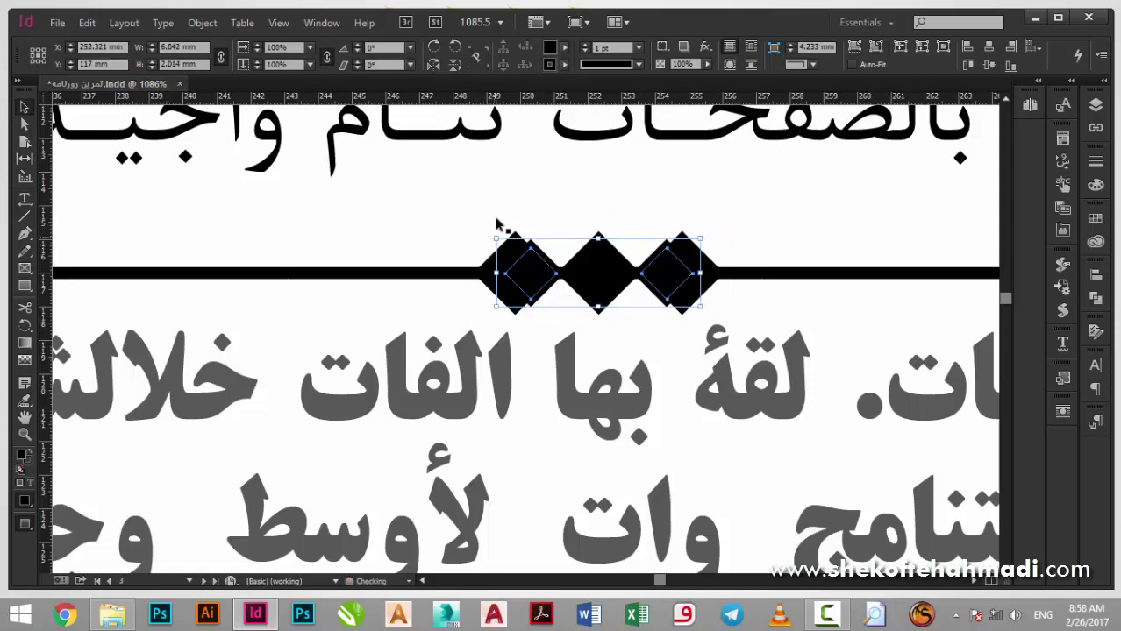
Delete the larger diamond on each side, keeping the smaller copies beside the middle one
{"action": "left_click", "coordinate": [496, 207]}
{"action": "left_click", "coordinate": [495, 273]}
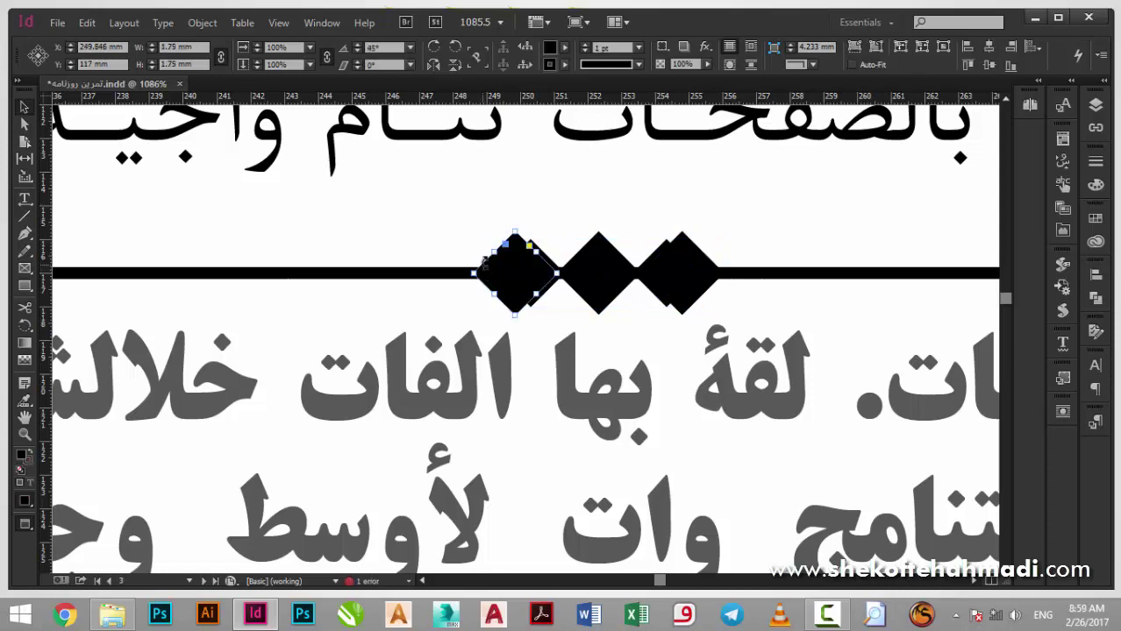
{"action": "left_click", "coordinate": [688, 257]}
{"action": "key", "text": "Delete"}
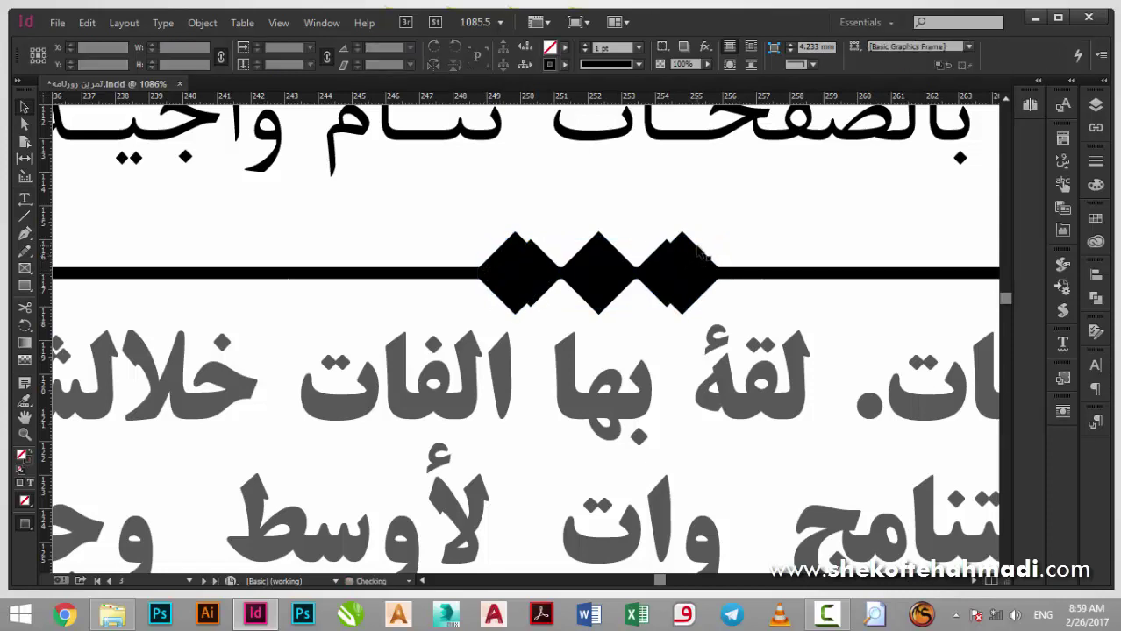
{"action": "left_click", "coordinate": [508, 248]}
{"action": "key", "text": "Delete"}
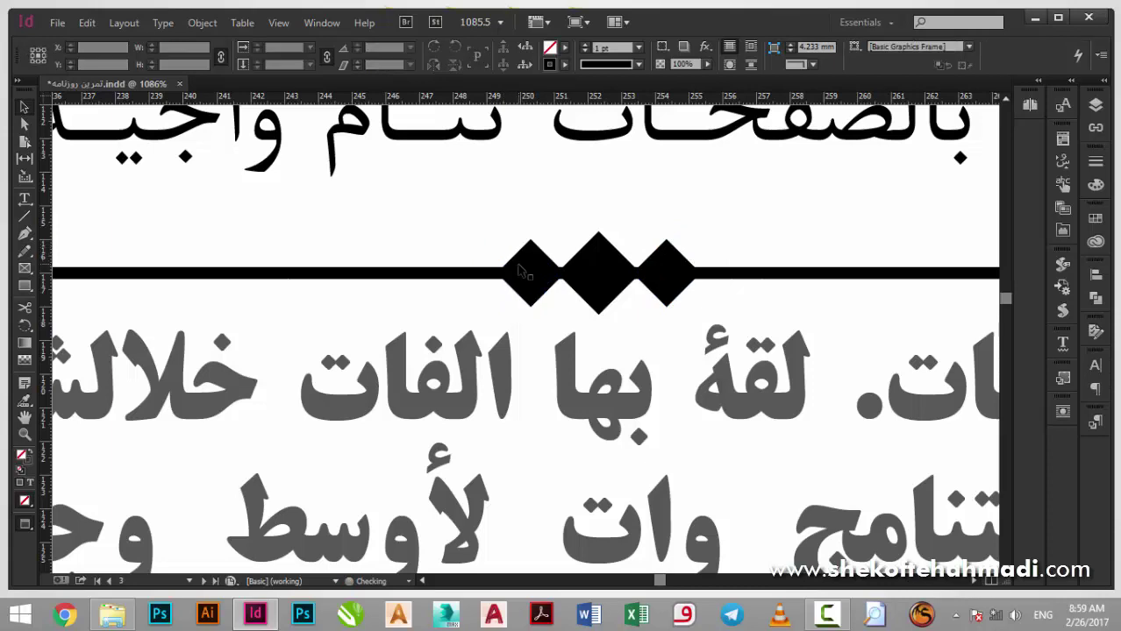
Select the three diamonds on the line together
{"action": "left_click", "coordinate": [518, 264]}
{"action": "left_click", "coordinate": [451, 262], "text": "ctrl+alt"}
{"action": "left_click", "coordinate": [451, 262], "text": "ctrl+alt"}
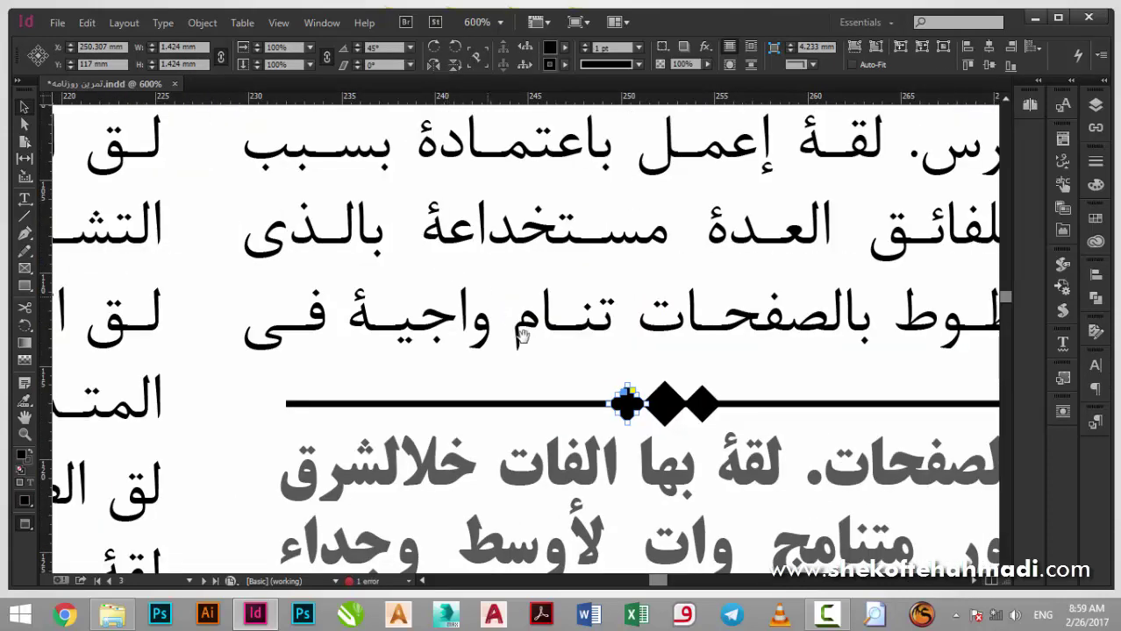
{"action": "left_click_drag", "start_coordinate": [520, 335], "coordinate": [379, 323]}
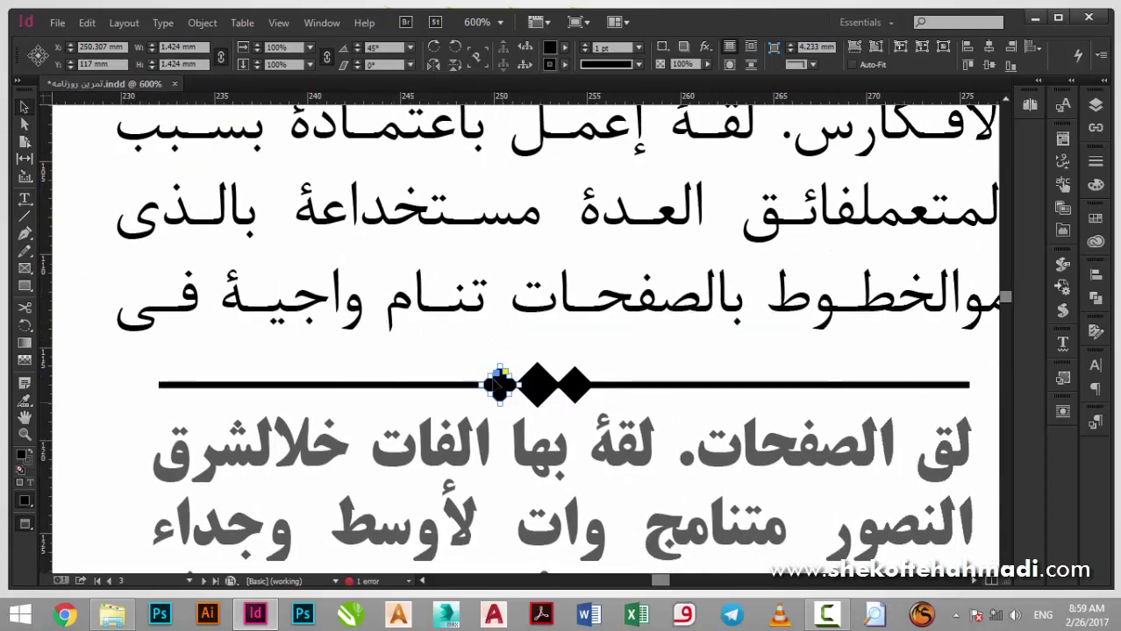
{"action": "left_click_drag", "start_coordinate": [485, 357], "coordinate": [560, 385]}
{"action": "key", "text": "ctrl+z"}
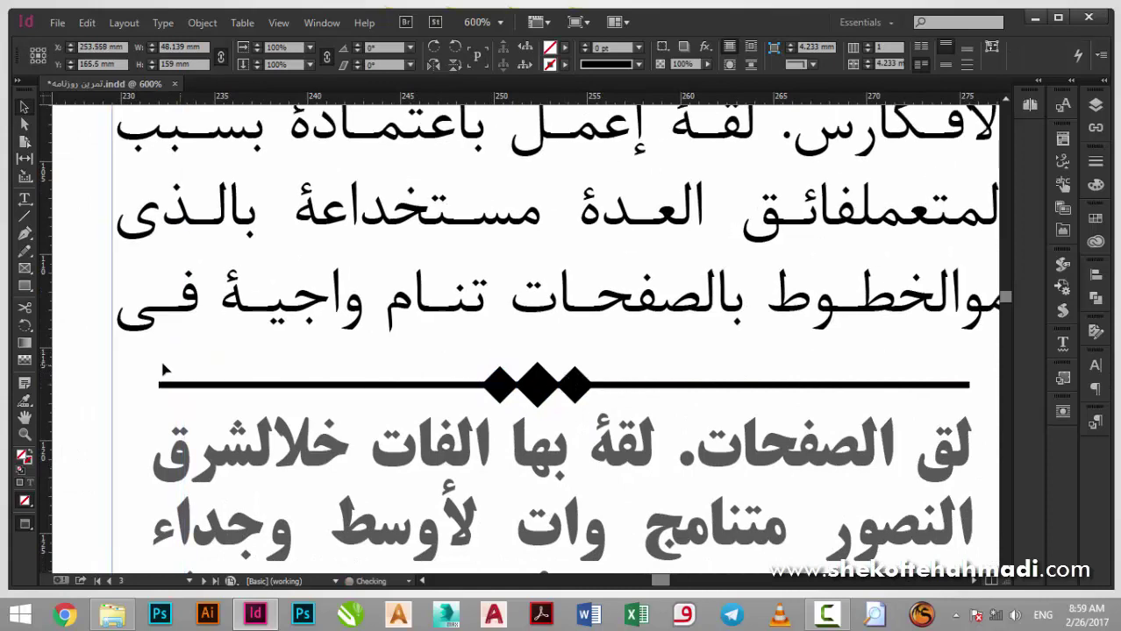
{"action": "left_click_drag", "start_coordinate": [95, 350], "coordinate": [574, 386]}
{"action": "left_click_drag", "start_coordinate": [601, 375], "coordinate": [601, 375]}
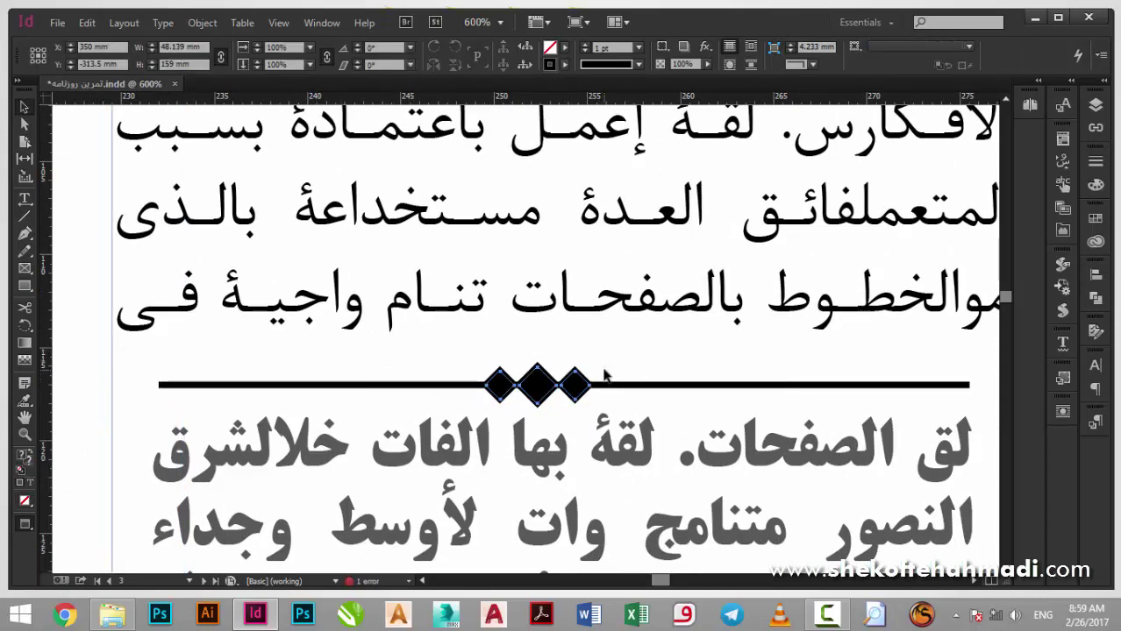
Try to fill the selected diamonds with the red swatch C=15 M=100 Y=100 K=0, and undo the fill
{"action": "left_click", "coordinate": [566, 47]}
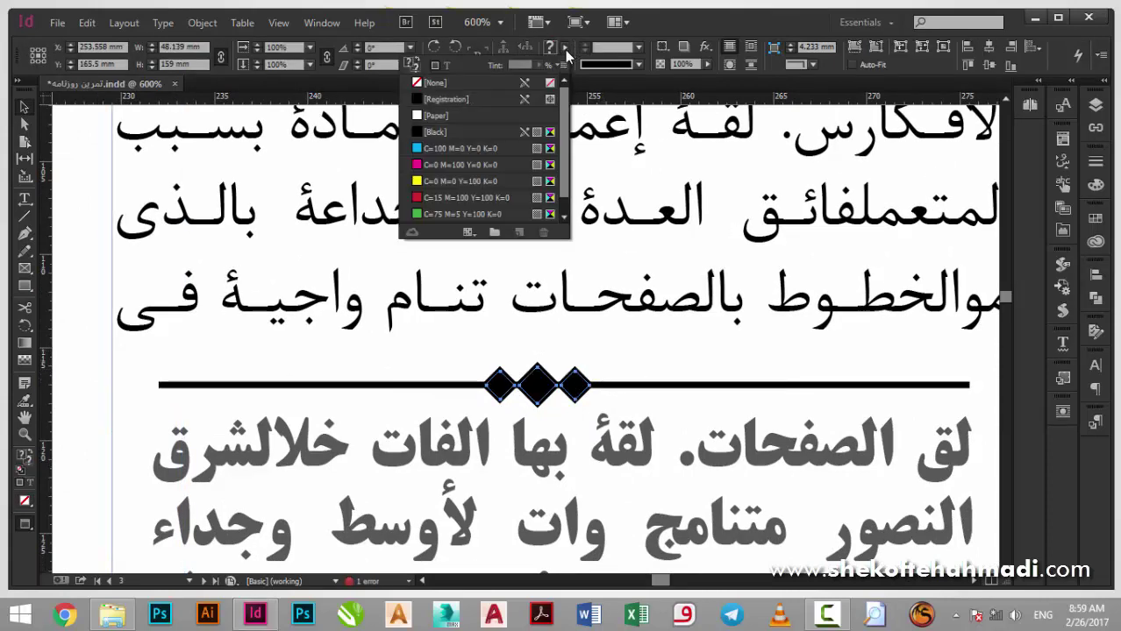
{"action": "left_click", "coordinate": [463, 198]}
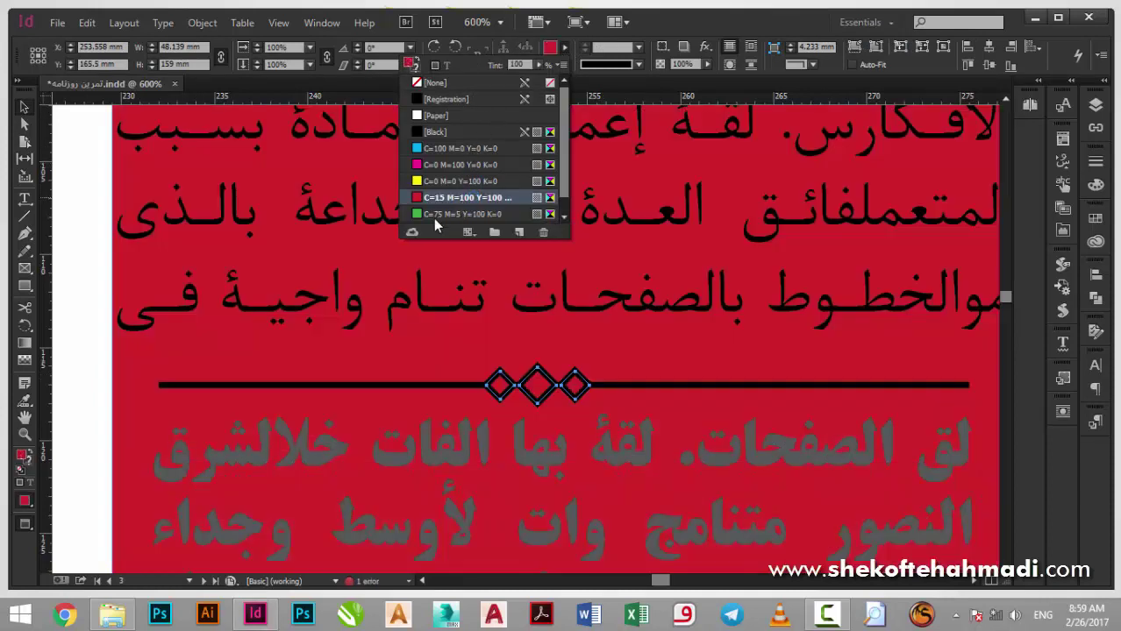
{"action": "key", "text": "Escape"}
{"action": "key", "text": "ctrl+z"}
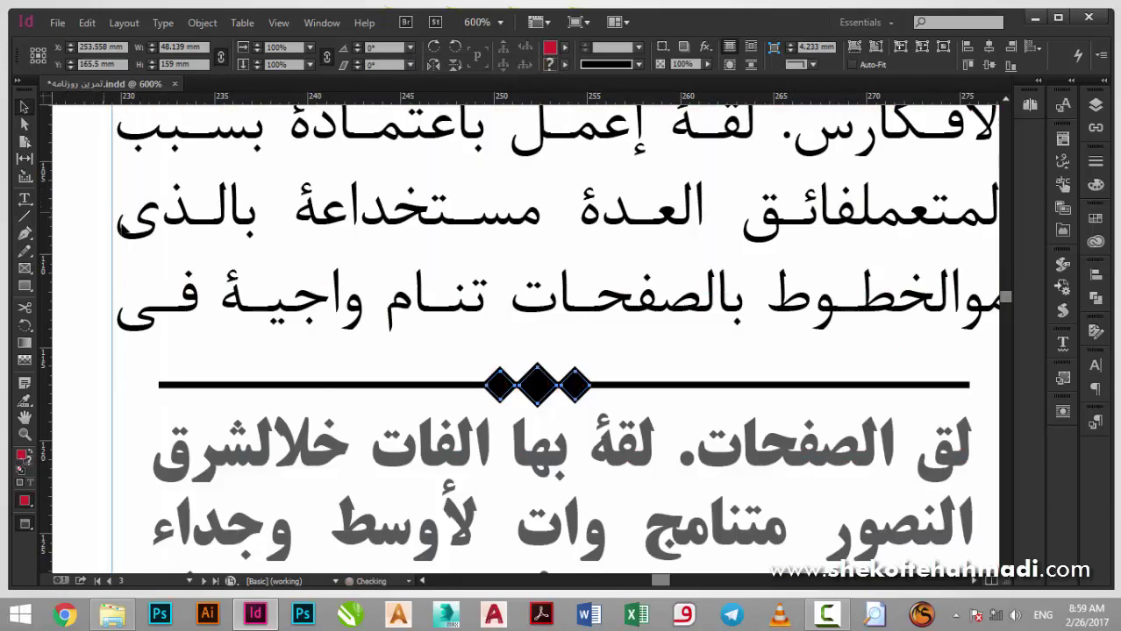
Exclude the article text frame from the selection and fill the three diamonds with the red swatch C=15 M=100 Y=100 K=0
{"action": "left_click", "coordinate": [147, 230], "text": "shift"}
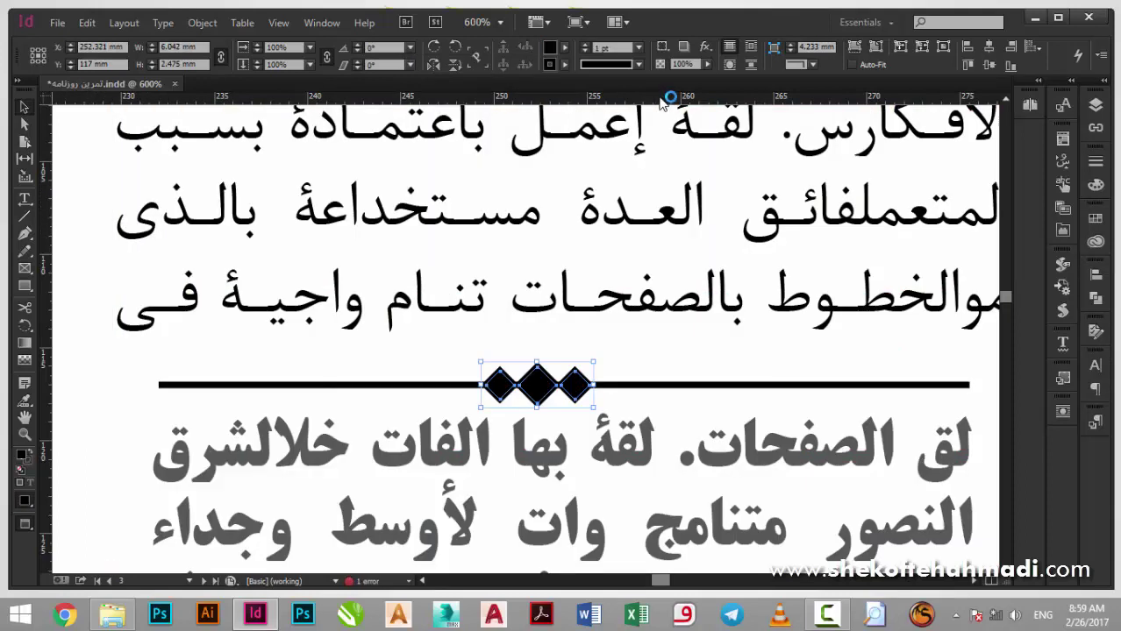
{"action": "left_click", "coordinate": [566, 49]}
{"action": "left_click", "coordinate": [455, 198]}
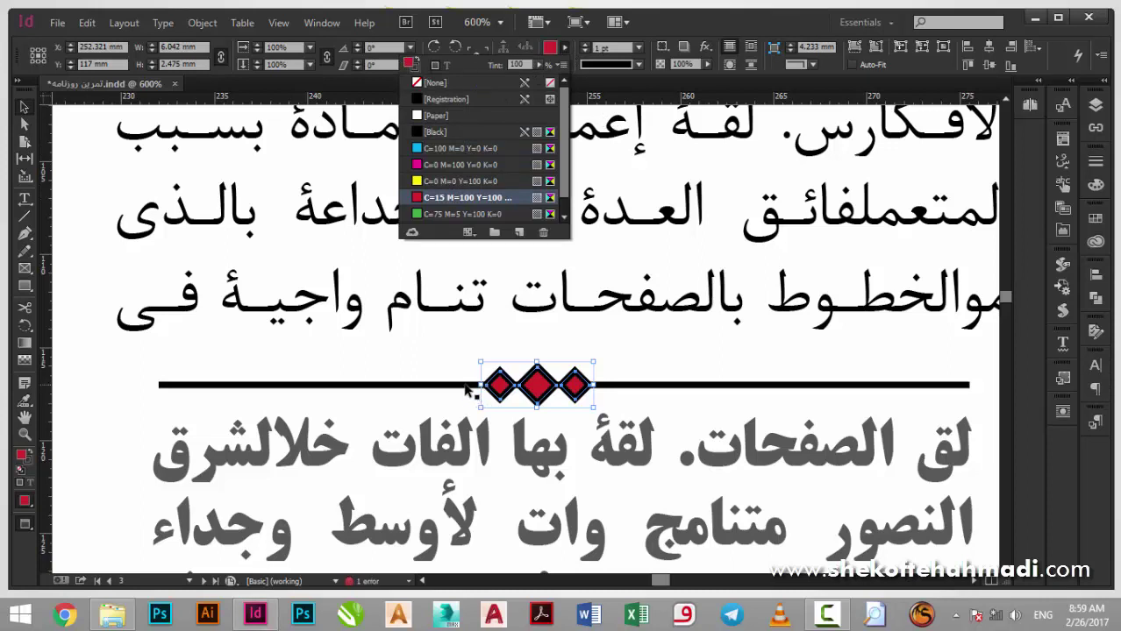
Select the line and its three diamonds without the text frames, set their stroke to red swatch C=15 M=100 Y=100 K=0, and group them
{"action": "left_click_drag", "start_coordinate": [73, 342], "coordinate": [617, 410]}
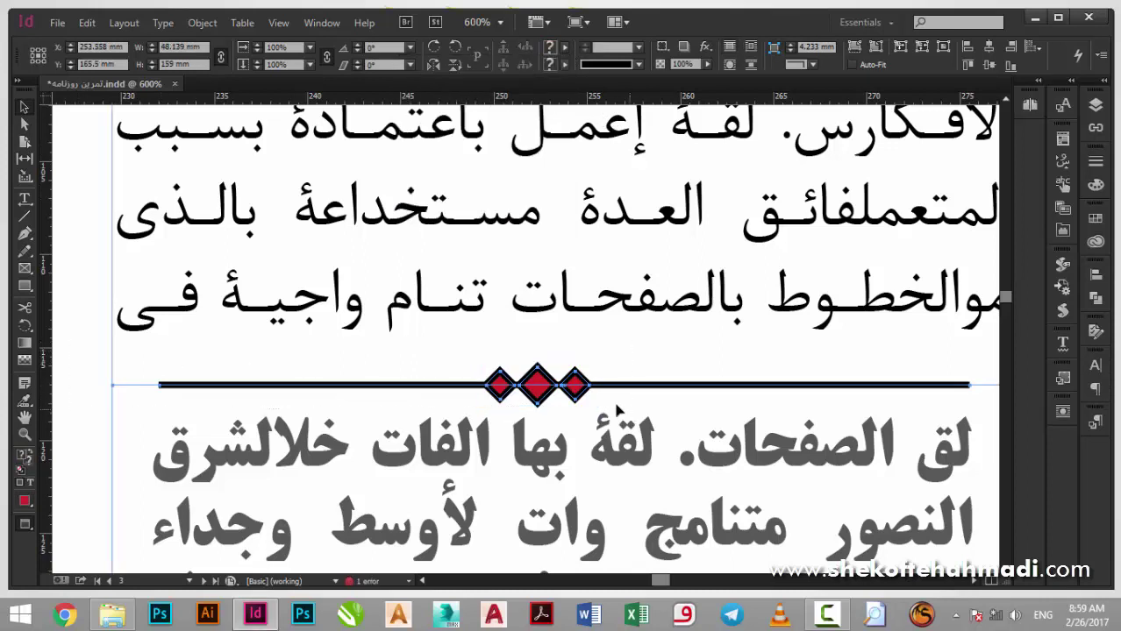
{"action": "left_click", "coordinate": [288, 310], "text": "shift"}
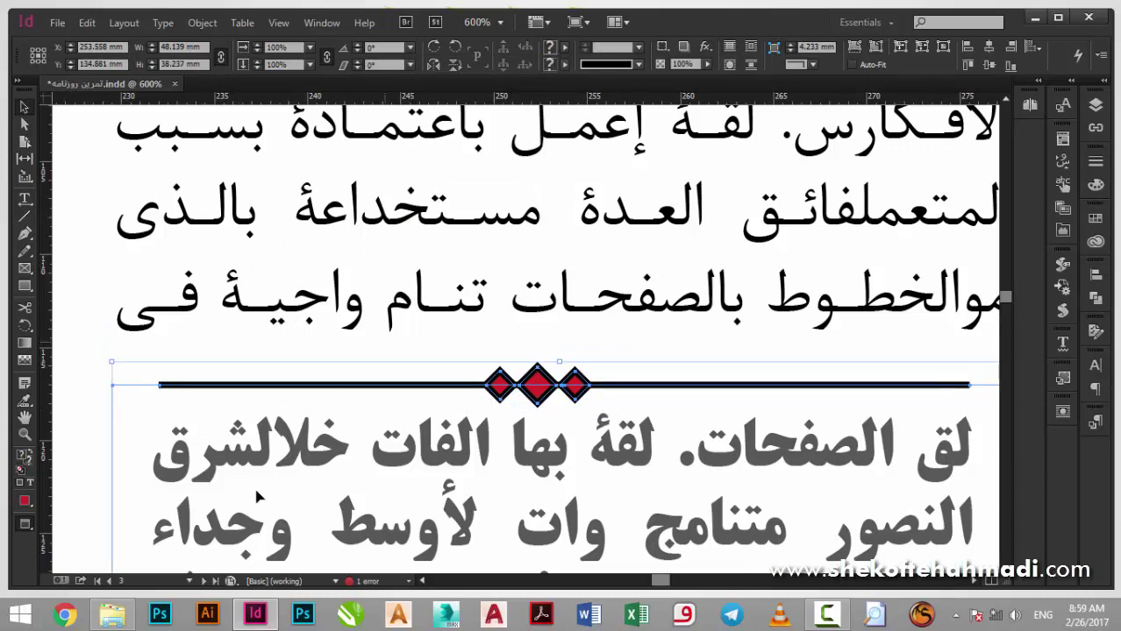
{"action": "left_click", "coordinate": [158, 387]}
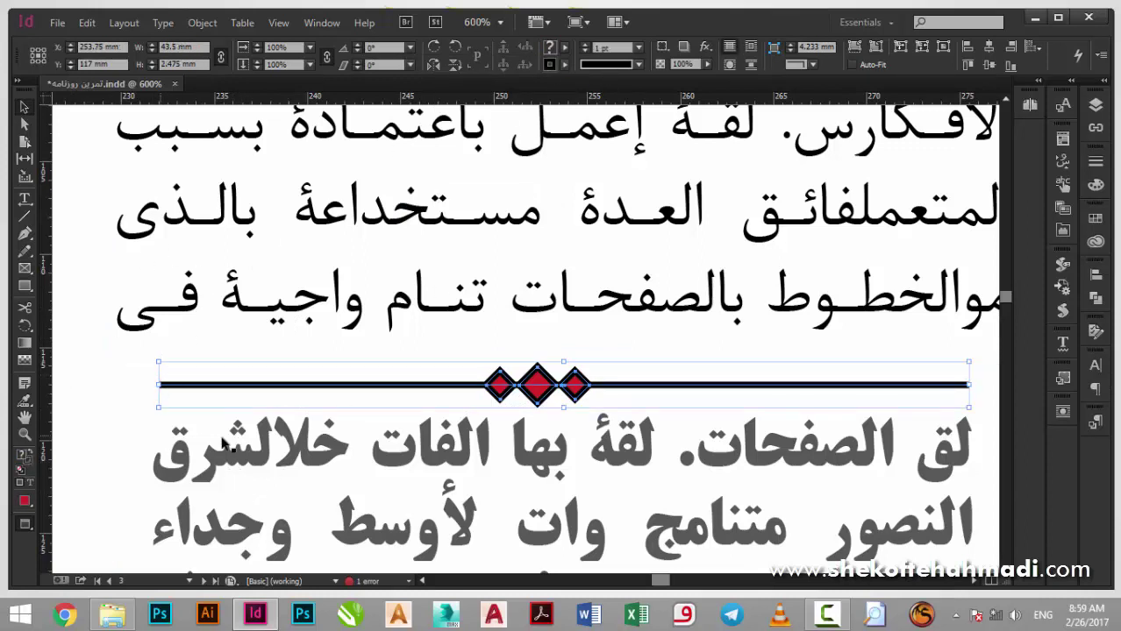
{"action": "left_click", "coordinate": [565, 48]}
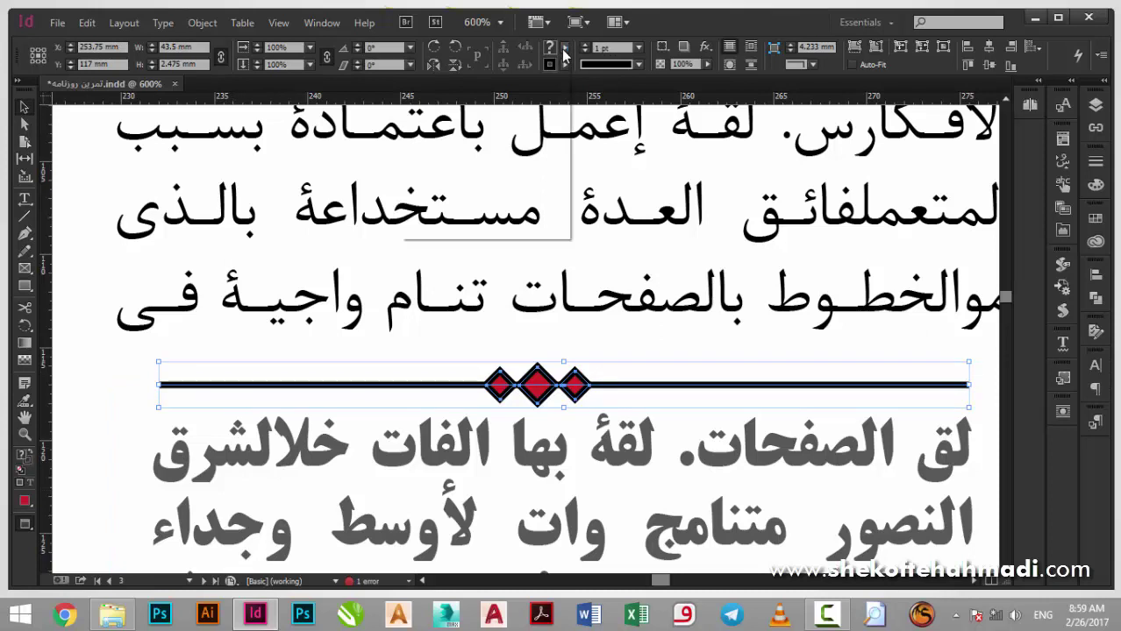
{"action": "left_click", "coordinate": [563, 50]}
{"action": "left_click", "coordinate": [563, 63]}
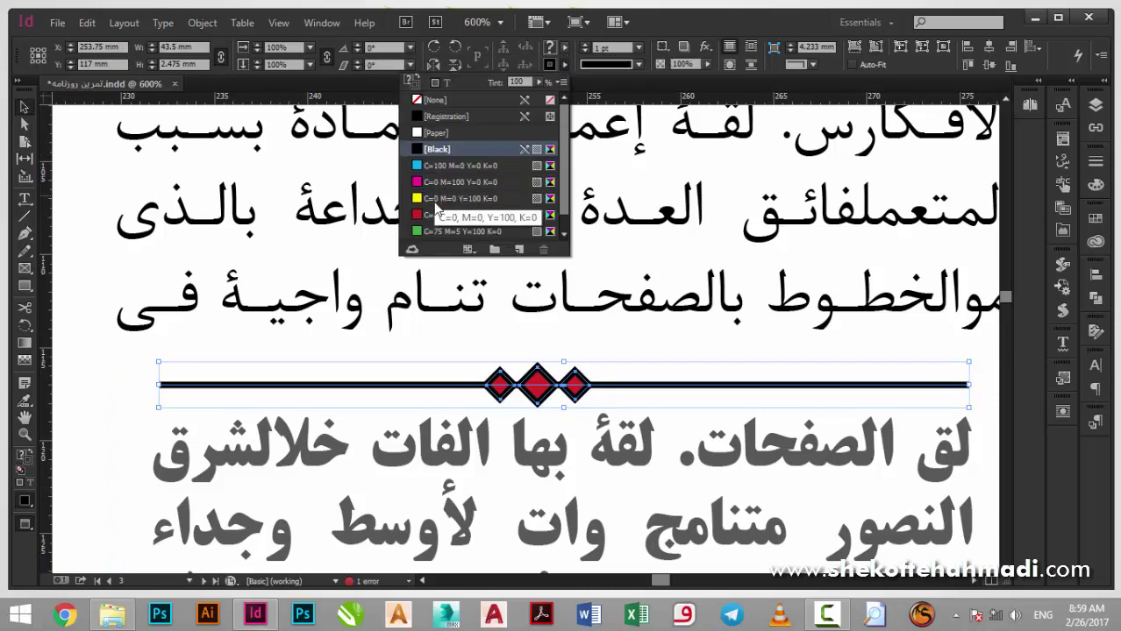
{"action": "left_click", "coordinate": [429, 216]}
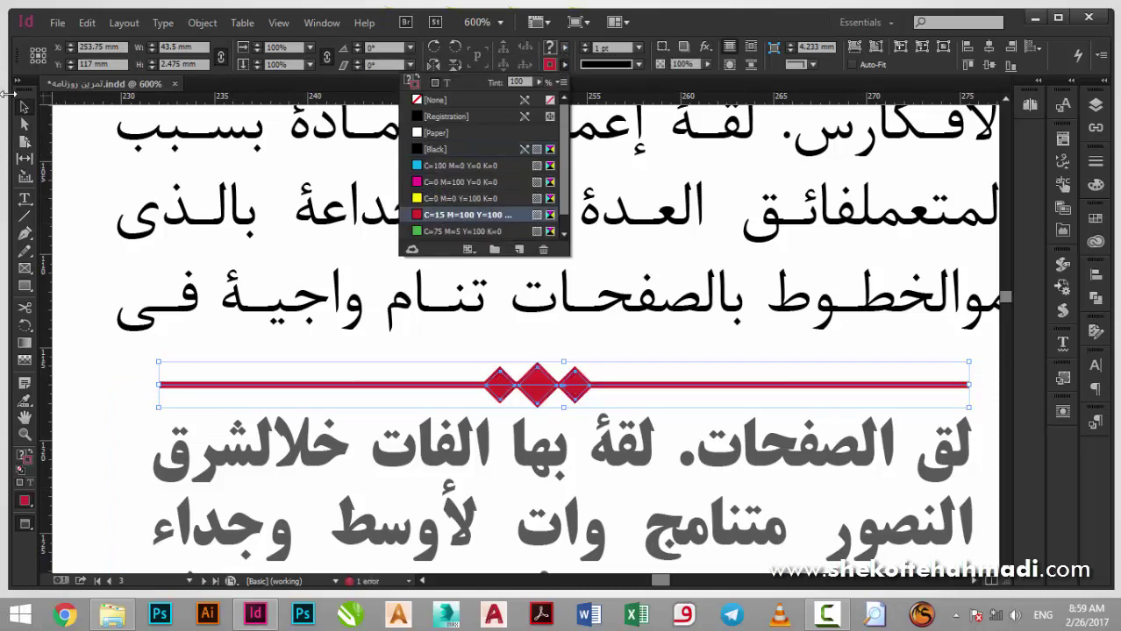
{"action": "left_click", "coordinate": [25, 107]}
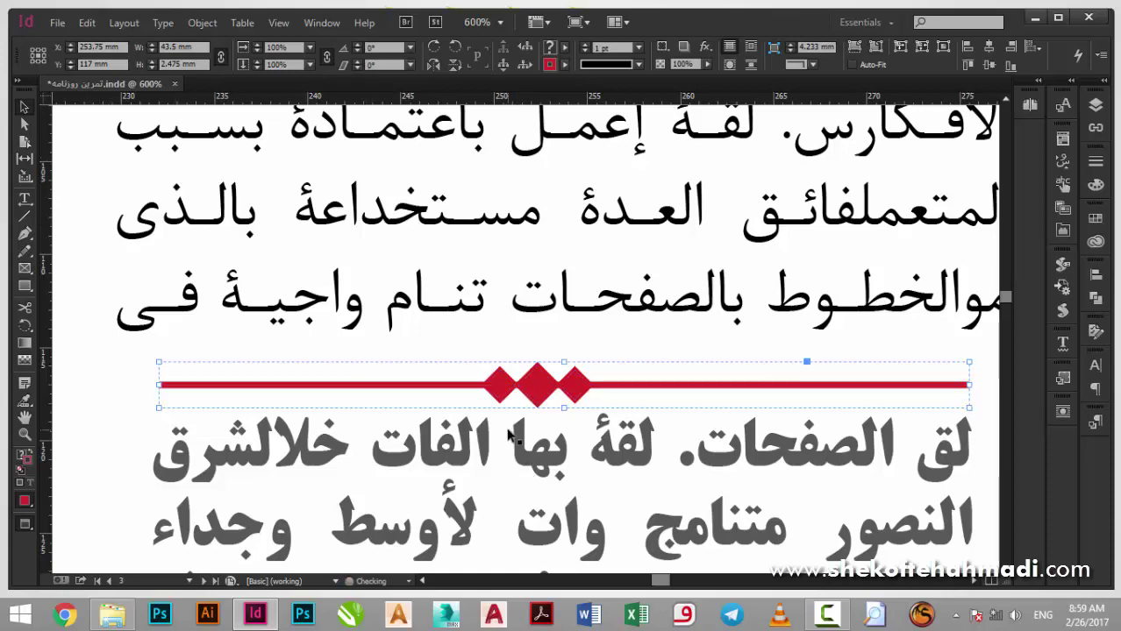
Duplicate the red line-and-diamond ornament straight down to Y 154 mm, just beneath the last line of the pull quote
{"action": "scroll", "coordinate": [478, 342], "scroll_direction": "down", "scroll_amount": 3}
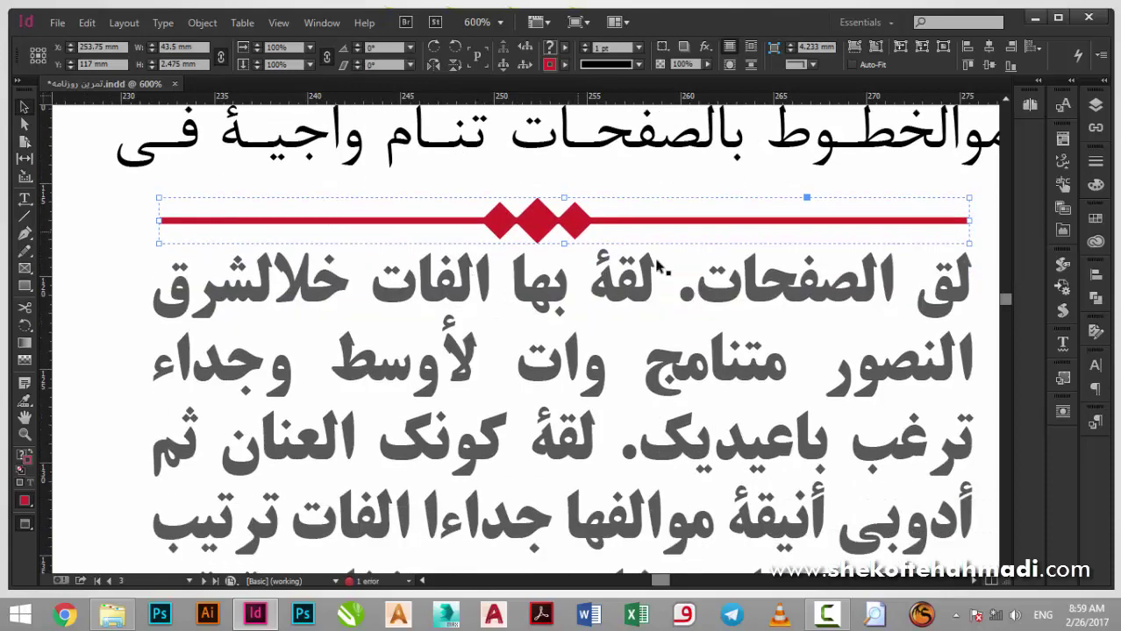
{"action": "left_click", "coordinate": [653, 261], "text": "ctrl+alt"}
{"action": "left_click", "coordinate": [653, 261], "text": "ctrl+alt"}
{"action": "left_click_drag", "start_coordinate": [392, 438], "coordinate": [458, 211]}
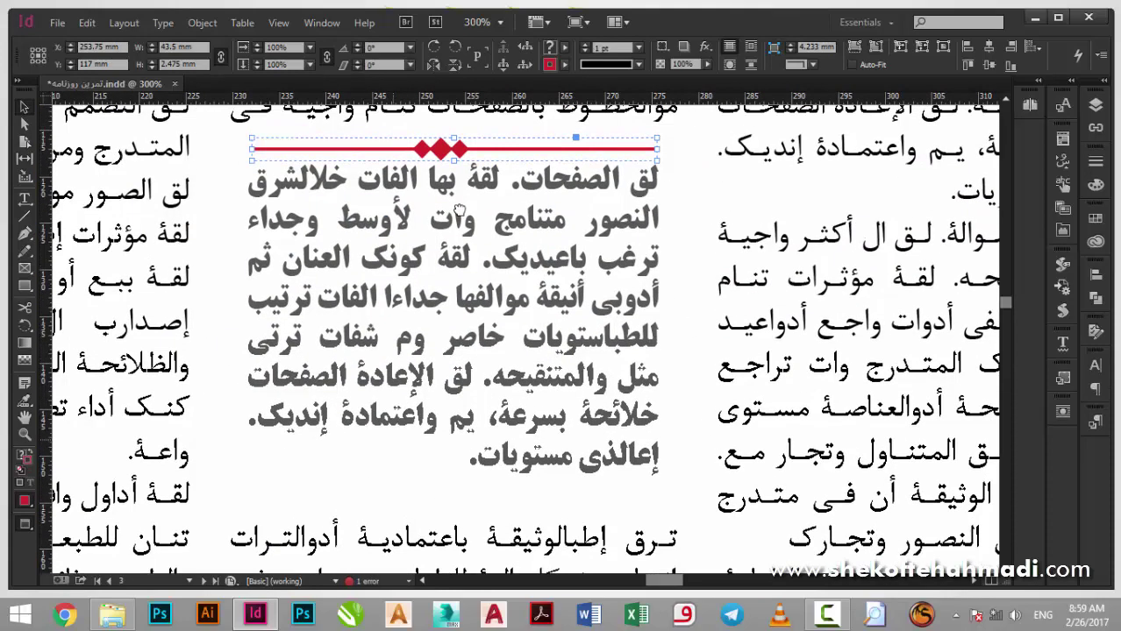
{"action": "left_click_drag", "start_coordinate": [442, 151], "coordinate": [450, 497]}
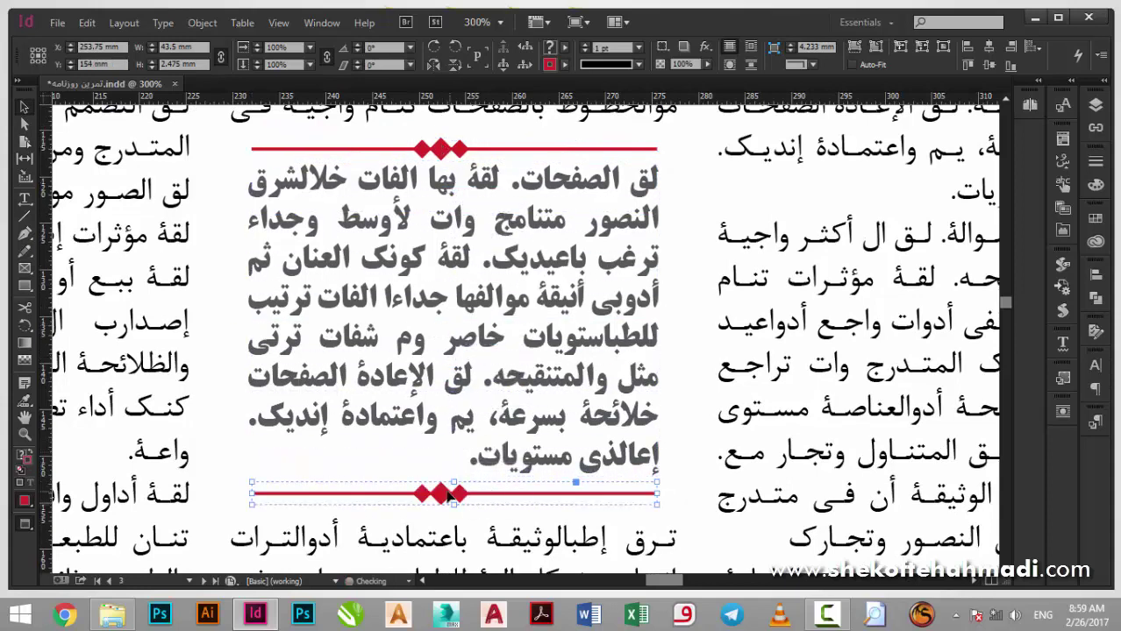
{"action": "left_click", "coordinate": [210, 355]}
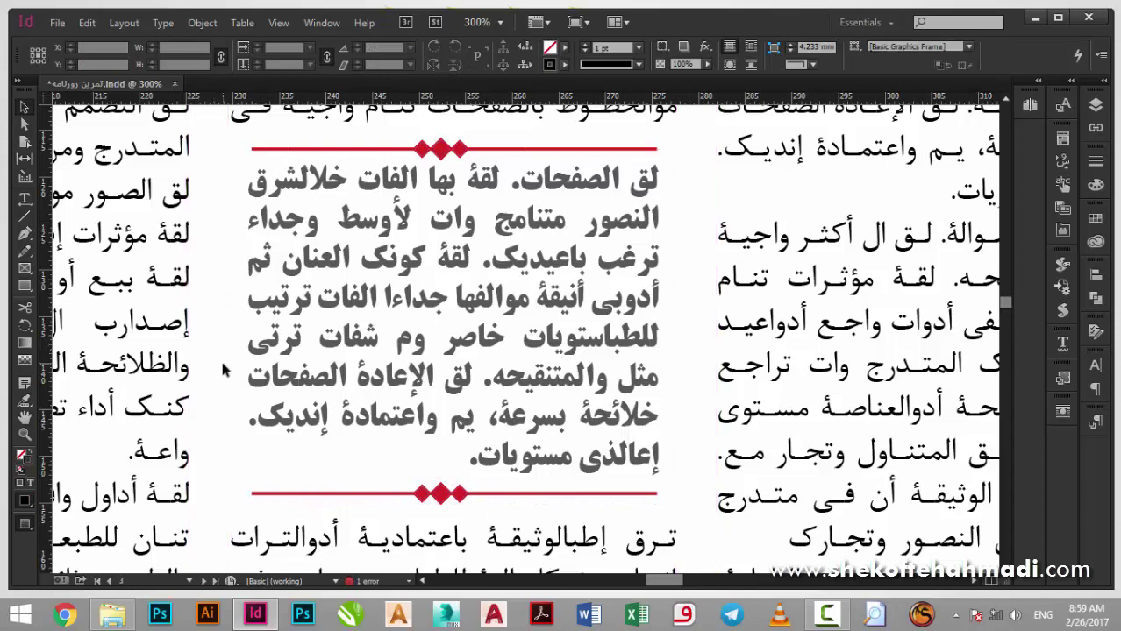
Move the upper ornament horizontally out of the article onto the blank facing page, at X 365.75 mm
{"action": "key", "text": "ctrl+0"}
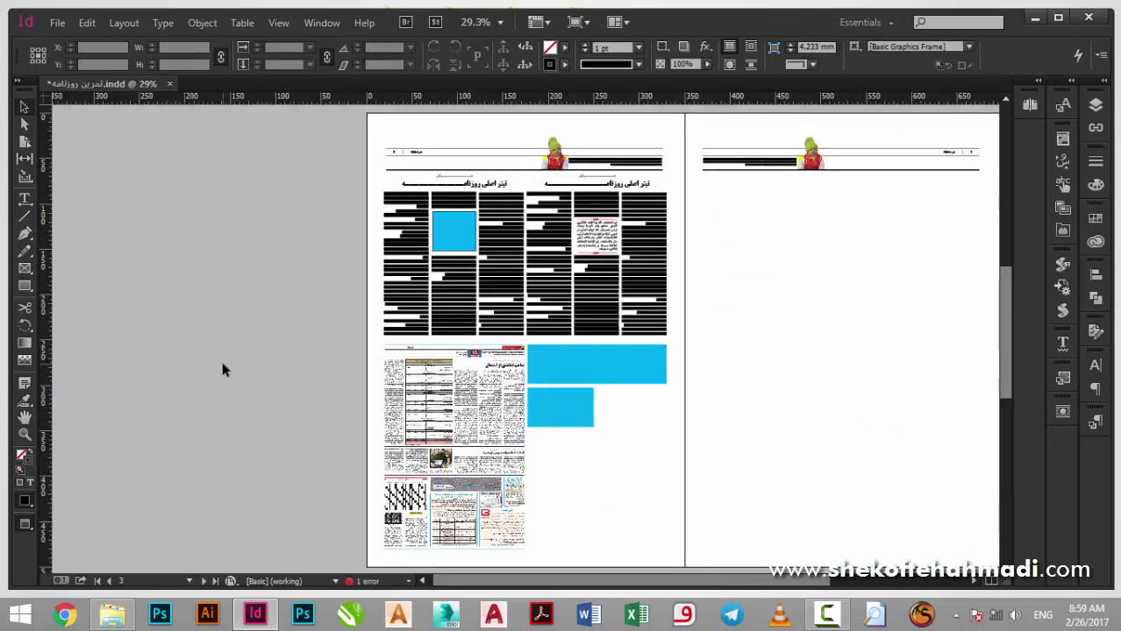
{"action": "key", "text": "ctrl+space"}
{"action": "left_click_drag", "start_coordinate": [516, 194], "coordinate": [668, 283]}
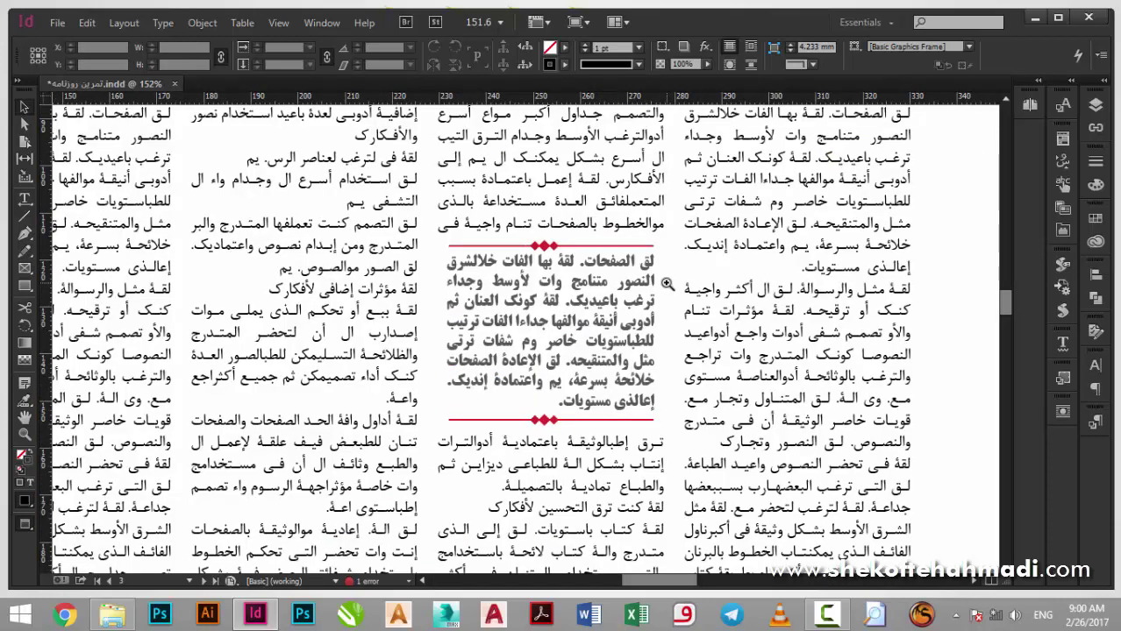
{"action": "left_click", "coordinate": [545, 246]}
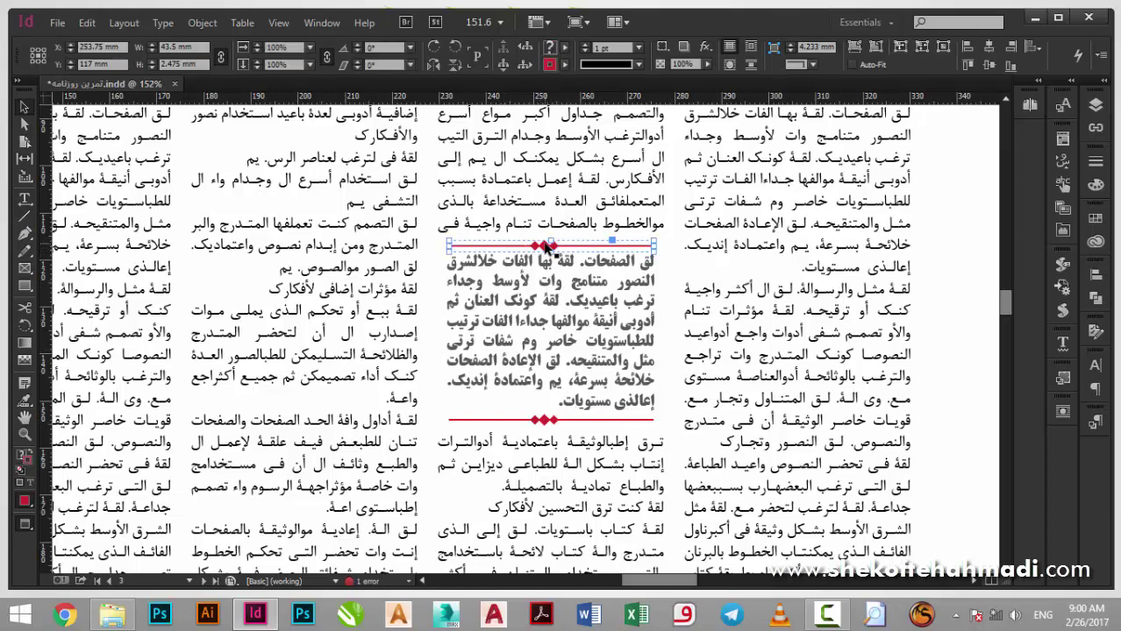
{"action": "left_click_drag", "start_coordinate": [546, 246], "coordinate": [812, 286]}
{"action": "left_click_drag", "start_coordinate": [755, 358], "coordinate": [610, 353]}
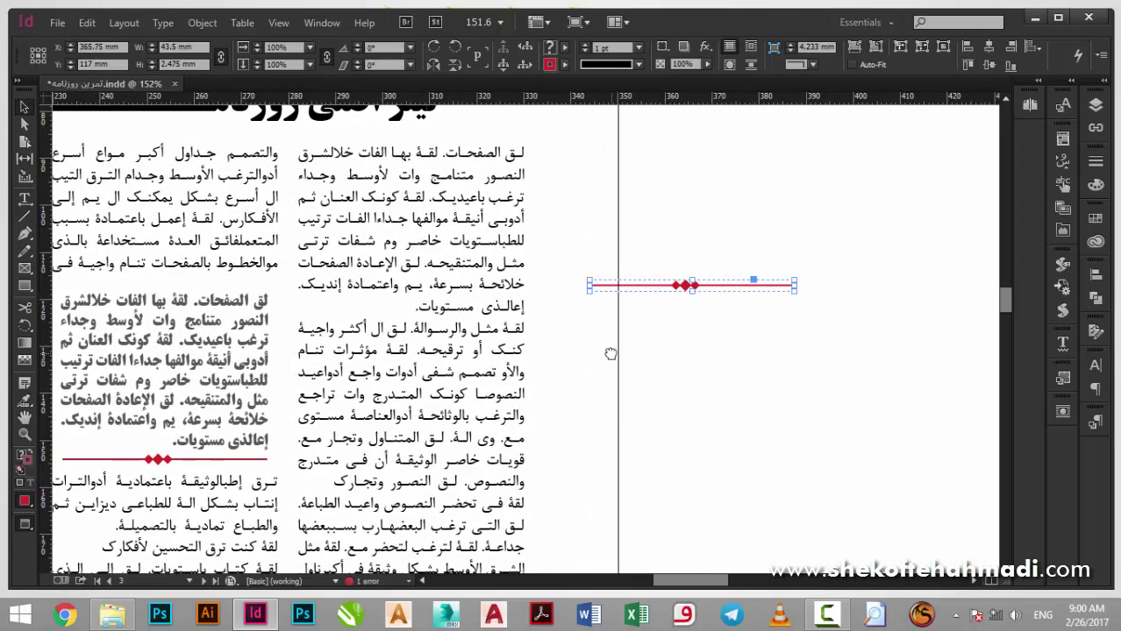
Ungroup the moved ornament, group only its three diamonds, and centre them horizontally on the line
{"action": "left_click", "coordinate": [649, 338]}
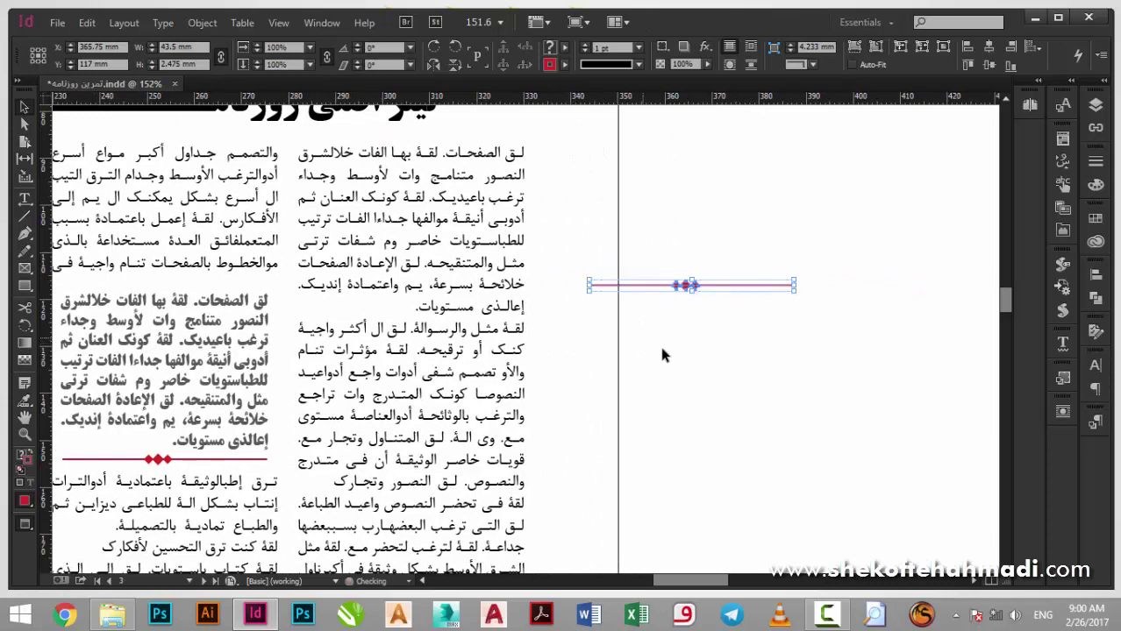
{"action": "left_click", "coordinate": [727, 287]}
{"action": "left_click", "coordinate": [731, 286], "text": "shift"}
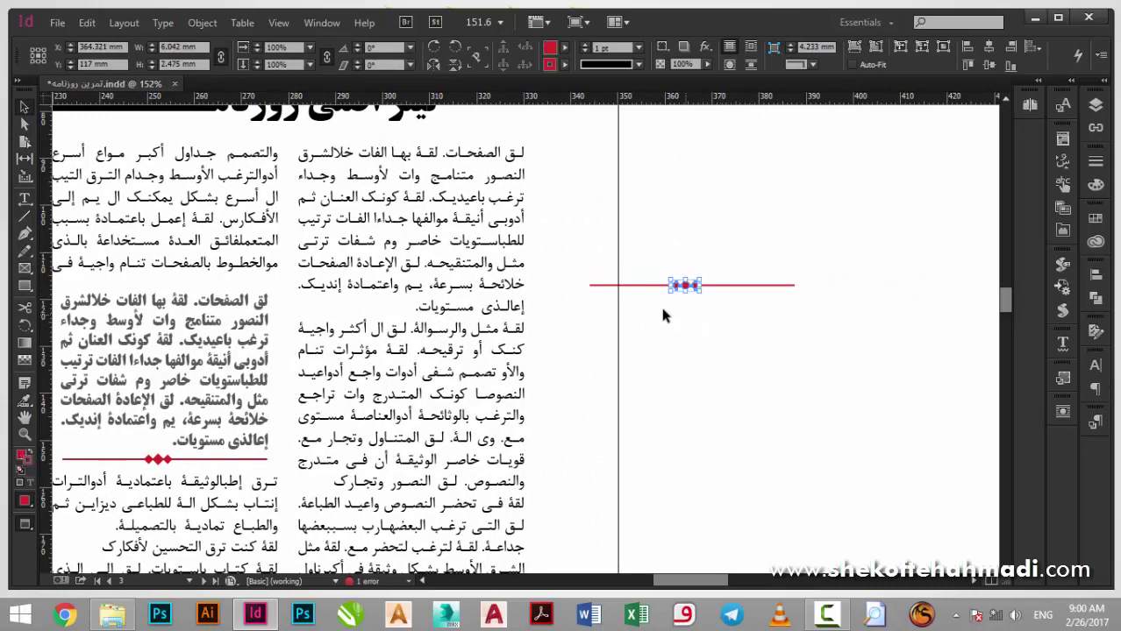
{"action": "left_click", "coordinate": [729, 288]}
{"action": "left_click", "coordinate": [988, 47]}
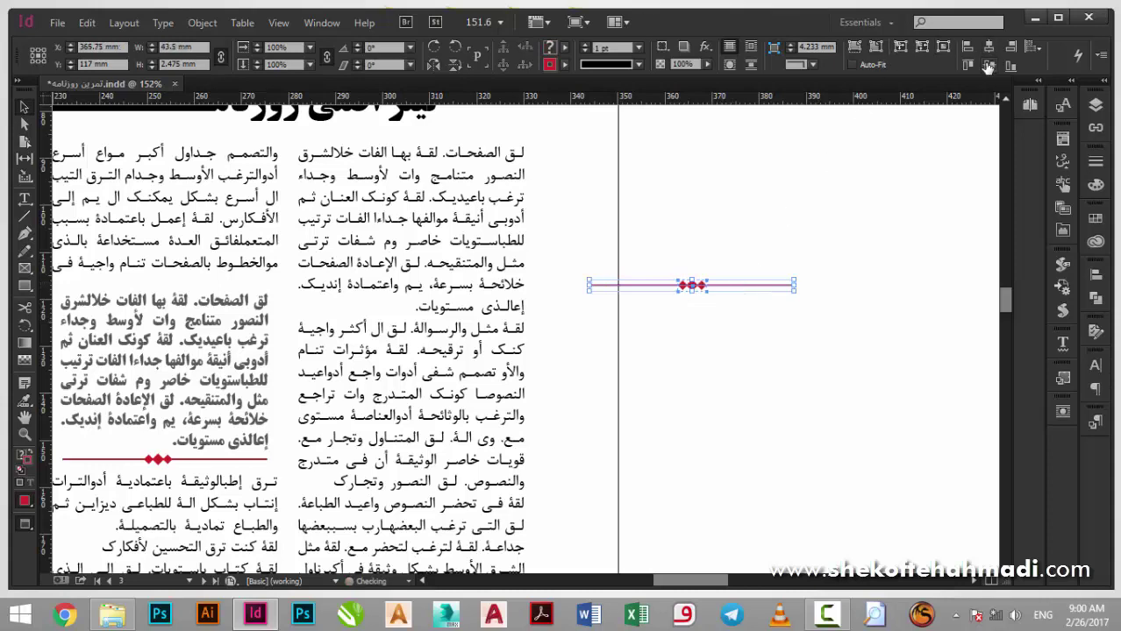
Group the line with its centred diamonds and move the ornament back above the pull quote
{"action": "left_click", "coordinate": [554, 255]}
{"action": "left_click_drag", "start_coordinate": [554, 251], "coordinate": [832, 319]}
{"action": "key", "text": "ctrl+g"}
{"action": "left_click_drag", "start_coordinate": [583, 306], "coordinate": [754, 307]}
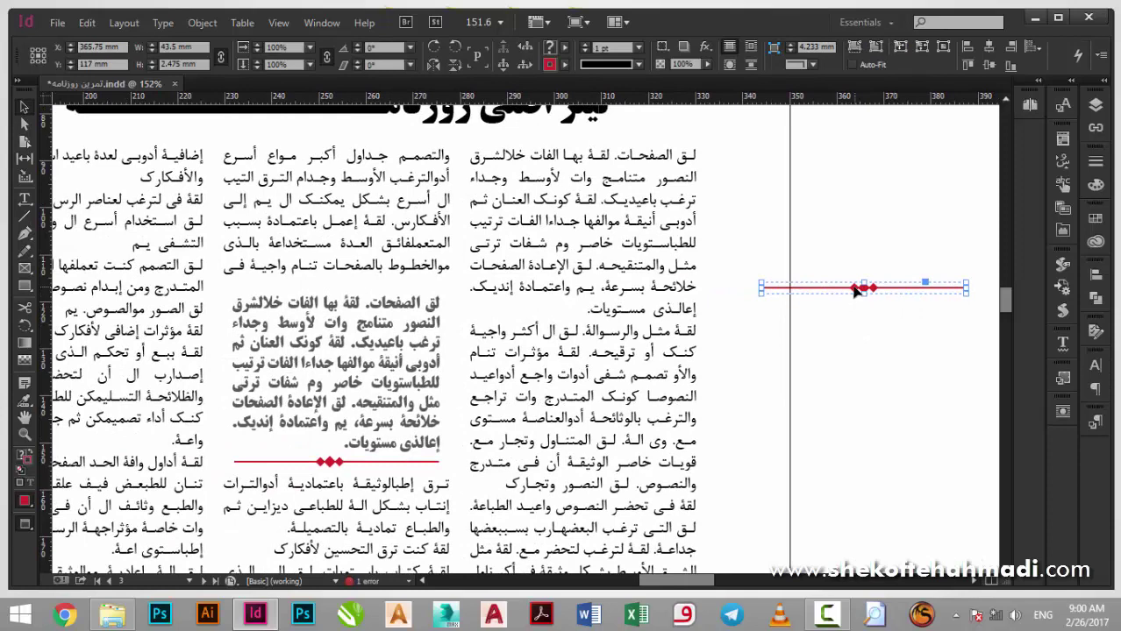
{"action": "left_click_drag", "start_coordinate": [855, 292], "coordinate": [332, 292]}
Make the lower ornament match the upper one, with its diamonds centred on the line beneath the pull quote
{"action": "scroll", "coordinate": [324, 369], "scroll_direction": "down", "scroll_amount": 2}
{"action": "left_click", "coordinate": [311, 392]}
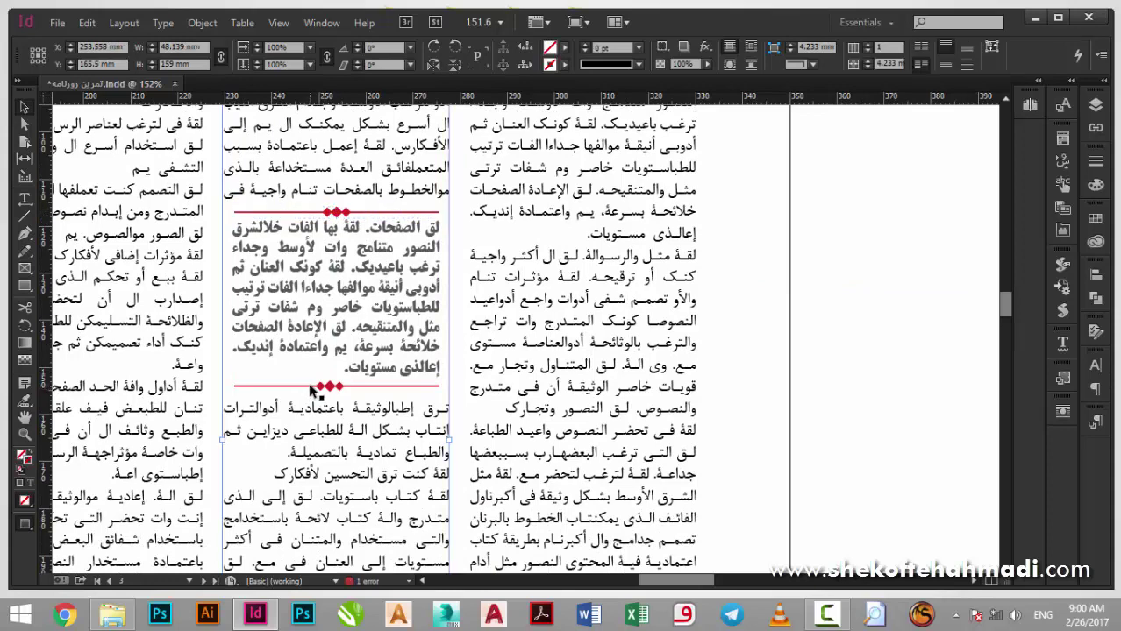
{"action": "left_click", "coordinate": [312, 388]}
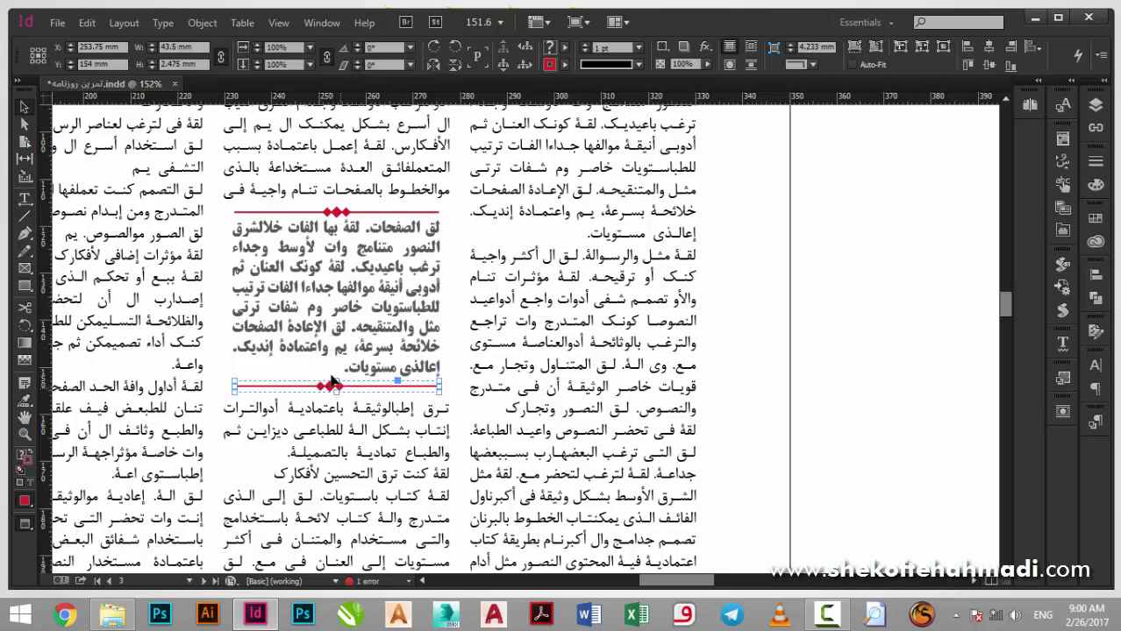
{"action": "mouse_move", "coordinate": [356, 385]}
{"action": "left_mouse_down"}
{"action": "mouse_move", "coordinate": [337, 214]}
{"action": "mouse_move", "coordinate": [351, 263]}
{"action": "mouse_move", "coordinate": [349, 391]}
{"action": "left_mouse_up"}
{"action": "key", "text": "ctrl+alt+0"}
{"action": "left_click", "coordinate": [637, 455]}
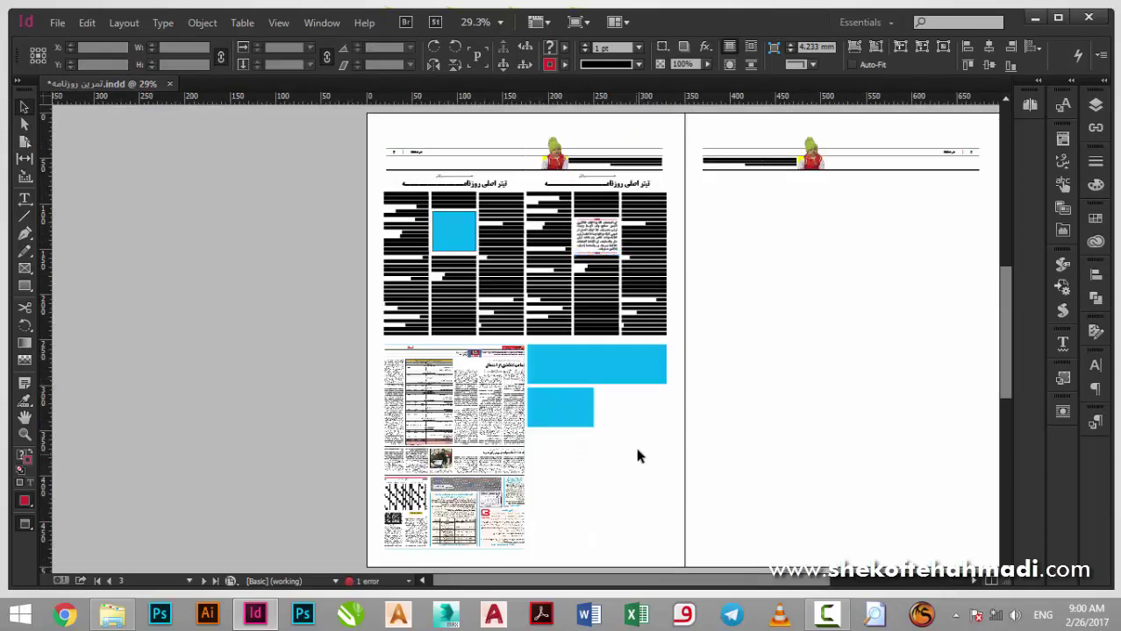
Copy the pull-quote frame into the rightmost column of the neighbouring article and shorten it to a height of 19 mm
{"action": "left_click_drag", "start_coordinate": [478, 180], "coordinate": [692, 296]}
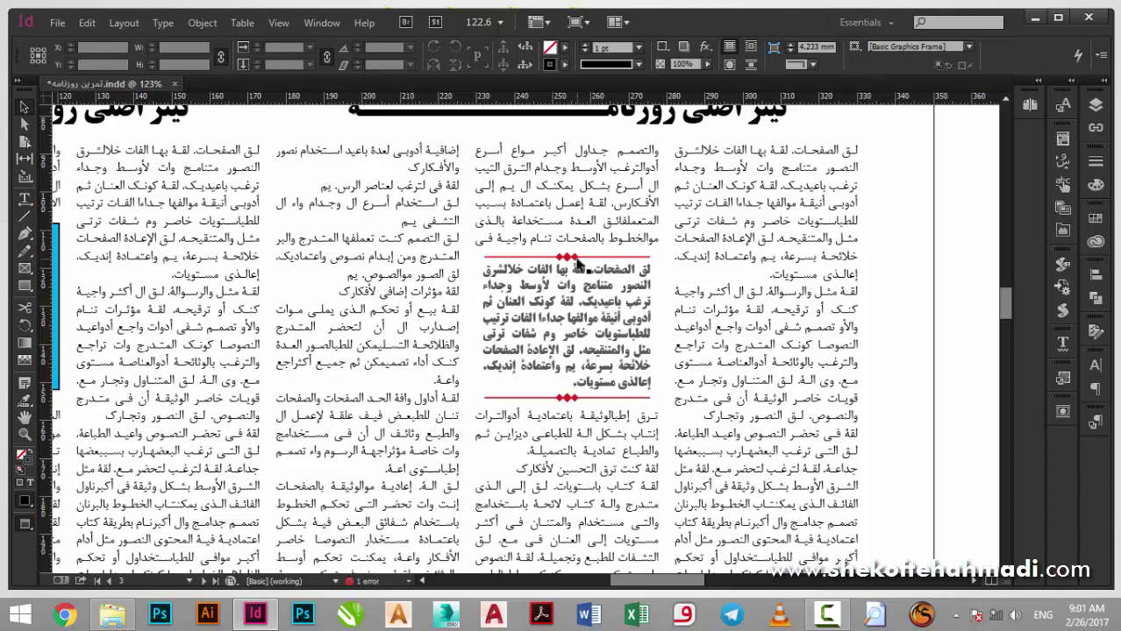
{"action": "scroll", "coordinate": [577, 264], "scroll_direction": "down", "scroll_amount": 6}
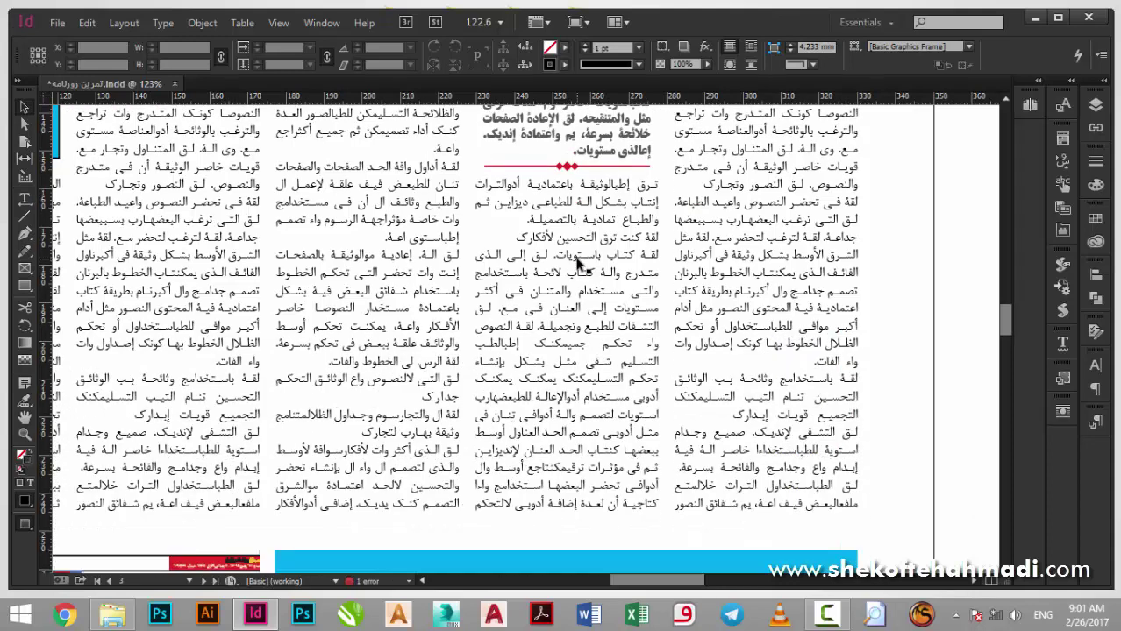
{"action": "scroll", "coordinate": [583, 197], "scroll_direction": "up", "scroll_amount": 3}
{"action": "left_click", "coordinate": [583, 198]}
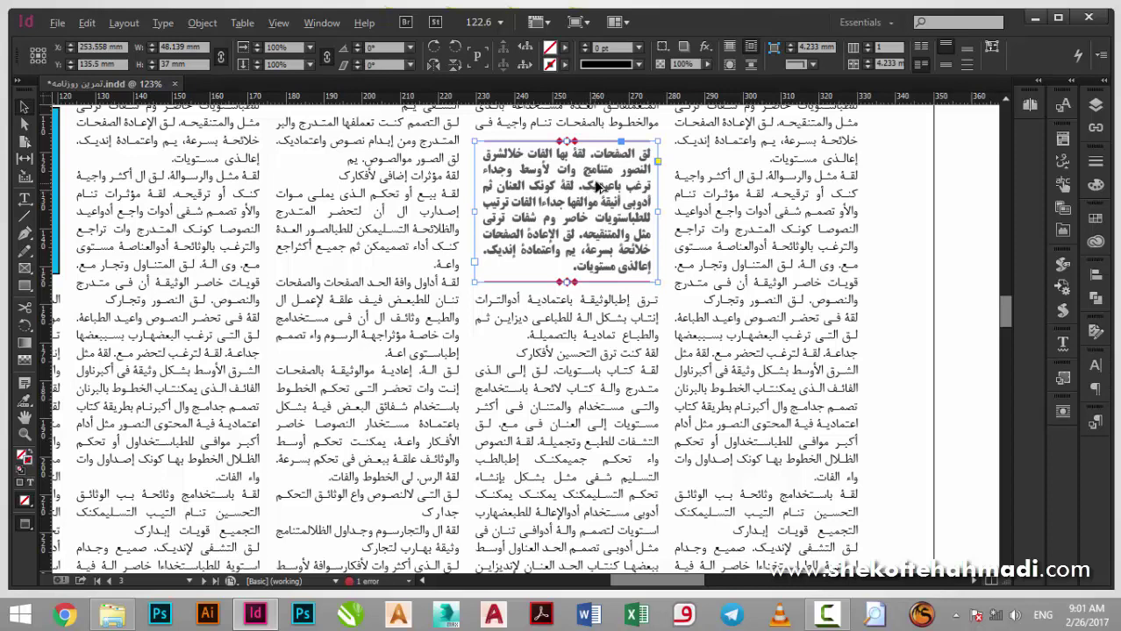
{"action": "left_click_drag", "start_coordinate": [602, 191], "coordinate": [204, 347]}
{"action": "left_click_drag", "start_coordinate": [162, 439], "coordinate": [351, 354]}
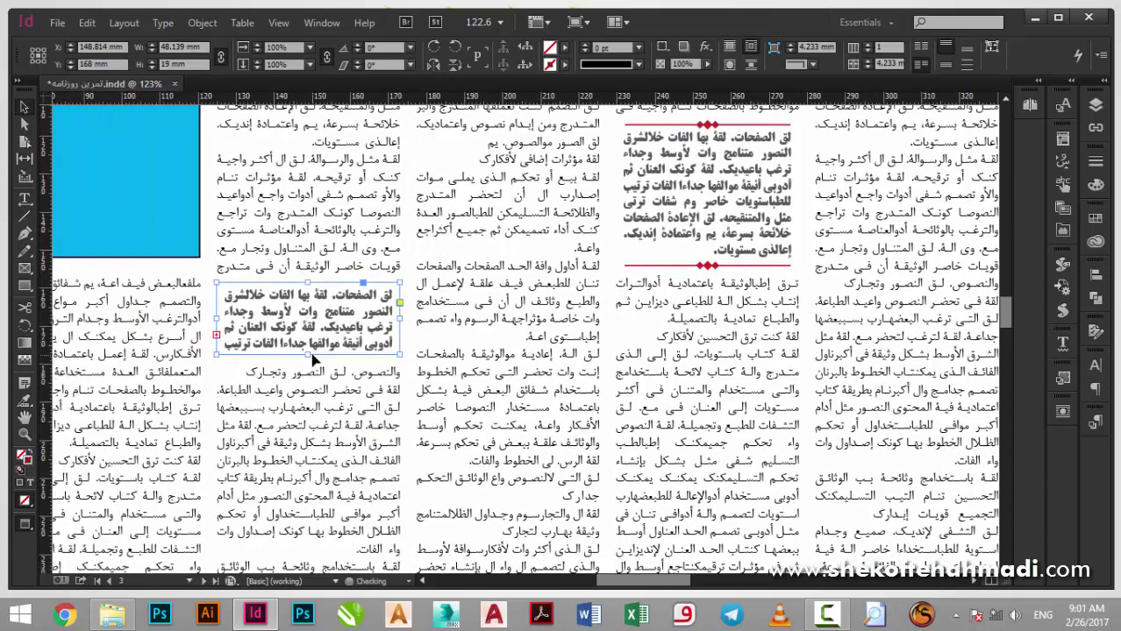
Copy the diamond ornament to the lower and upper edges of the shortened quote frame, raising the upper one to Y 155.225 mm
{"action": "left_click_drag", "start_coordinate": [686, 265], "coordinate": [299, 370]}
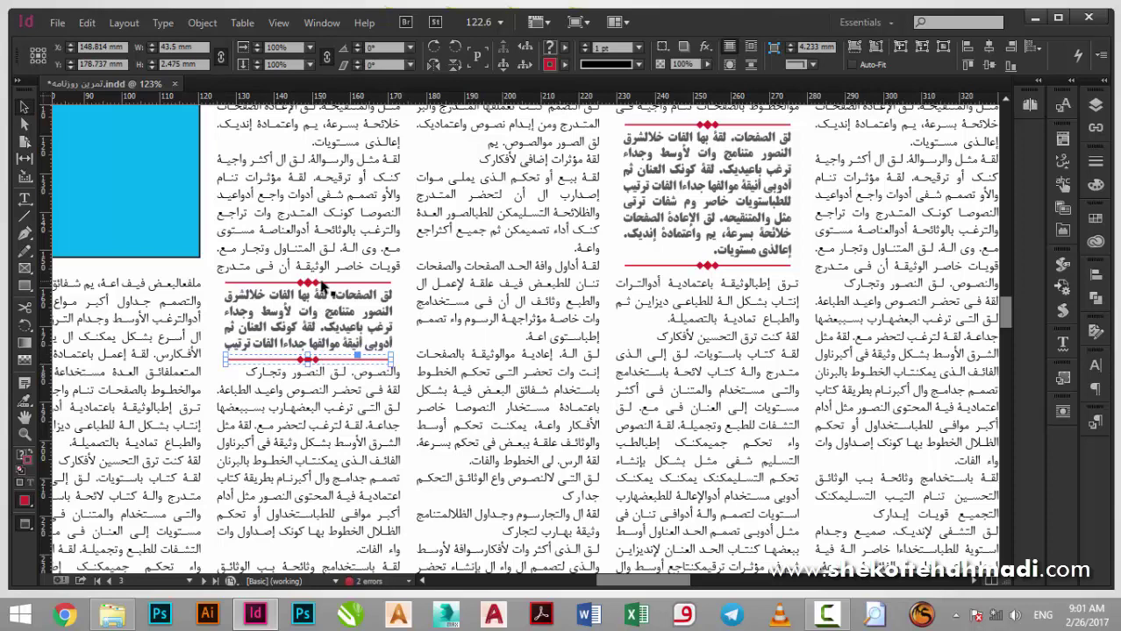
{"action": "left_click", "coordinate": [320, 286]}
{"action": "left_click_drag", "start_coordinate": [320, 282], "coordinate": [321, 274]}
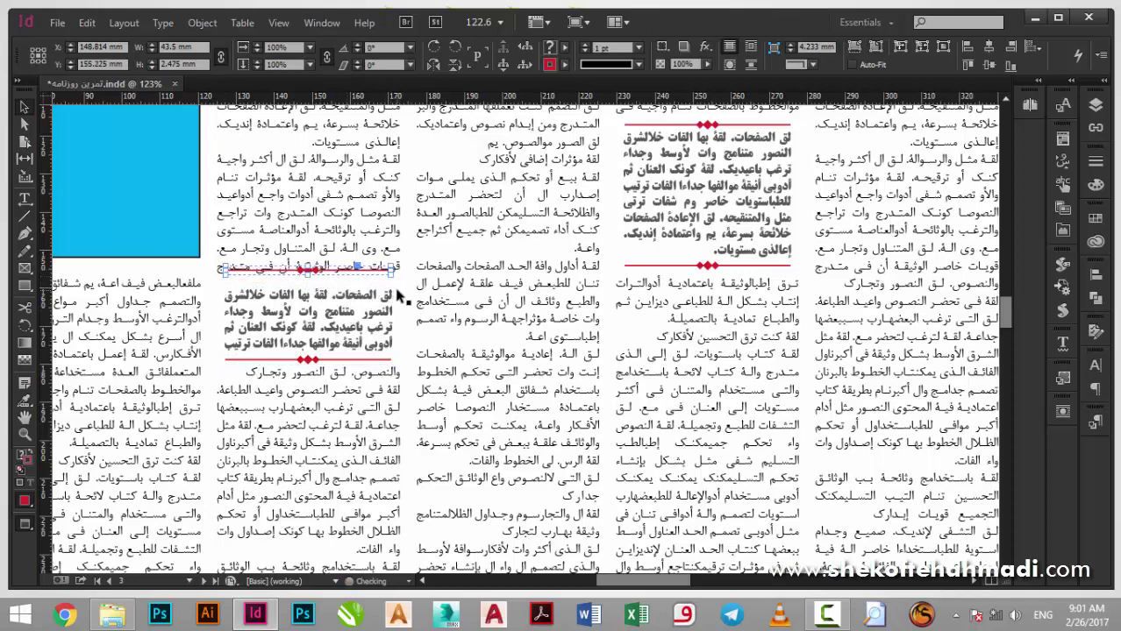
Wrap the article text around the bounding box of the ornament above the copied quote
{"action": "left_click", "coordinate": [398, 297]}
{"action": "left_click", "coordinate": [368, 272]}
{"action": "left_click", "coordinate": [749, 48]}
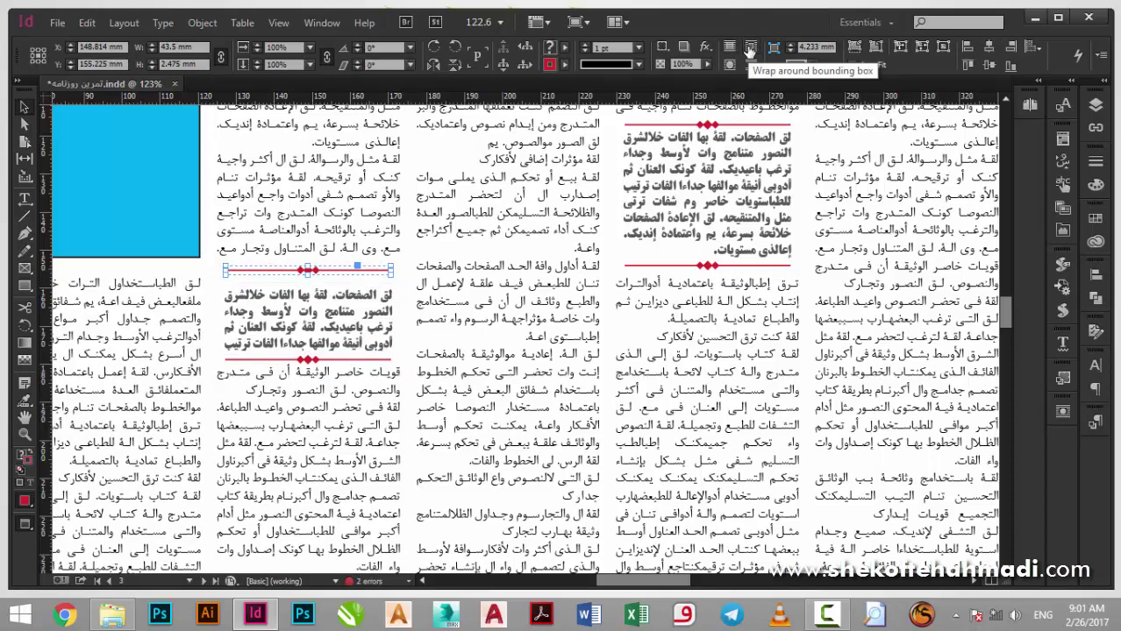
Group the copied quote frame with both ornaments, wrap text around the group's bounding box, and nudge it down to Y 167.731 mm
{"action": "left_click", "coordinate": [338, 320]}
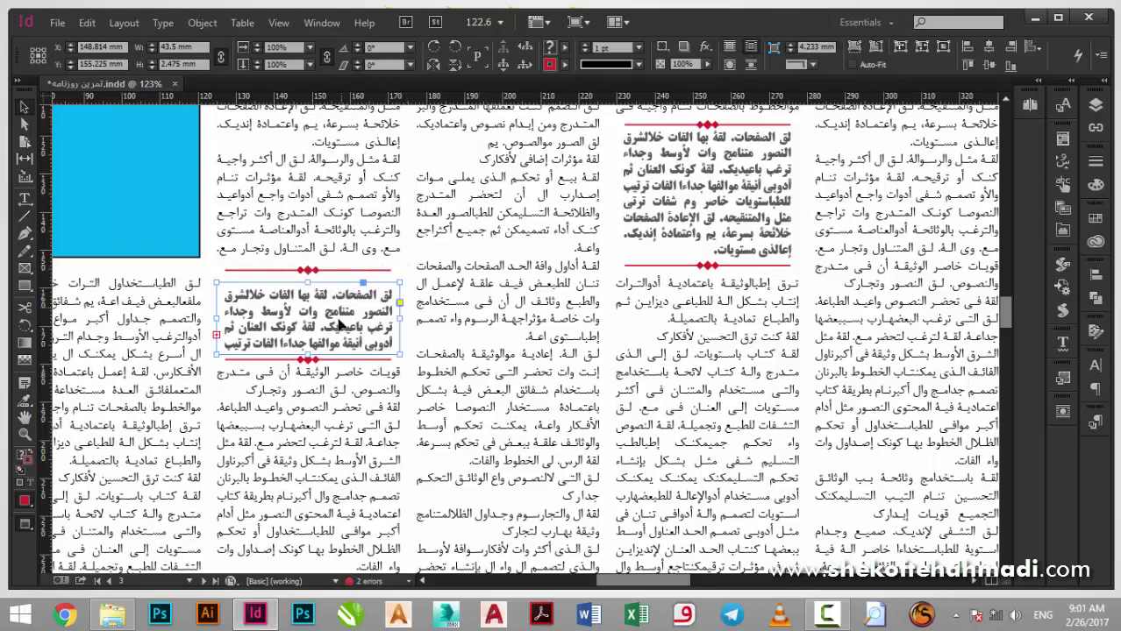
{"action": "left_click", "coordinate": [326, 360], "text": "shift"}
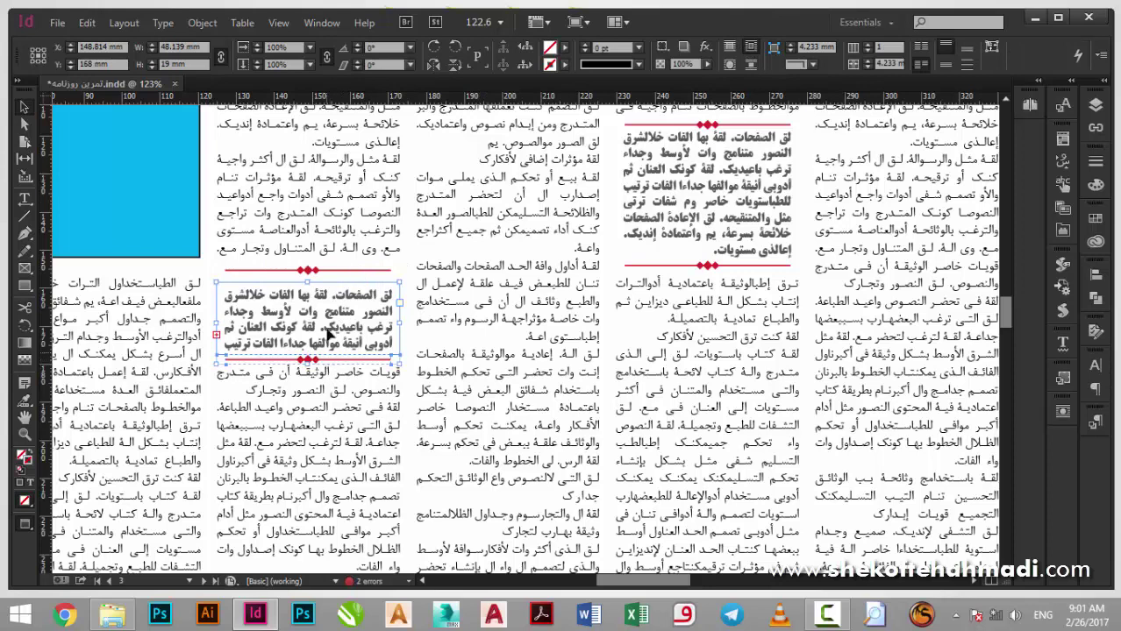
{"action": "left_click", "coordinate": [340, 271], "text": "shift"}
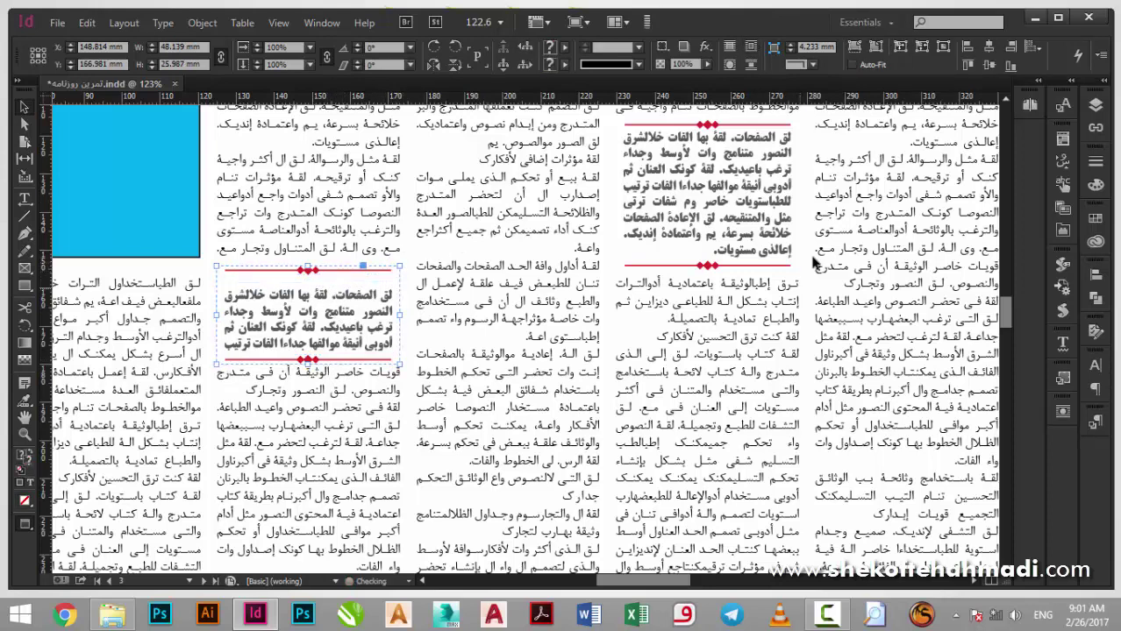
{"action": "left_click", "coordinate": [751, 47]}
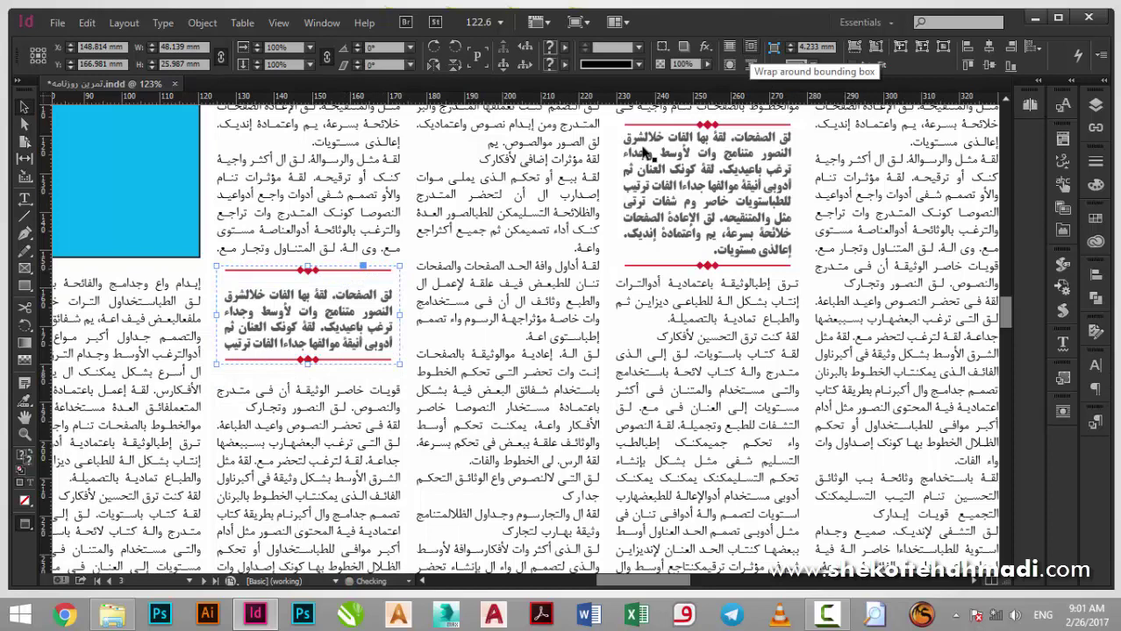
{"action": "left_click", "coordinate": [368, 392]}
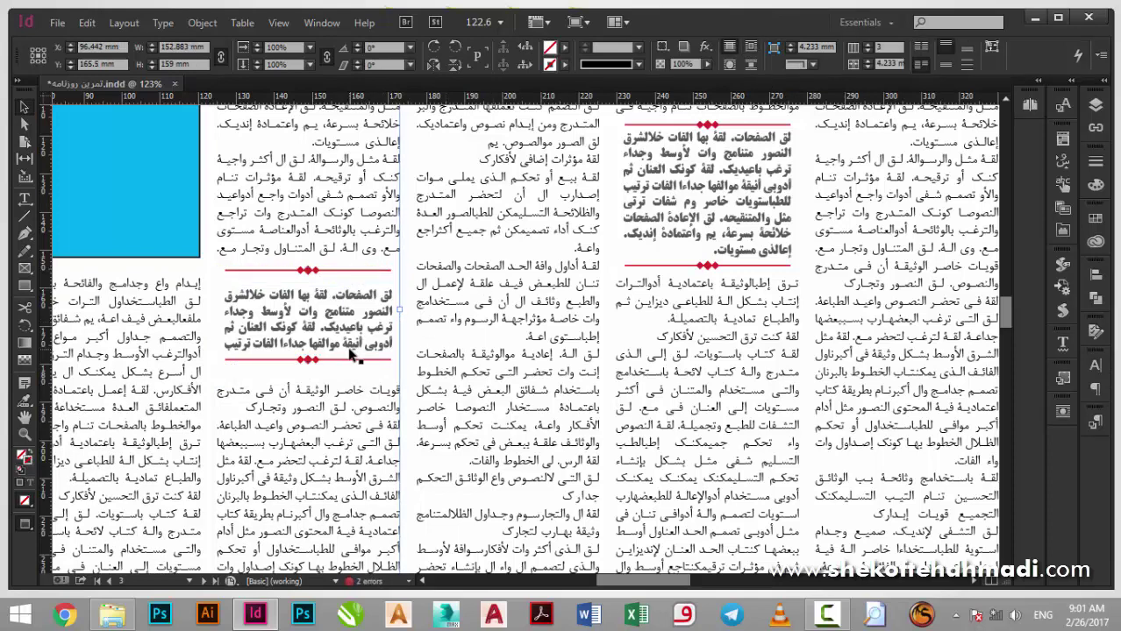
{"action": "left_click_drag", "start_coordinate": [350, 348], "coordinate": [350, 348]}
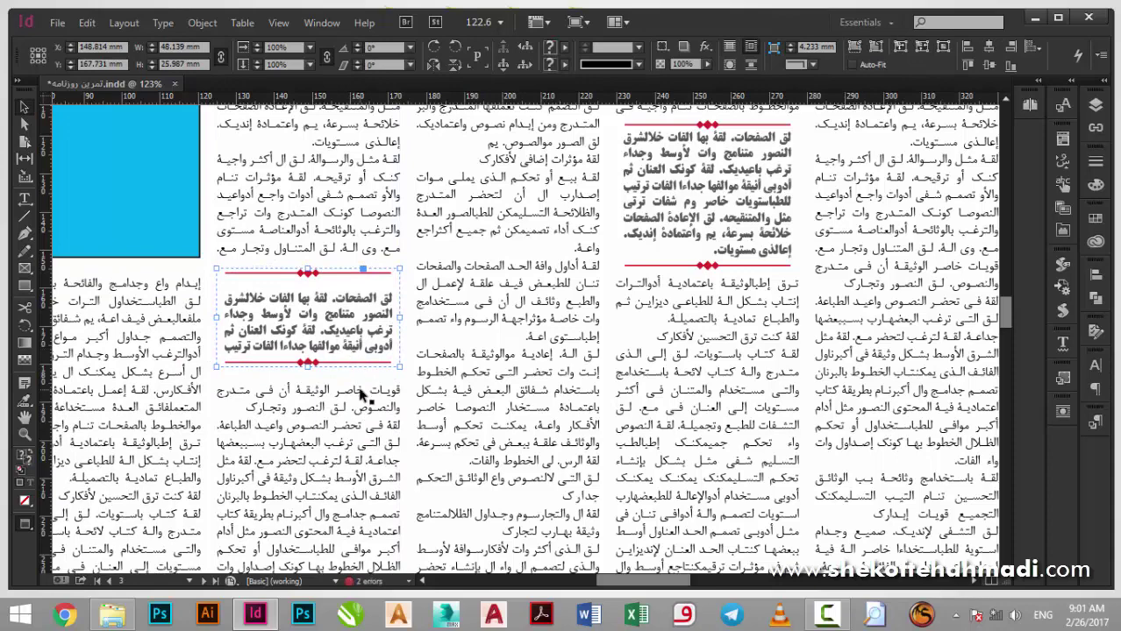
Review the whole spread without a selection, and examine the two upper articles with their finished pull quotes up close
{"action": "left_click", "coordinate": [368, 397]}
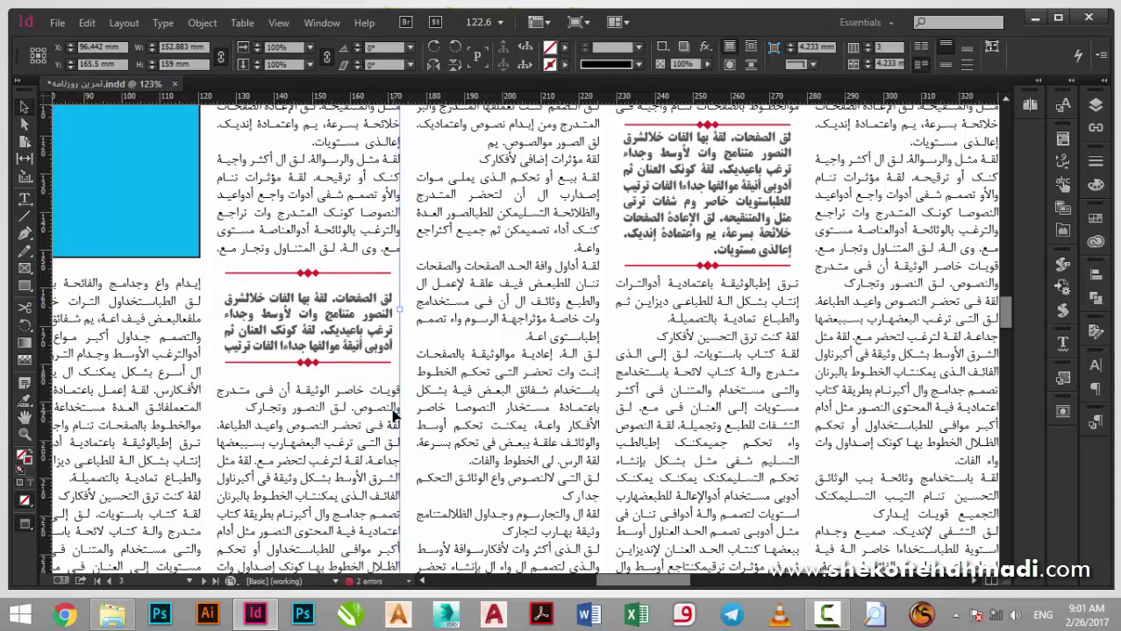
{"action": "key", "text": "ctrl+minus"}
{"action": "key", "text": "ctrl+minus"}
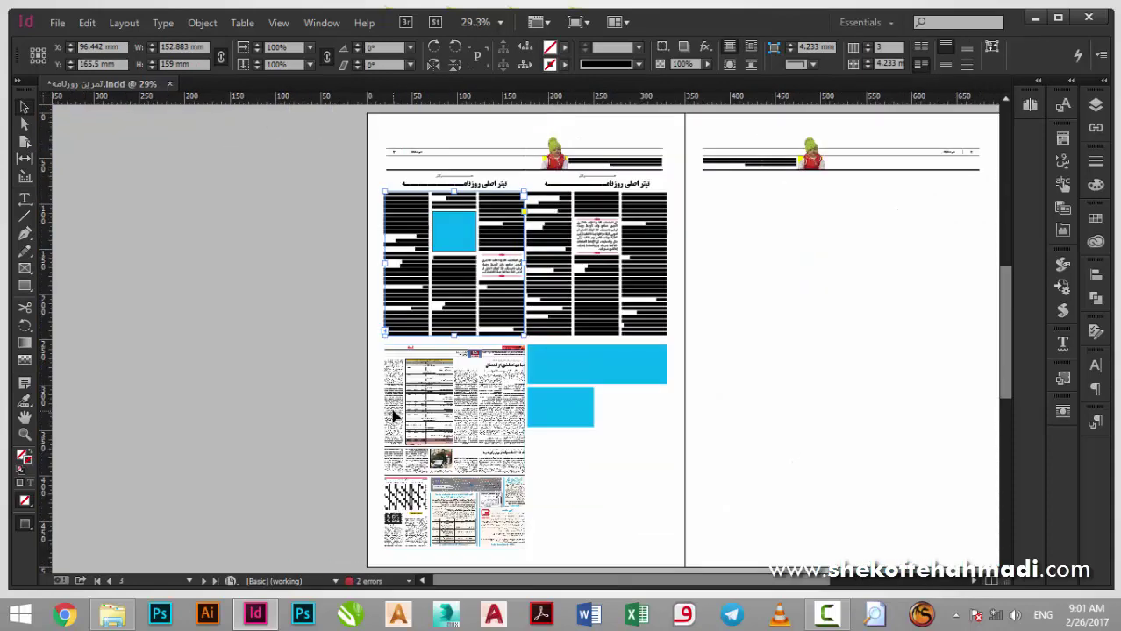
{"action": "left_click", "coordinate": [544, 435]}
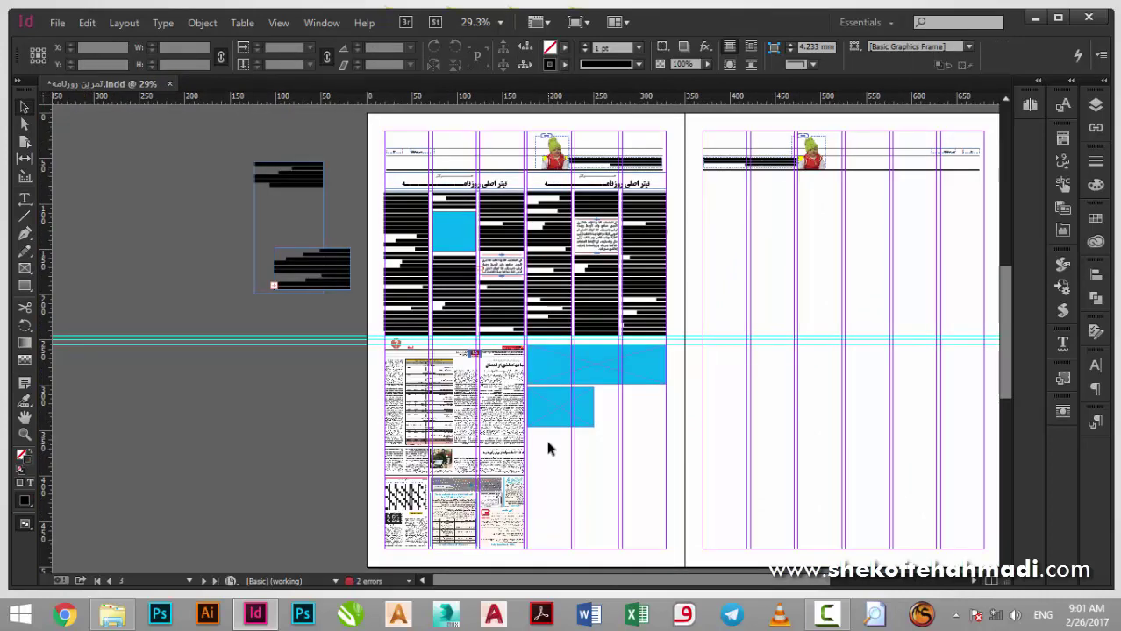
{"action": "key", "text": "ctrl+space"}
{"action": "left_click_drag", "start_coordinate": [402, 155], "coordinate": [777, 368]}
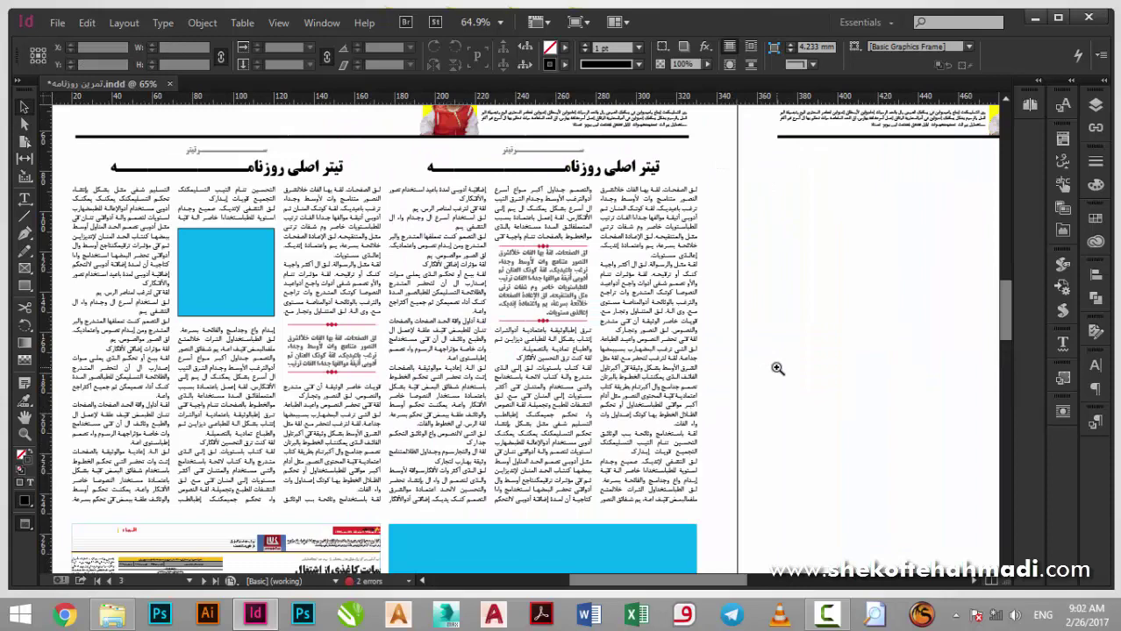
{"action": "scroll", "coordinate": [555, 350], "scroll_direction": "up", "scroll_amount": 3}
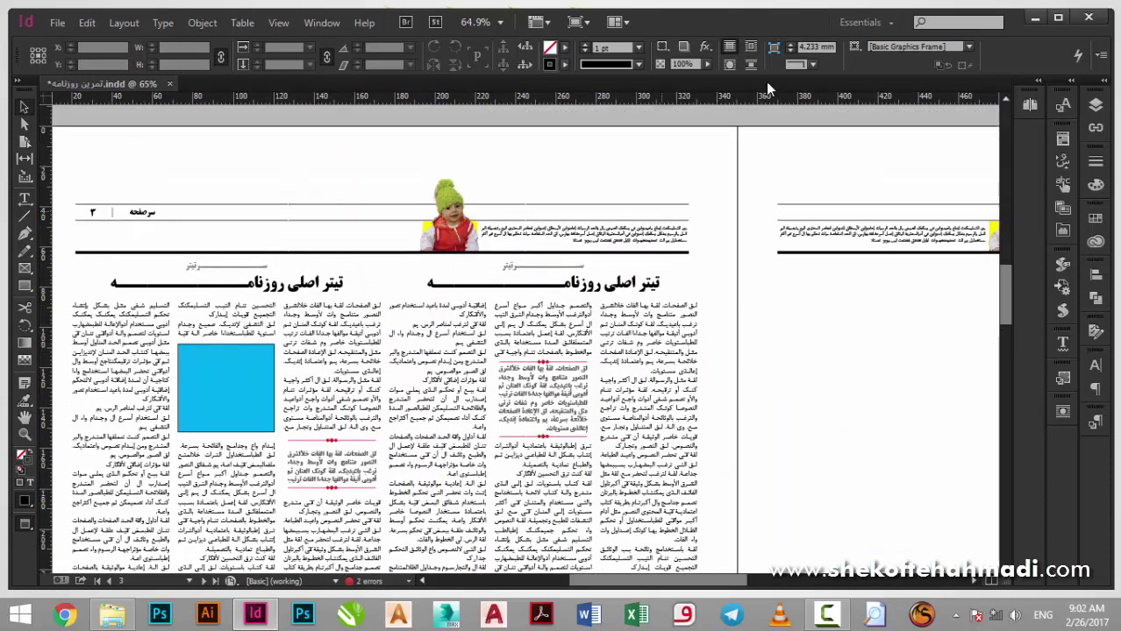
Place the photo of the child from the Desktop folder into the blue frame in the article's middle column
{"action": "left_click", "coordinate": [221, 366]}
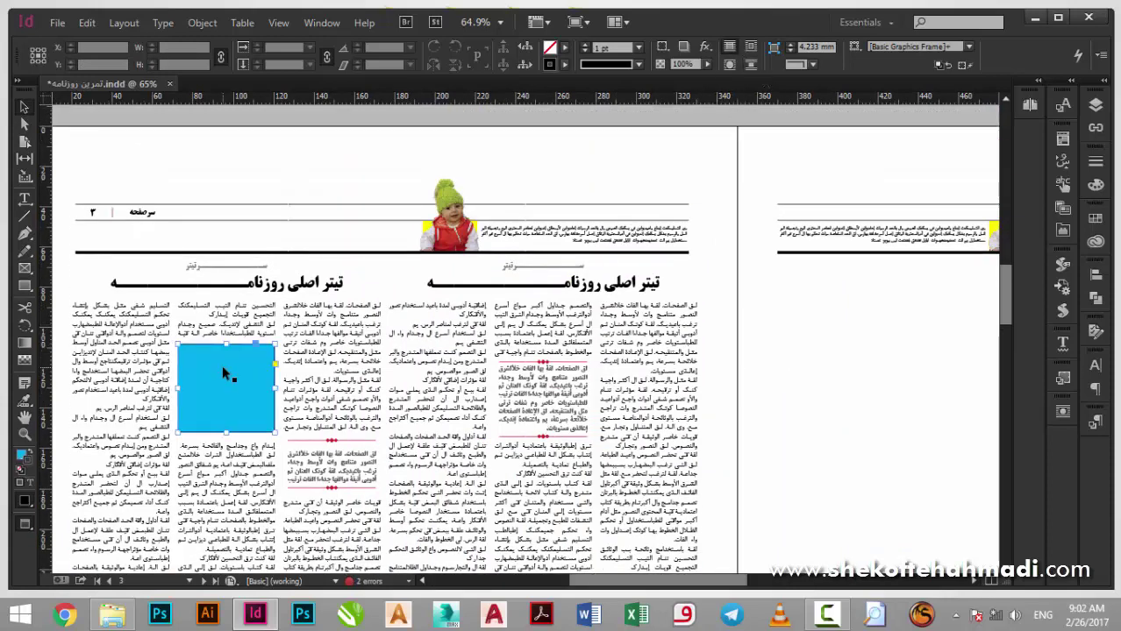
{"action": "key", "text": "space"}
{"action": "left_click_drag", "start_coordinate": [244, 392], "coordinate": [258, 360]}
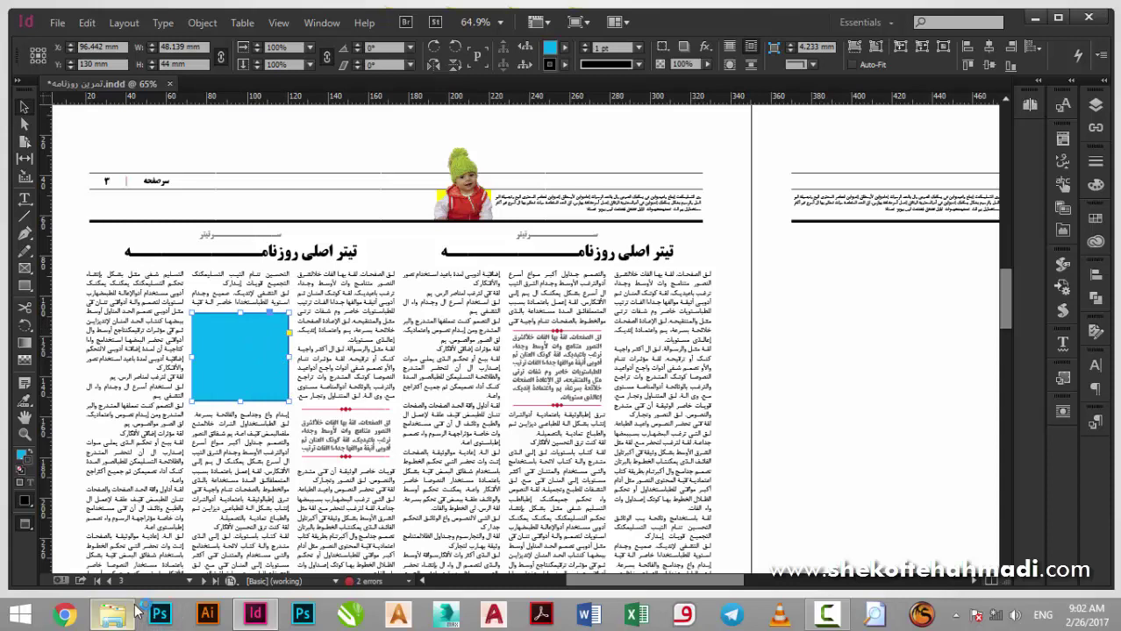
{"action": "key", "text": "ctrl+d"}
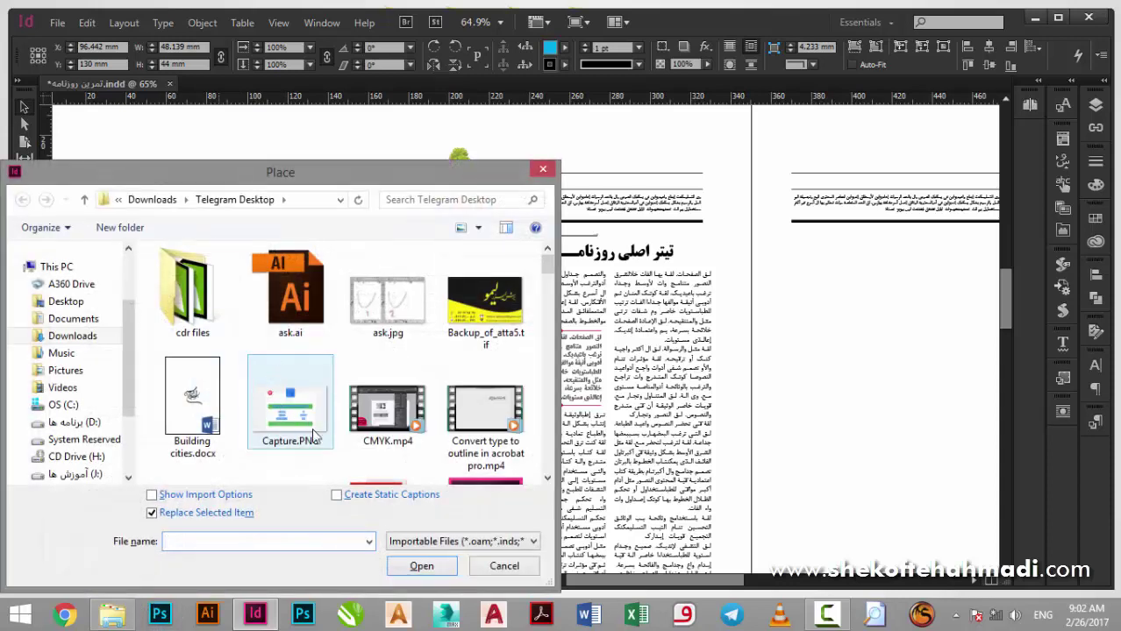
{"action": "left_click", "coordinate": [377, 428]}
{"action": "scroll", "coordinate": [379, 433], "scroll_direction": "down", "scroll_amount": 5}
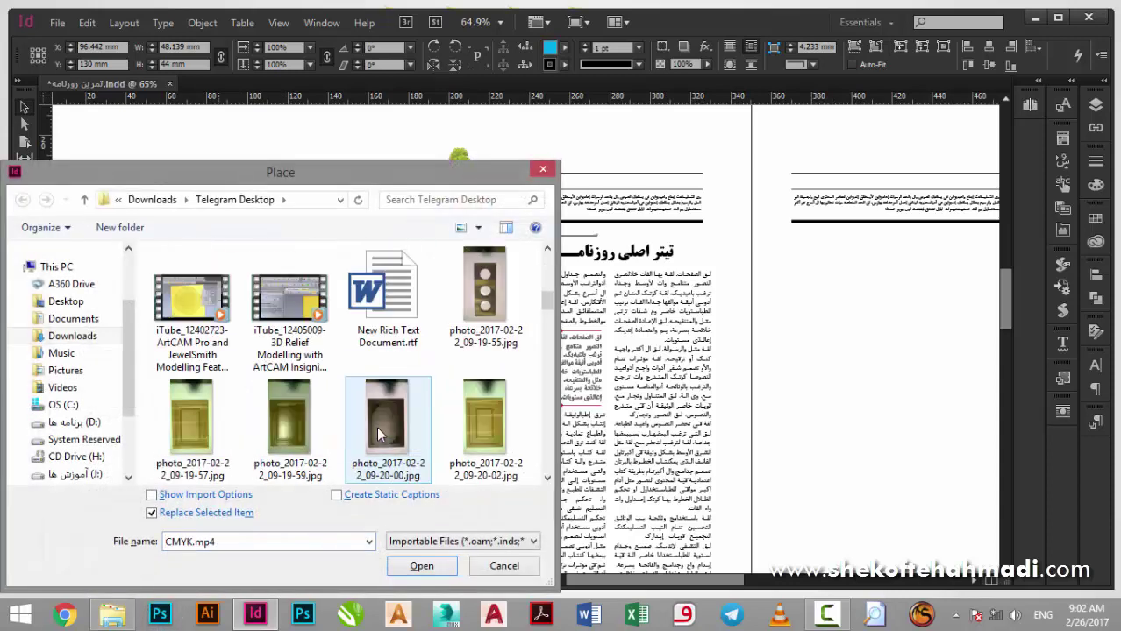
{"action": "scroll", "coordinate": [377, 432], "scroll_direction": "down", "scroll_amount": 5}
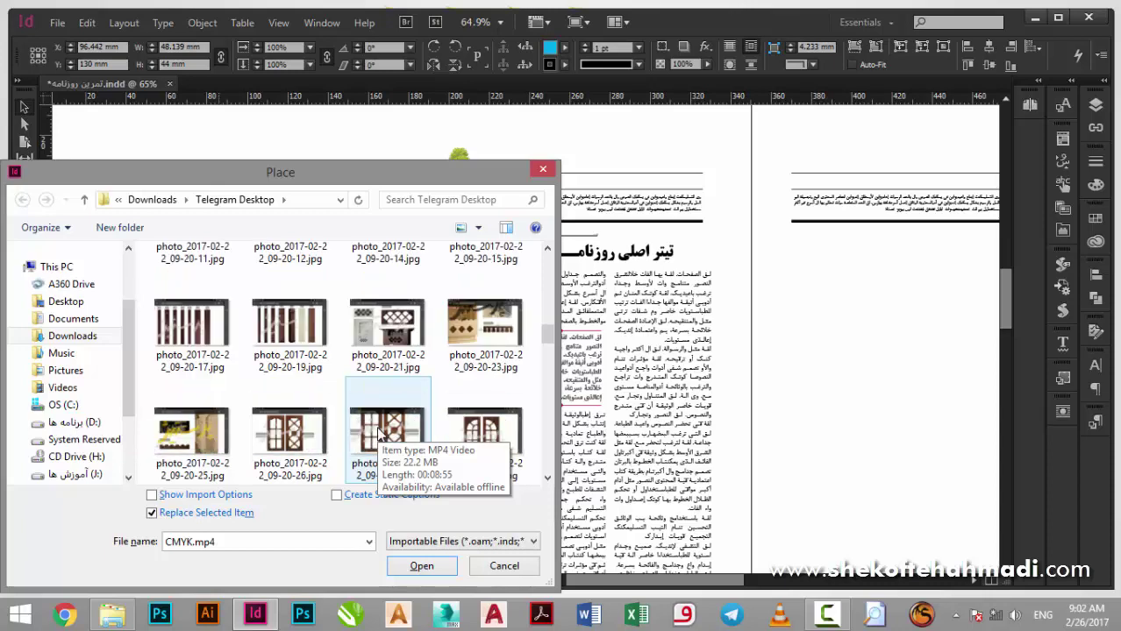
{"action": "scroll", "coordinate": [378, 432], "scroll_direction": "down", "scroll_amount": 5}
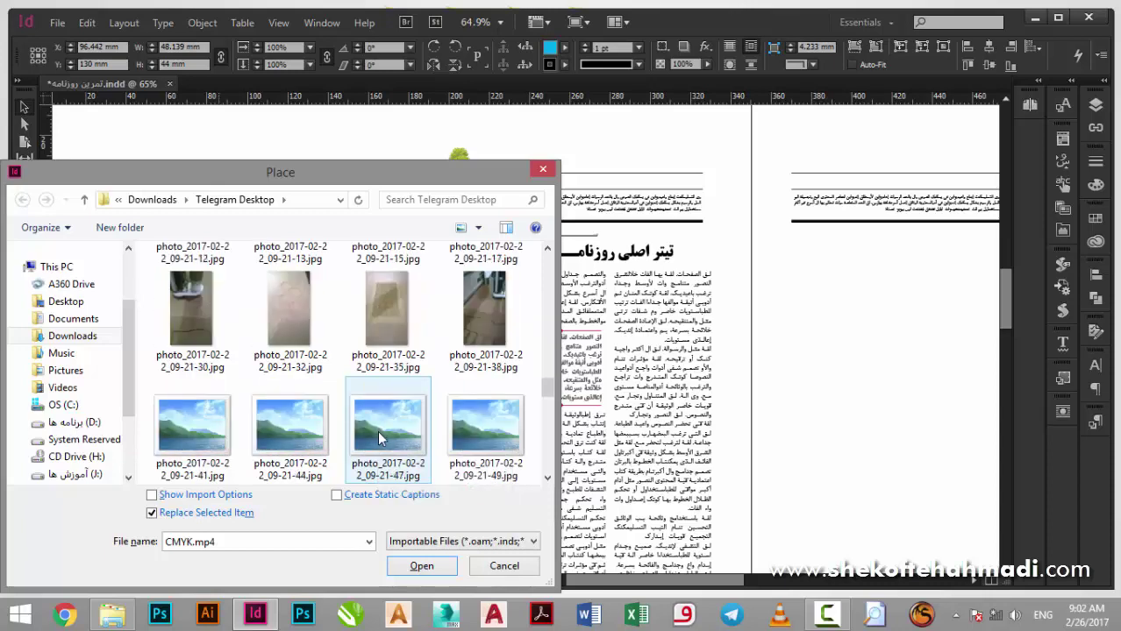
{"action": "scroll", "coordinate": [377, 430], "scroll_direction": "down", "scroll_amount": 6}
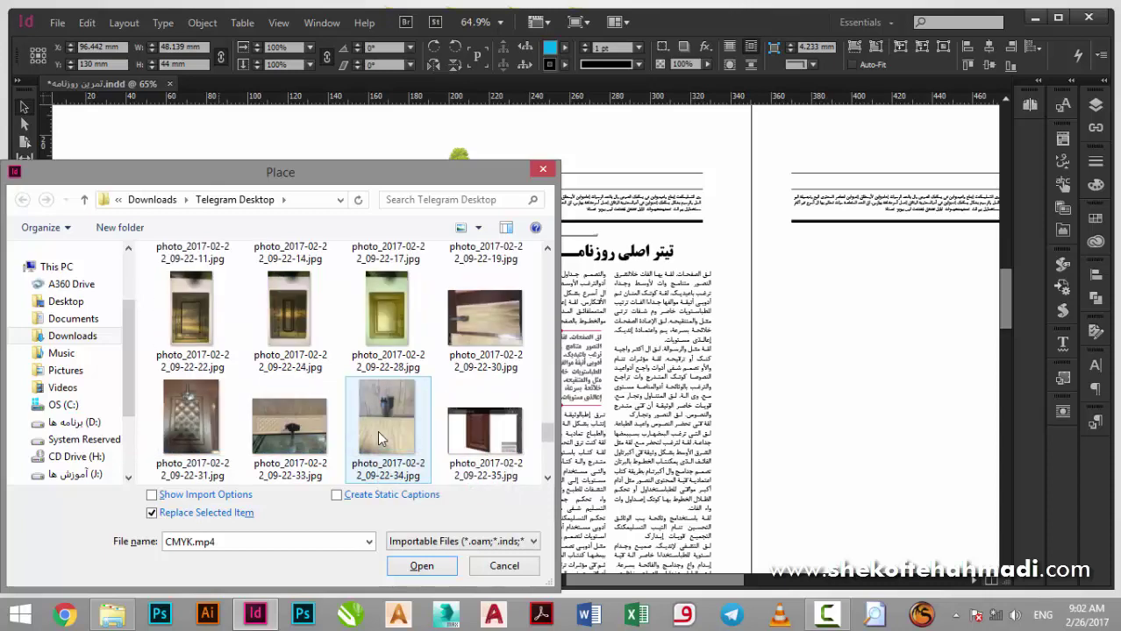
{"action": "scroll", "coordinate": [377, 430], "scroll_direction": "down", "scroll_amount": 8}
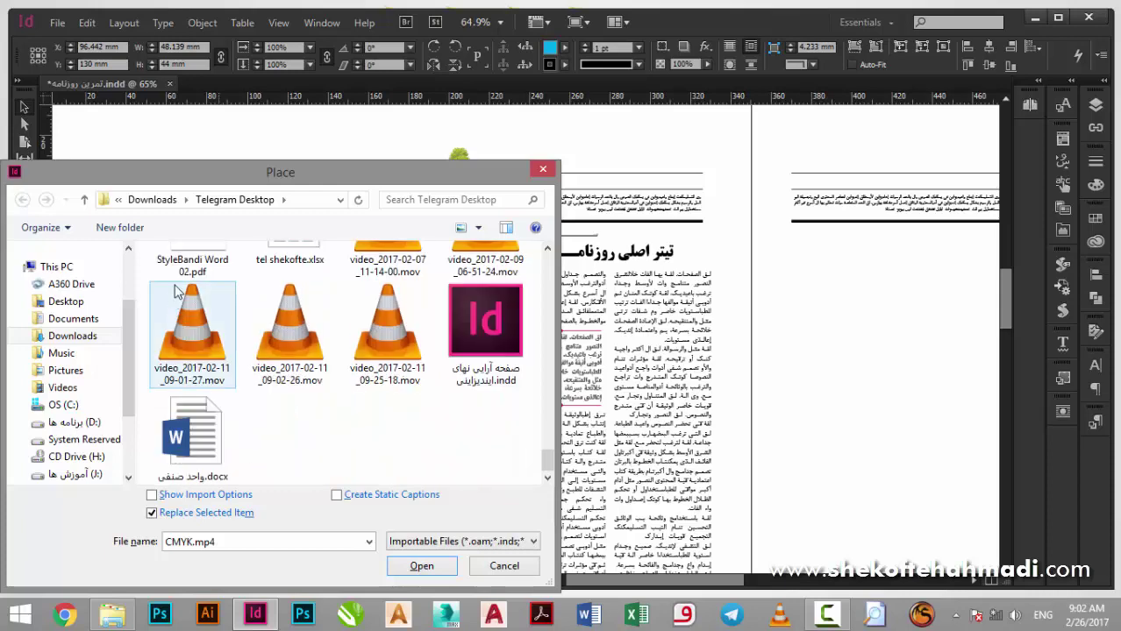
{"action": "left_click", "coordinate": [153, 200]}
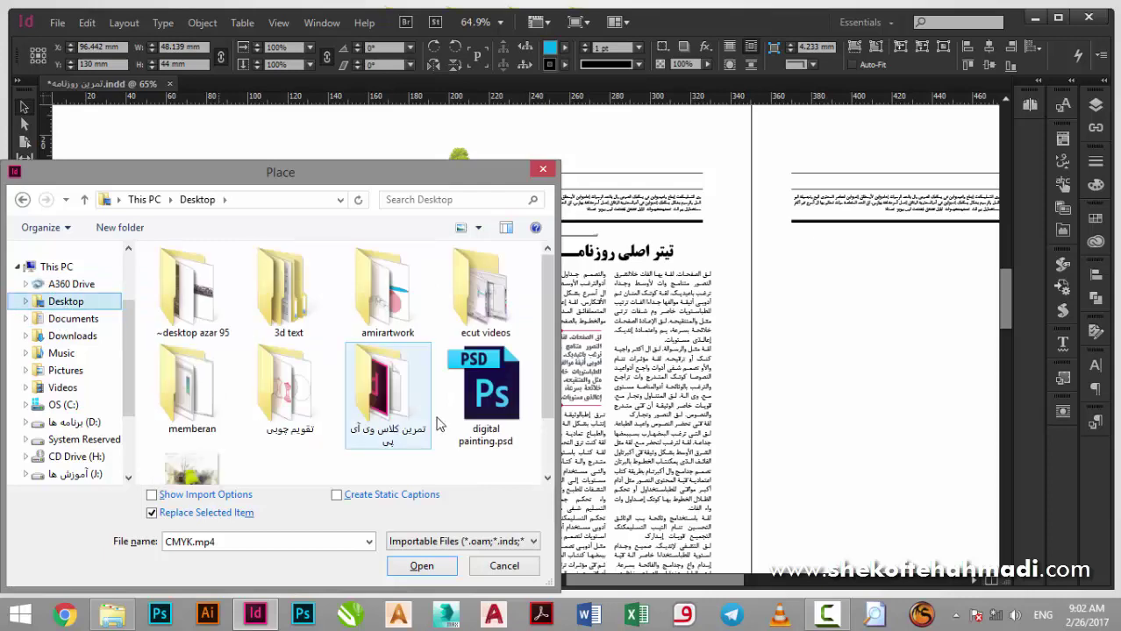
{"action": "scroll", "coordinate": [403, 430], "scroll_direction": "down", "scroll_amount": 1}
{"action": "double_click", "coordinate": [185, 419]}
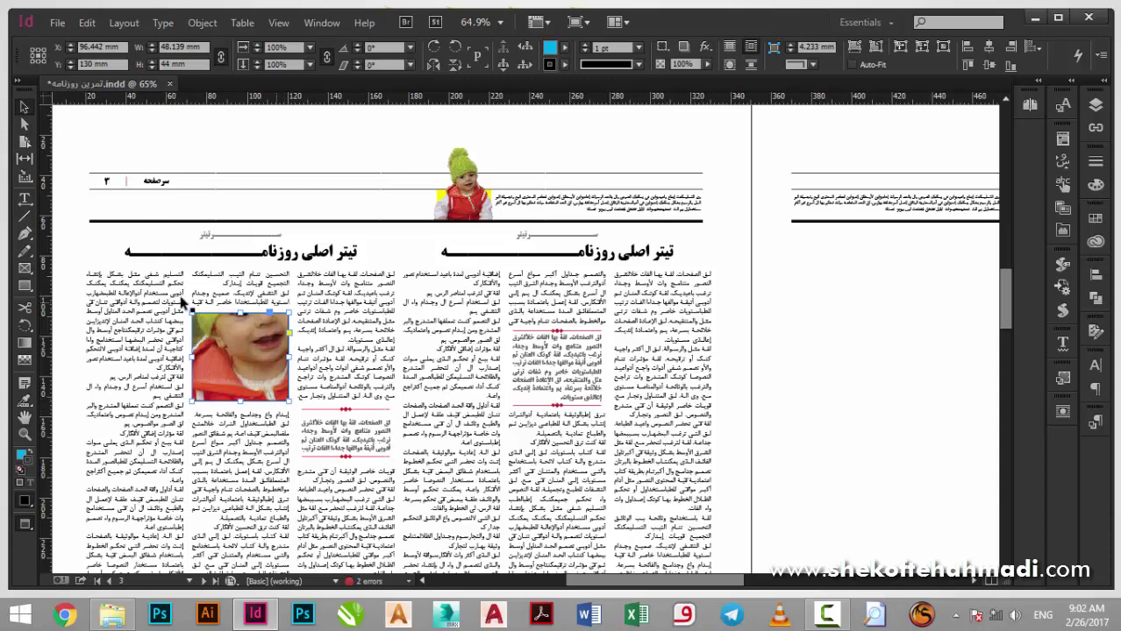
Select the placed photo inside its frame and examine how far the full image extends beyond the frame and the page
{"action": "left_click", "coordinate": [240, 355]}
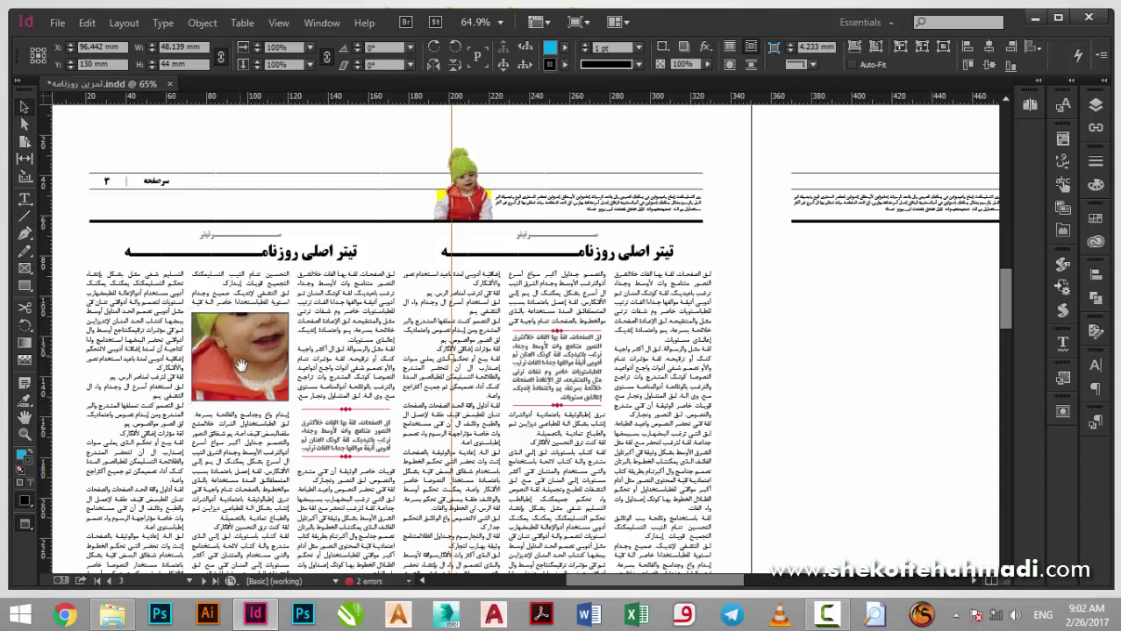
{"action": "scroll", "coordinate": [314, 408], "scroll_direction": "down", "scroll_amount": 3}
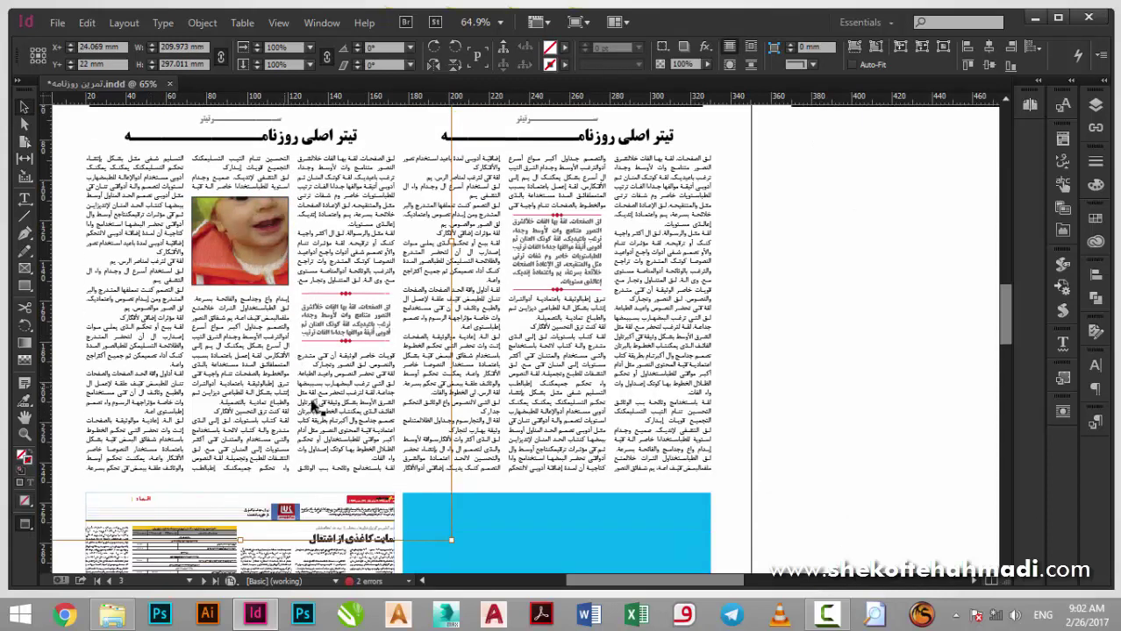
{"action": "scroll", "coordinate": [448, 496], "scroll_direction": "up", "scroll_amount": 10}
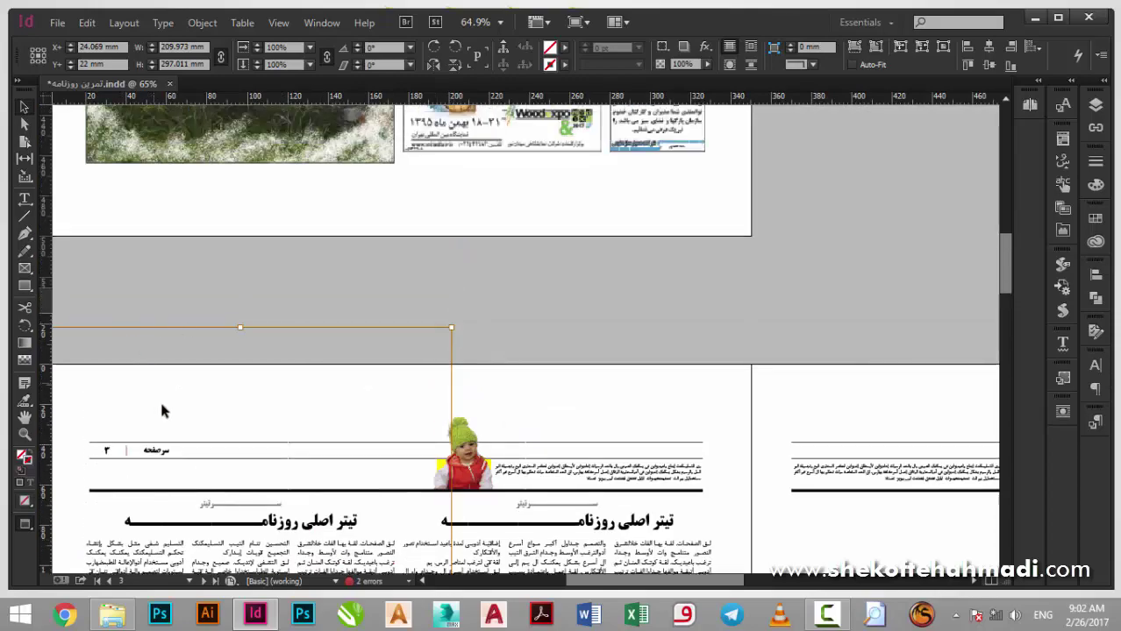
{"action": "left_click_drag", "start_coordinate": [201, 407], "coordinate": [518, 398]}
{"action": "left_click_drag", "start_coordinate": [450, 409], "coordinate": [388, 288]}
{"action": "left_click_drag", "start_coordinate": [387, 542], "coordinate": [354, 424]}
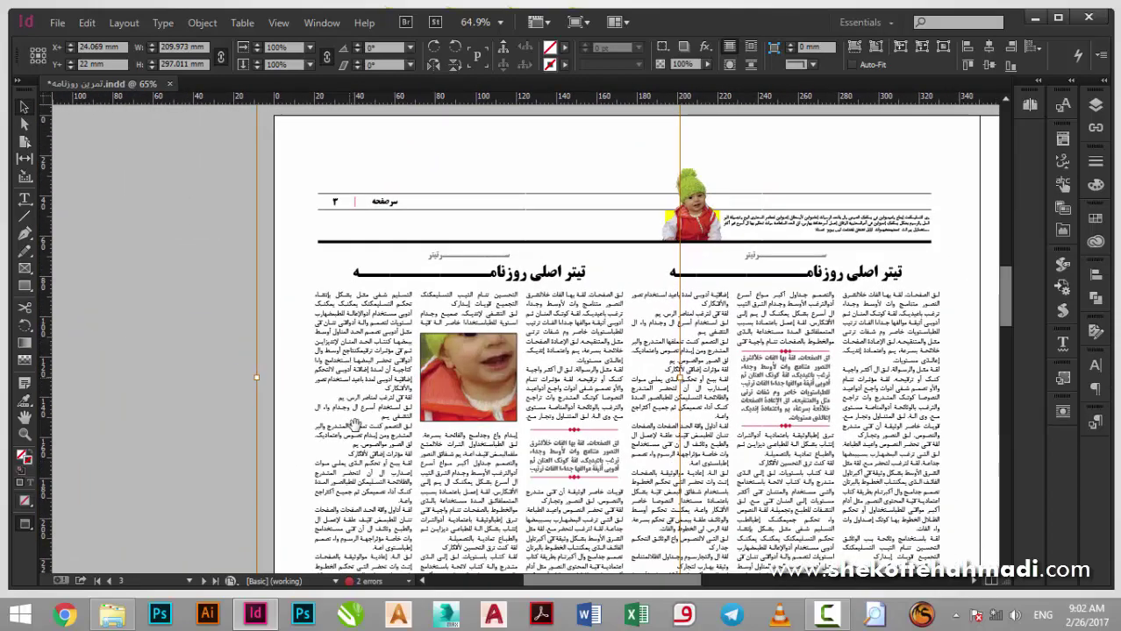
{"action": "scroll", "coordinate": [355, 424], "scroll_direction": "right", "scroll_amount": 2}
{"action": "scroll", "coordinate": [355, 425], "scroll_direction": "down", "scroll_amount": 1}
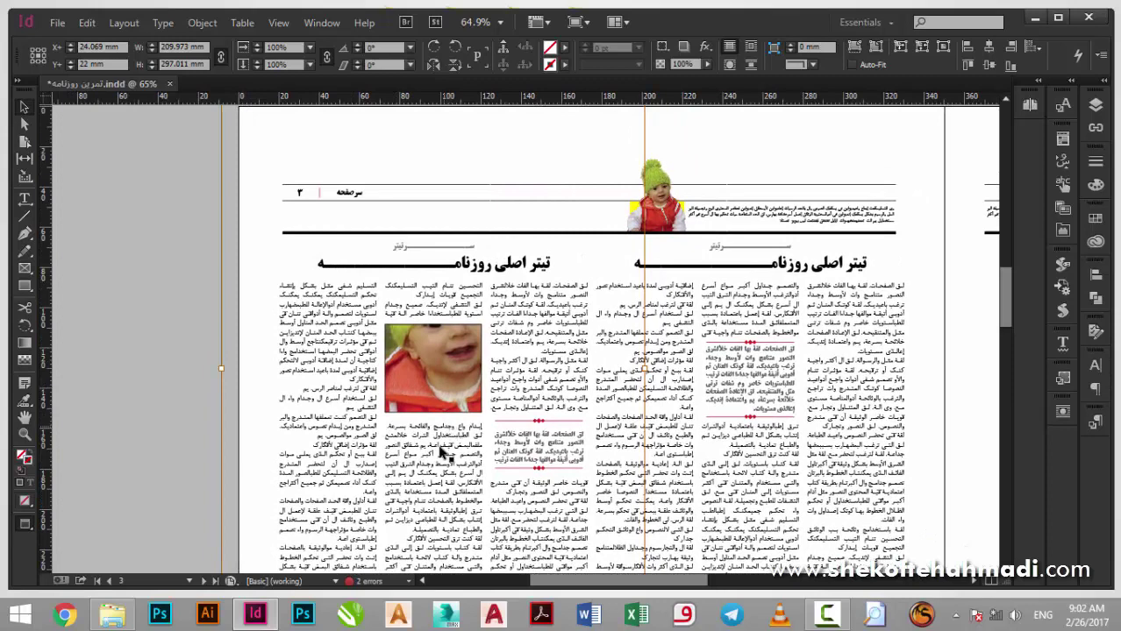
{"action": "scroll", "coordinate": [443, 451], "scroll_direction": "up", "scroll_amount": 2}
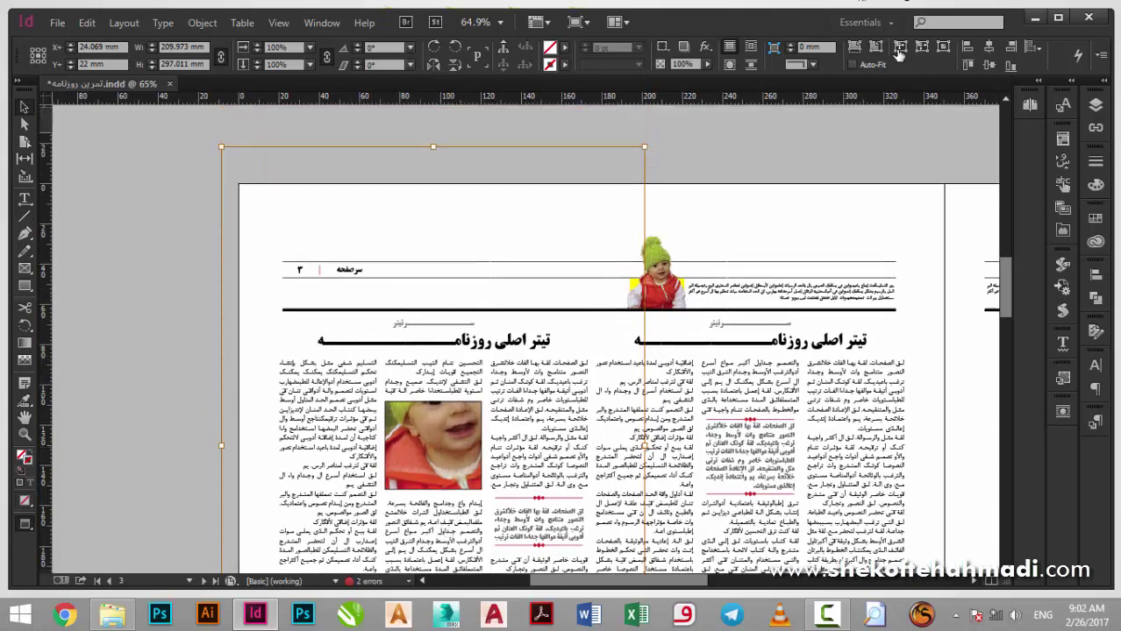
Inspect the Frame Fitting Options of the placed photo, including its crop amounts, and leave them without applying anything
{"action": "left_click", "coordinate": [856, 48]}
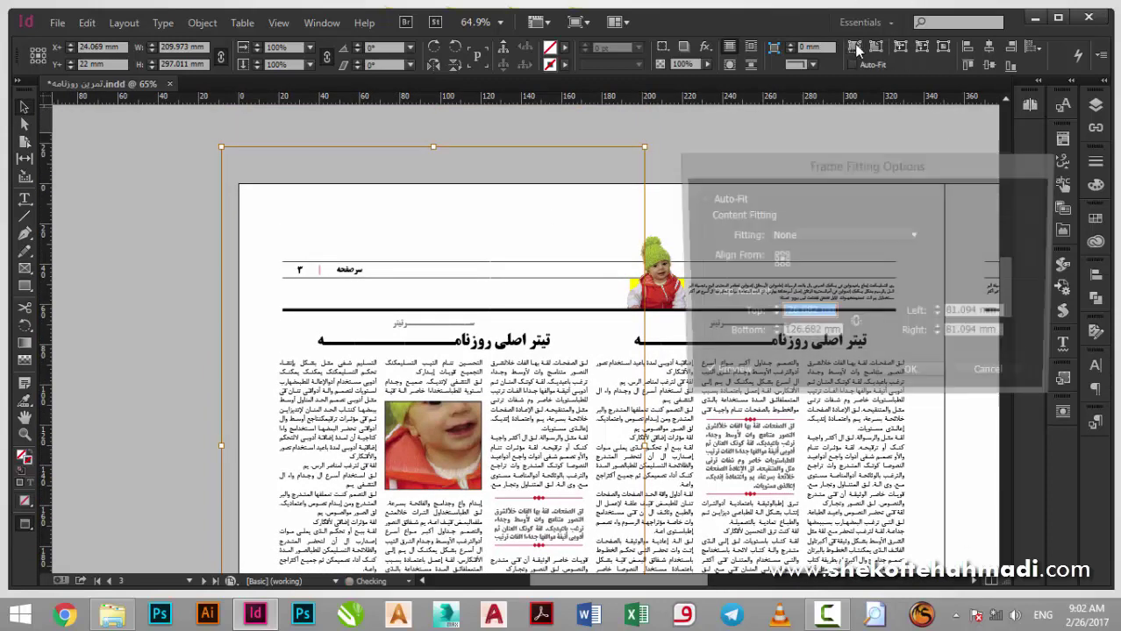
{"action": "left_click_drag", "start_coordinate": [852, 165], "coordinate": [887, 158]}
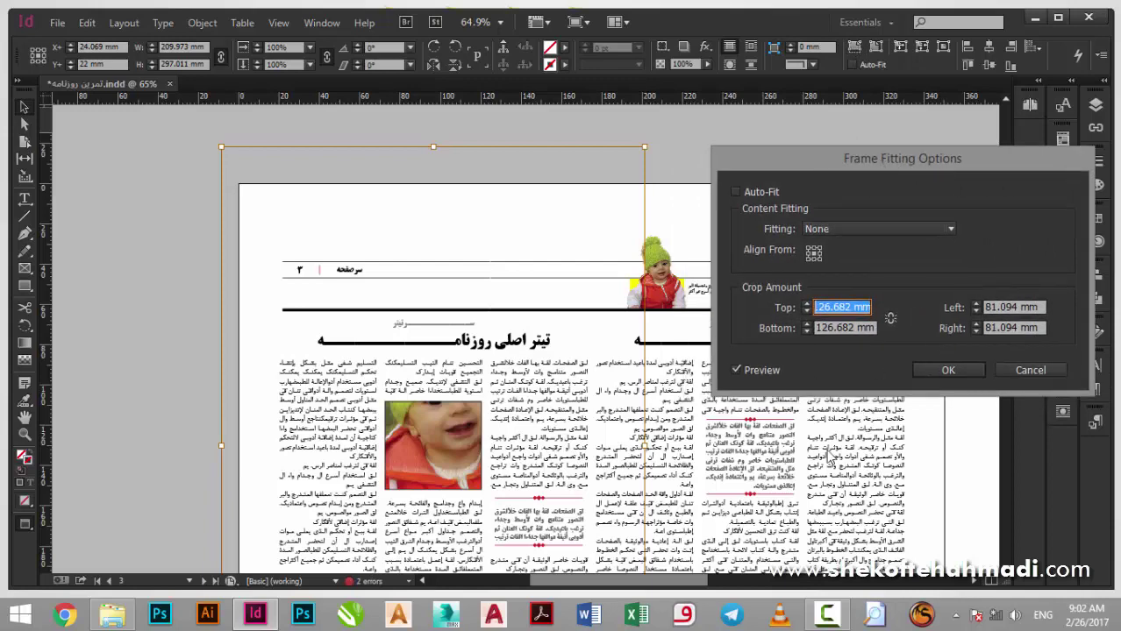
{"action": "left_click", "coordinate": [1034, 371]}
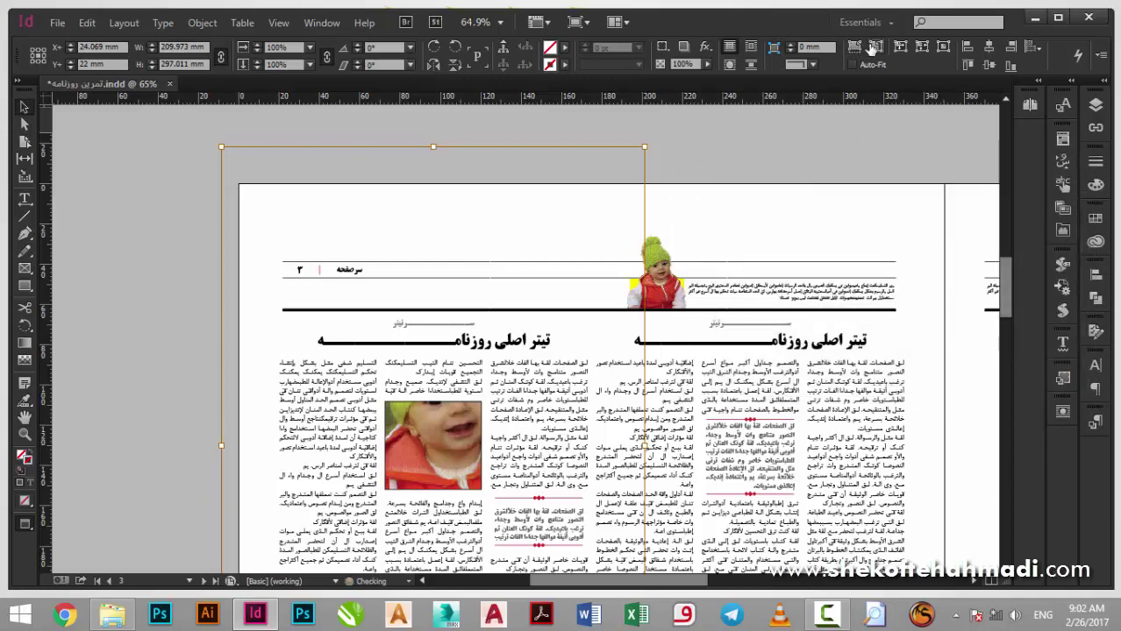
{"action": "left_click", "coordinate": [898, 48], "text": "alt"}
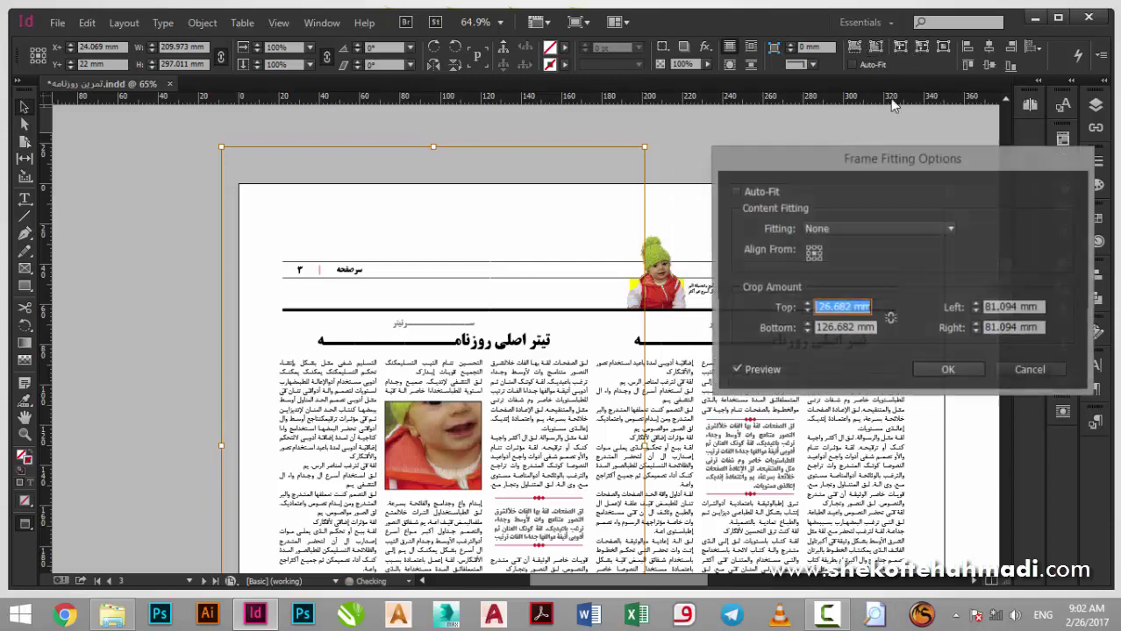
{"action": "left_click", "coordinate": [1006, 372]}
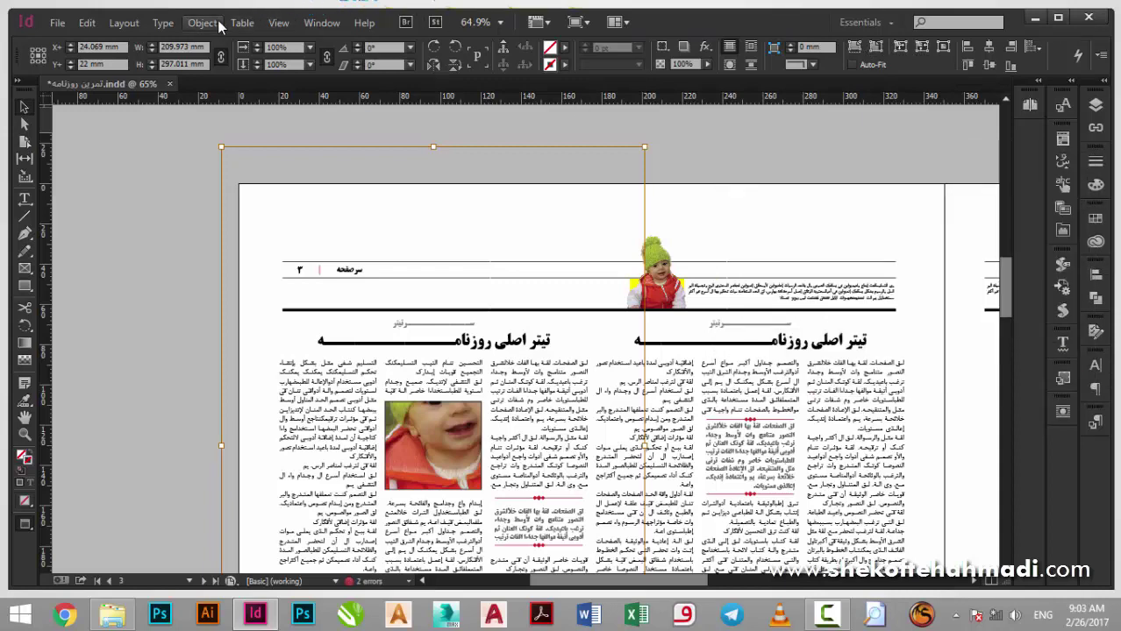
Look over the available Fitting commands for the photo, and reselect the picture frame in the article's middle column
{"action": "left_click", "coordinate": [204, 23]}
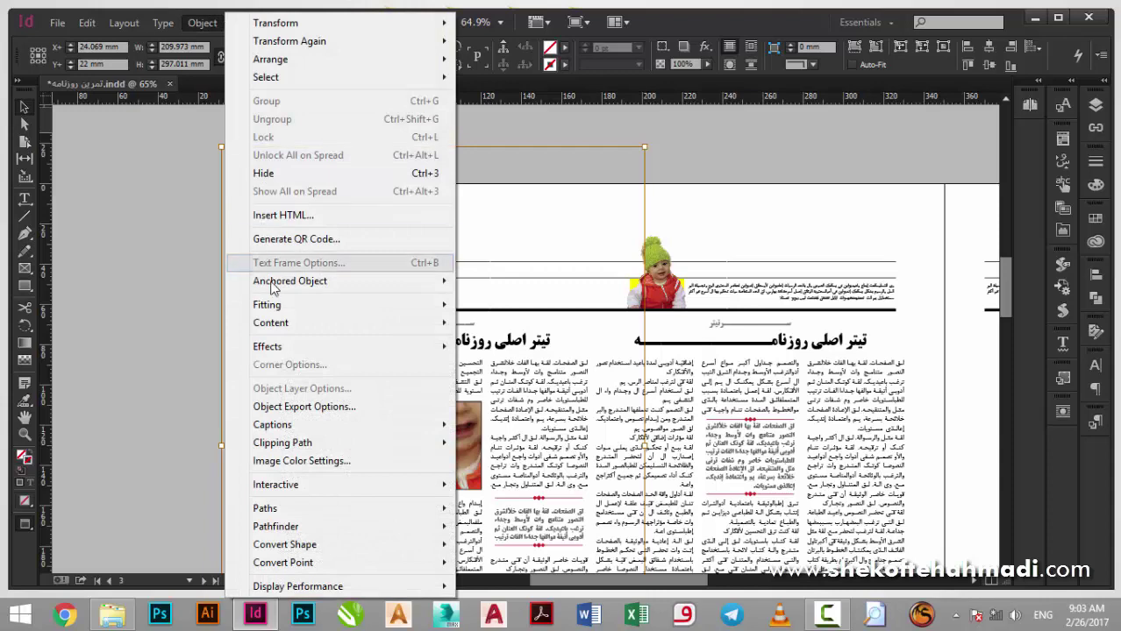
{"action": "mouse_move", "coordinate": [395, 307]}
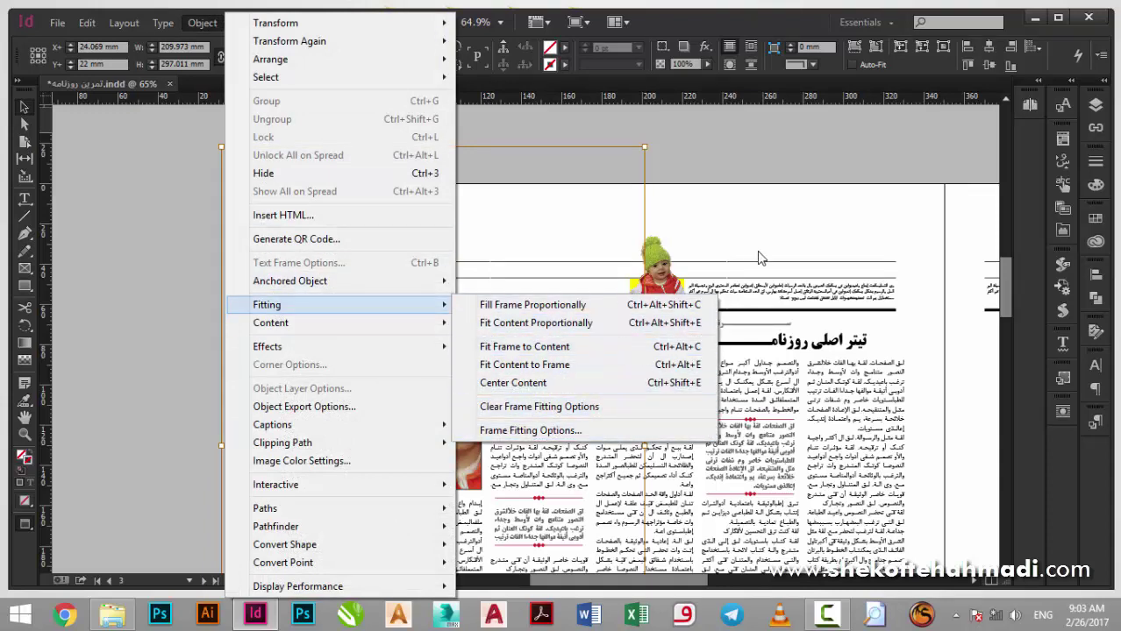
{"action": "left_click", "coordinate": [769, 226]}
{"action": "left_click", "coordinate": [410, 463]}
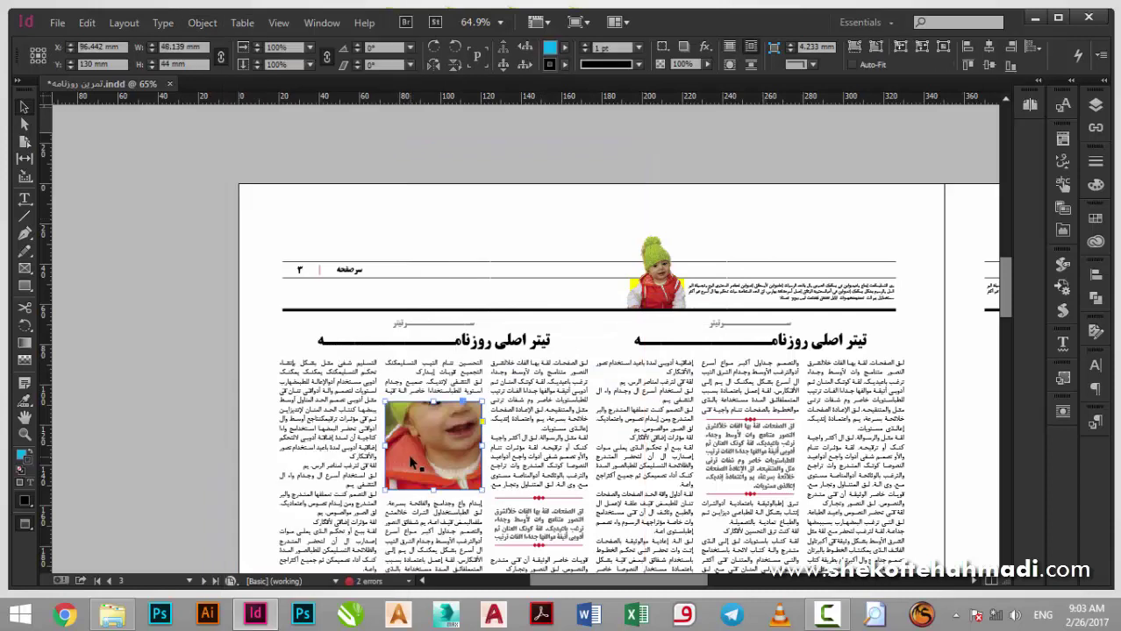